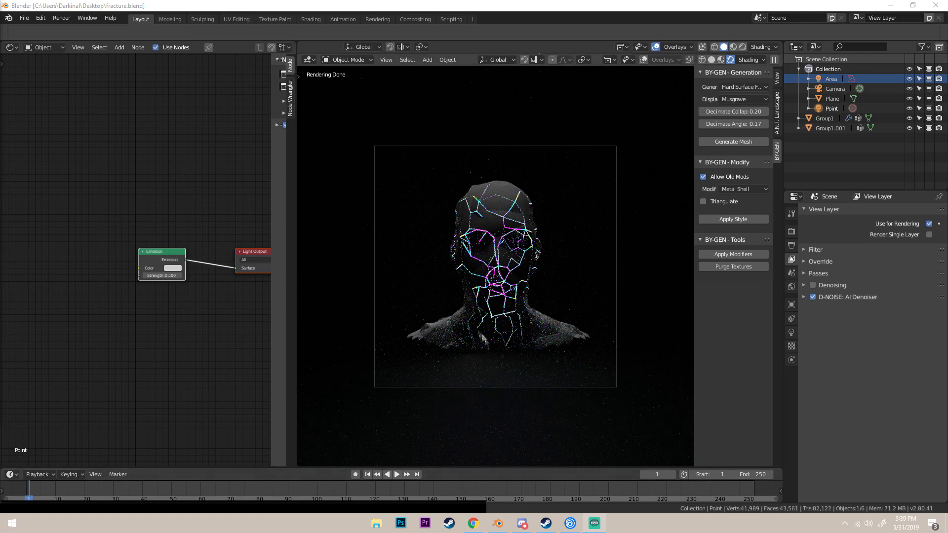
Switch to Chrome, review the fractured head artwork and the other posts on the Instagram profile, and return to Blender
left_click(472, 526)
left_click(52, 5)
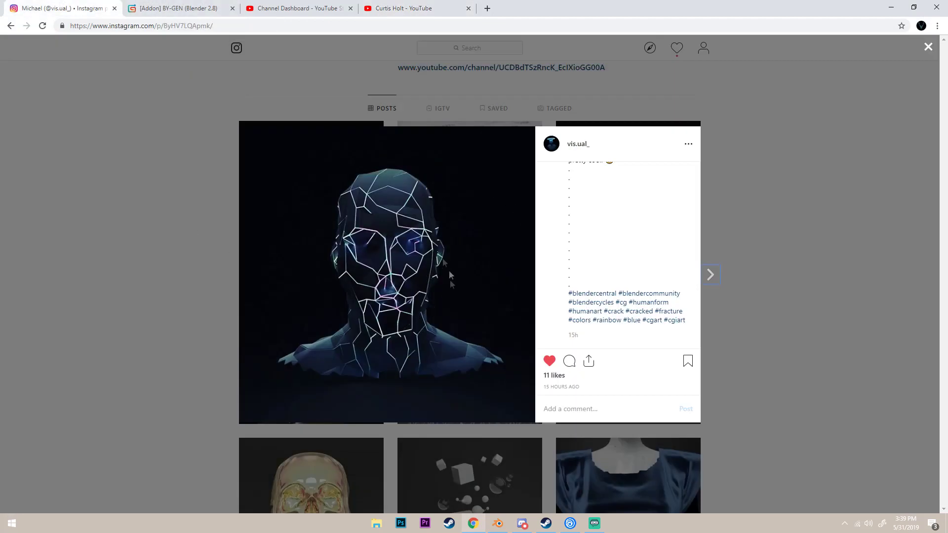
left_click(159, 137)
scroll(538, 273, "down", 6)
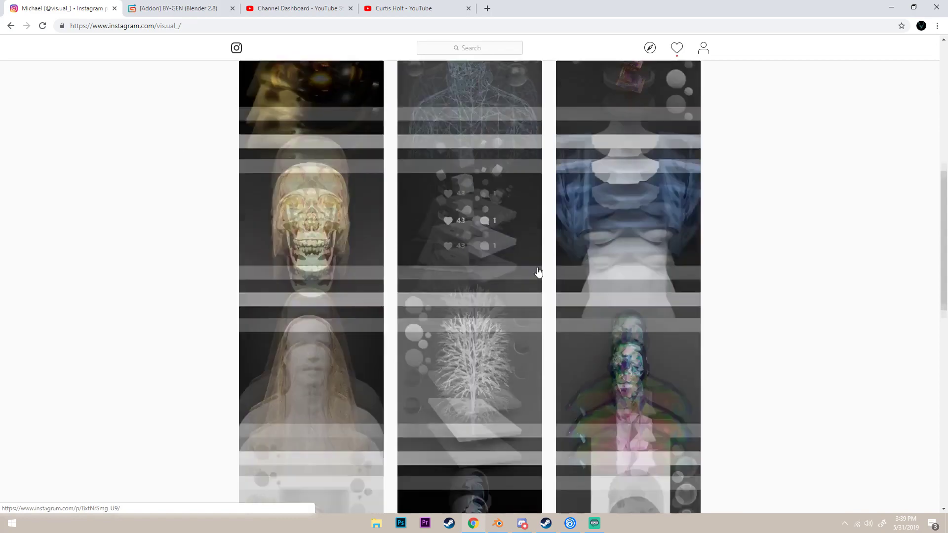
scroll(539, 296, "down", 4)
scroll(539, 321, "up", 13)
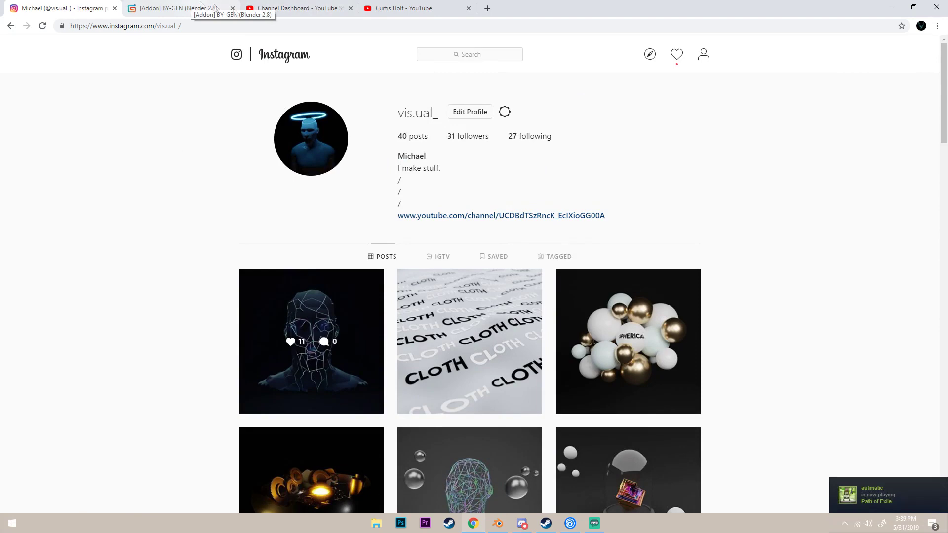
left_click(914, 7)
left_click(715, 4)
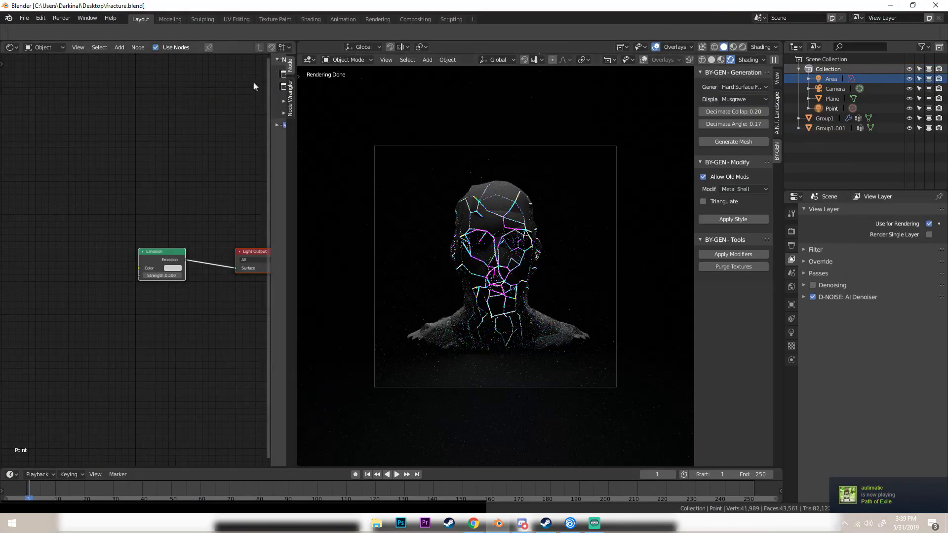
Create a new Blender file from the General template
left_click(23, 18)
mouse_move(25, 29)
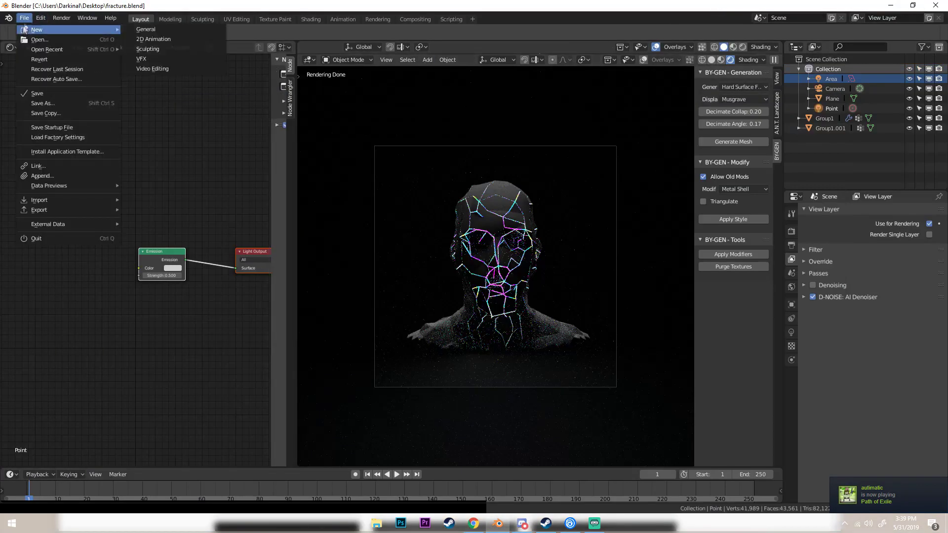
left_click(141, 30)
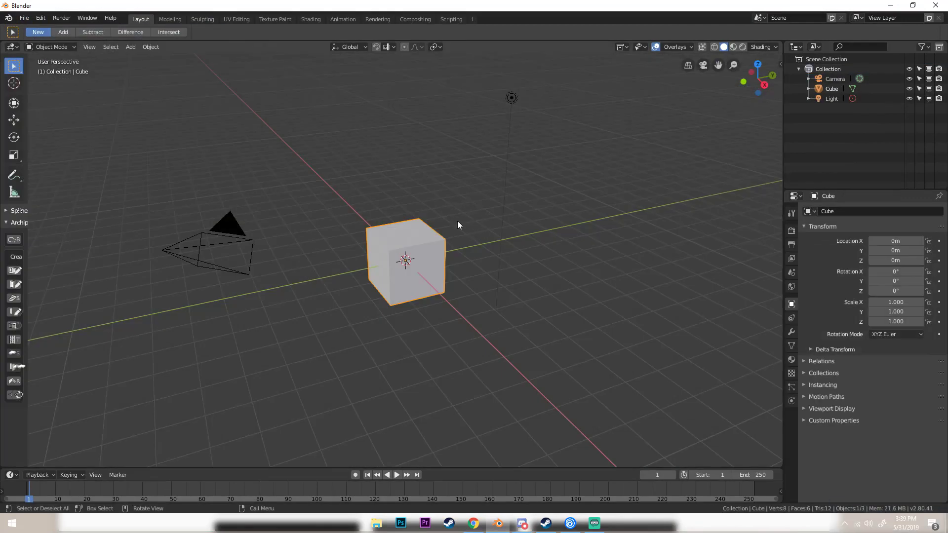
middle_click_drag(457, 221, 456, 243)
scroll(480, 209, "down", 4)
scroll(455, 244, "up", 4)
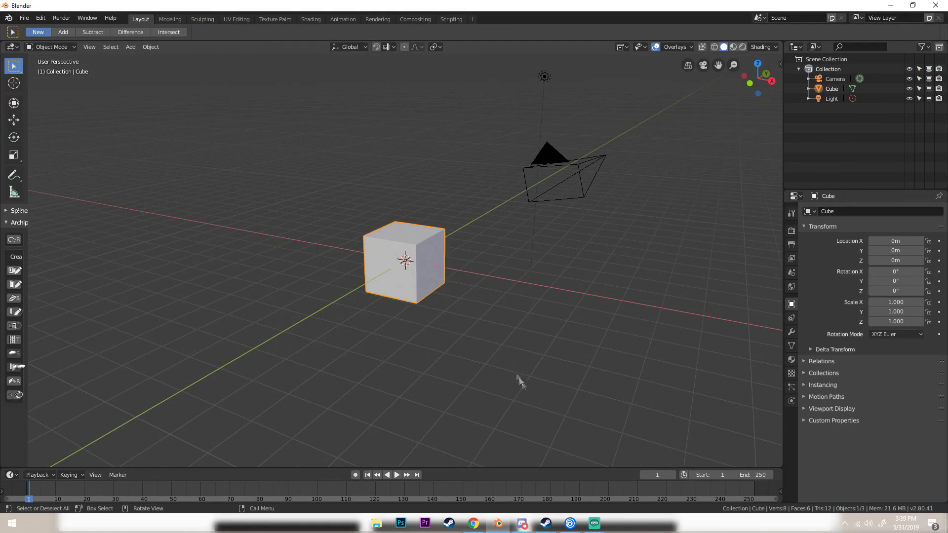
Switch to Chrome, view the BY-GEN add-on's Gumroad page and its £0 checkout, and leave without ordering
left_click(476, 525)
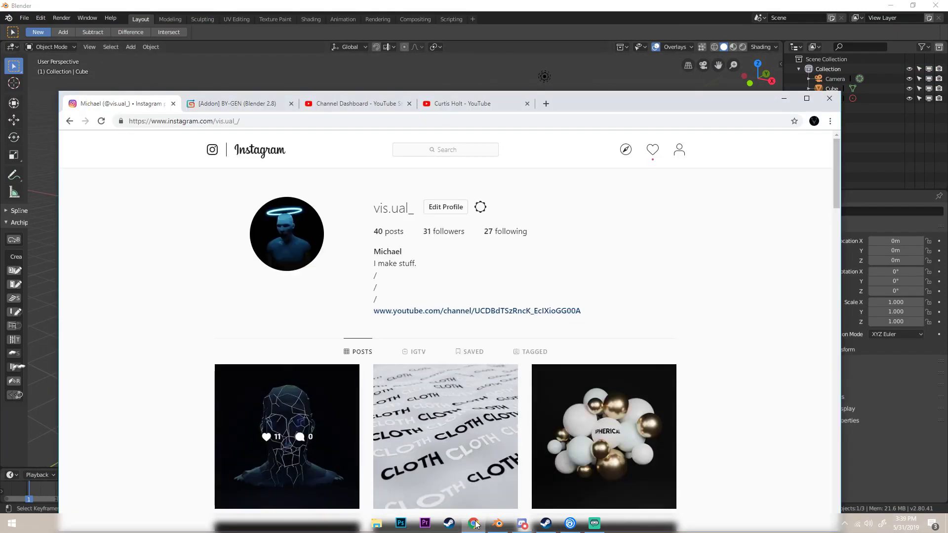
left_click(811, 97)
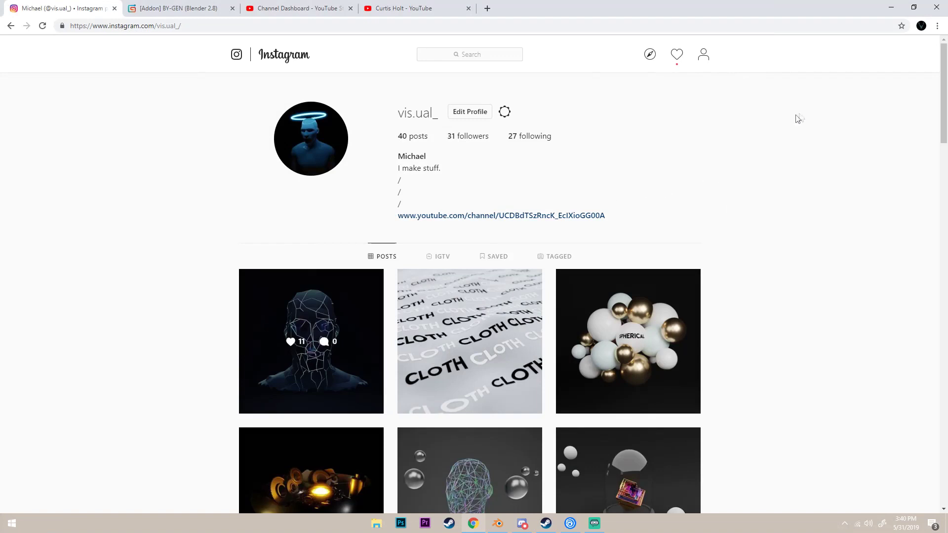
left_click(158, 8)
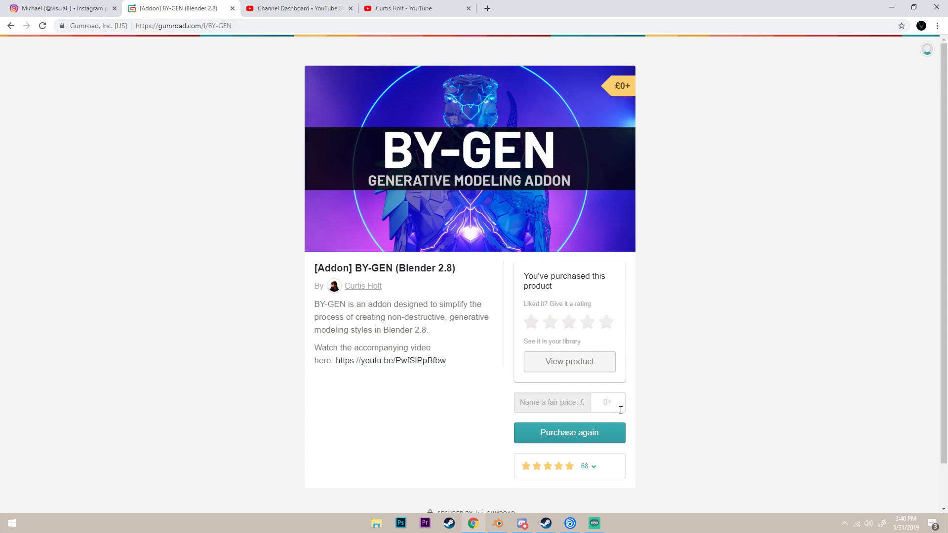
scroll(458, 378, "down", 1)
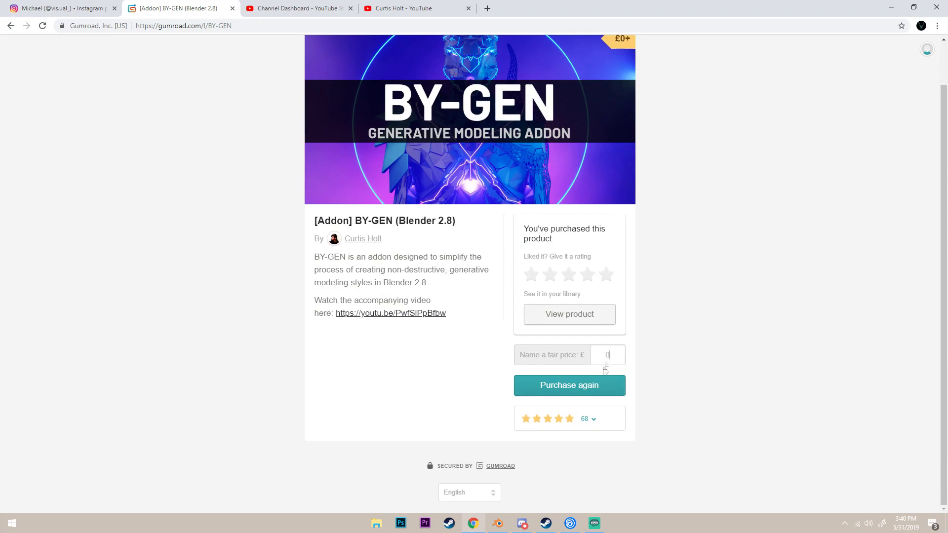
left_click(595, 385)
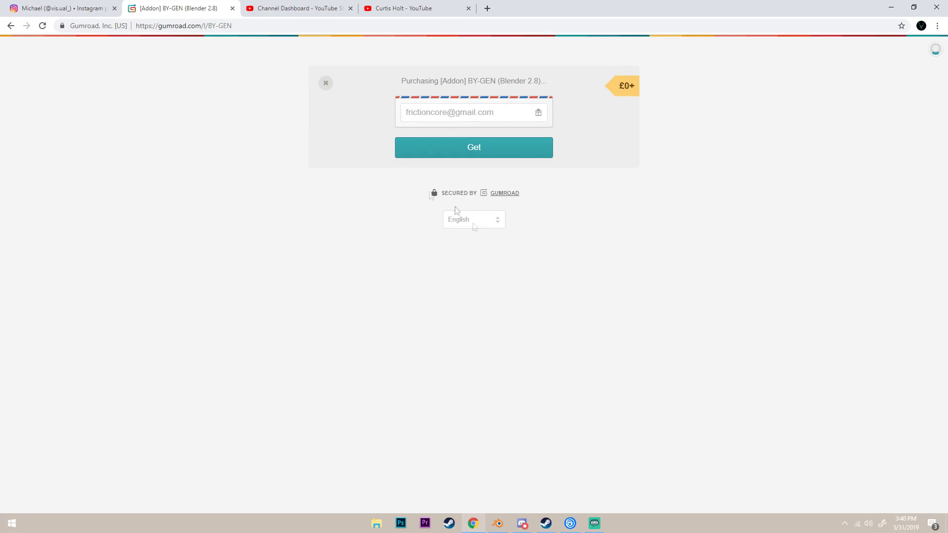
left_click(10, 29)
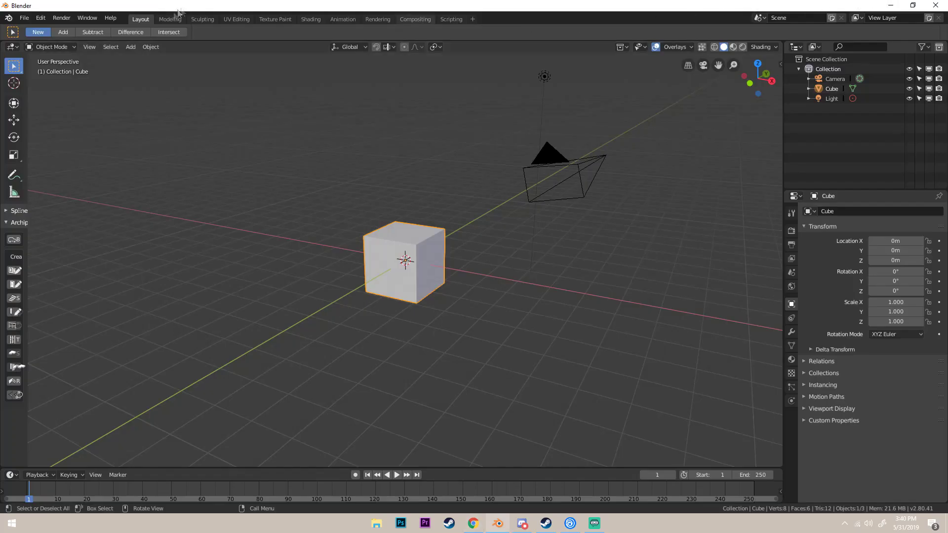
Switch to Blender and install the add-on from BY-GEN.zip in the Downloads folder
left_click(41, 19)
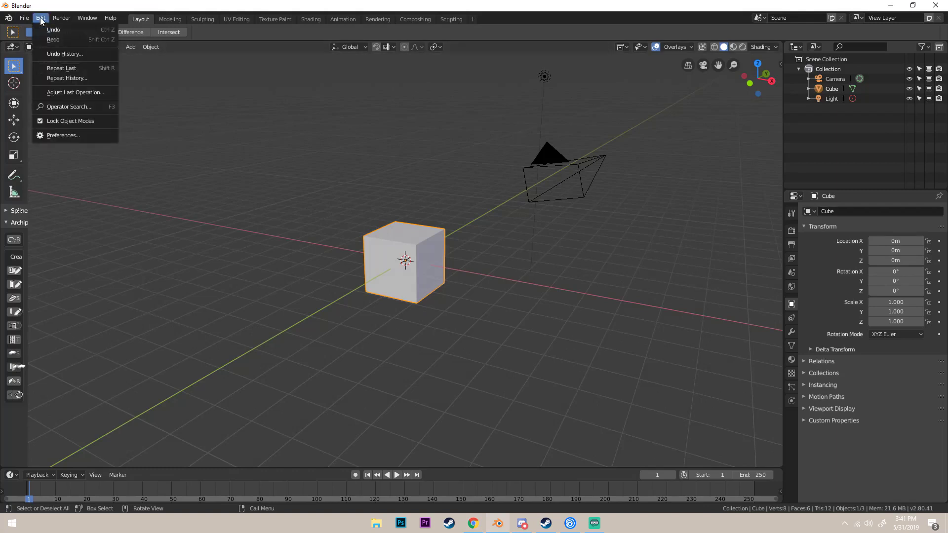
left_click(72, 135)
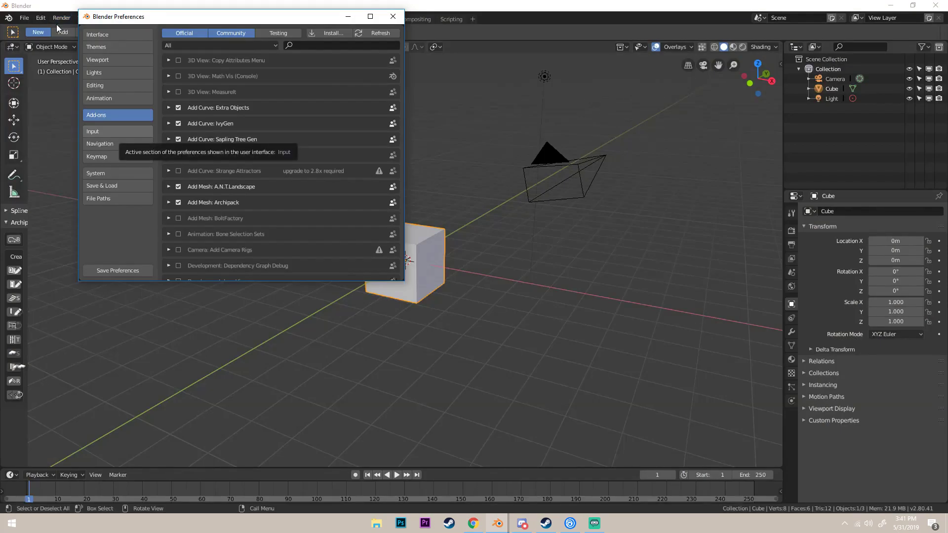
left_click(328, 33)
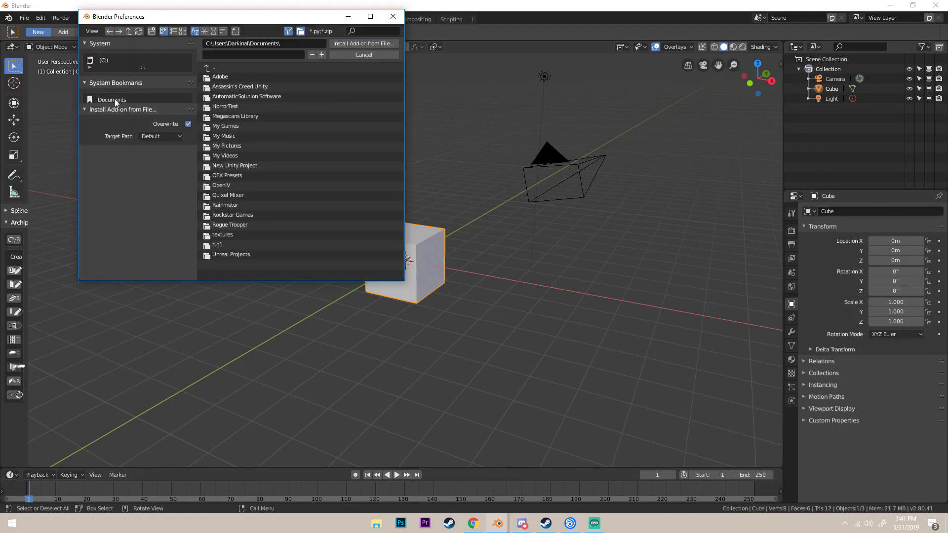
scroll(124, 91, "down", 3)
left_click(114, 84)
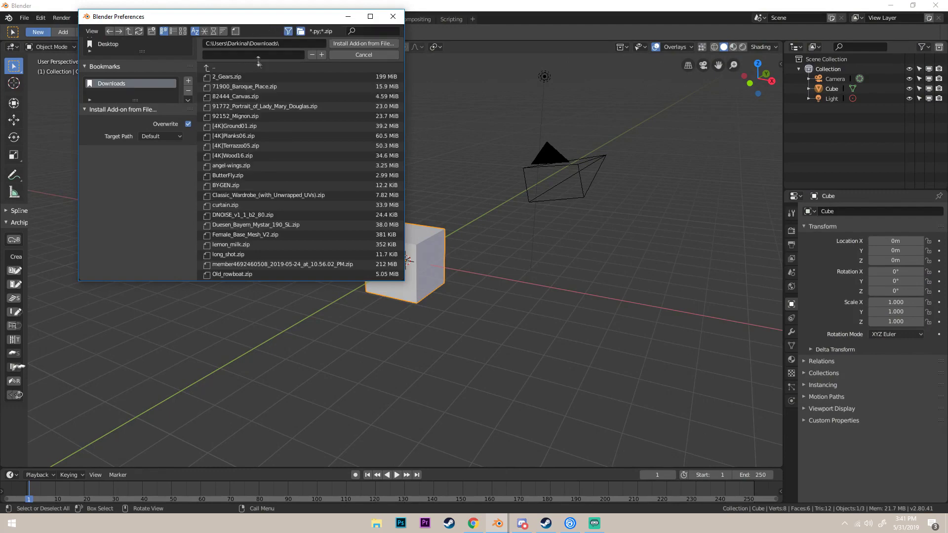
left_click(217, 187)
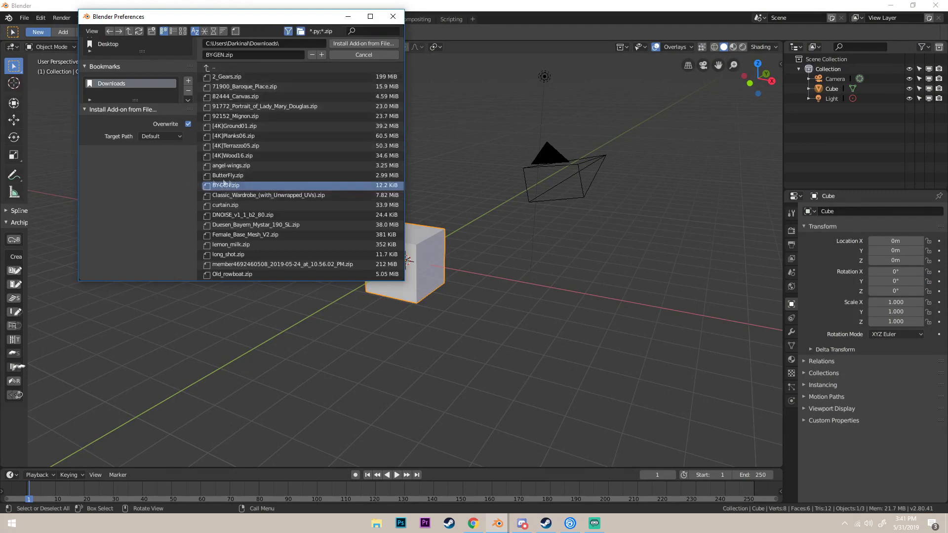
left_click(347, 45)
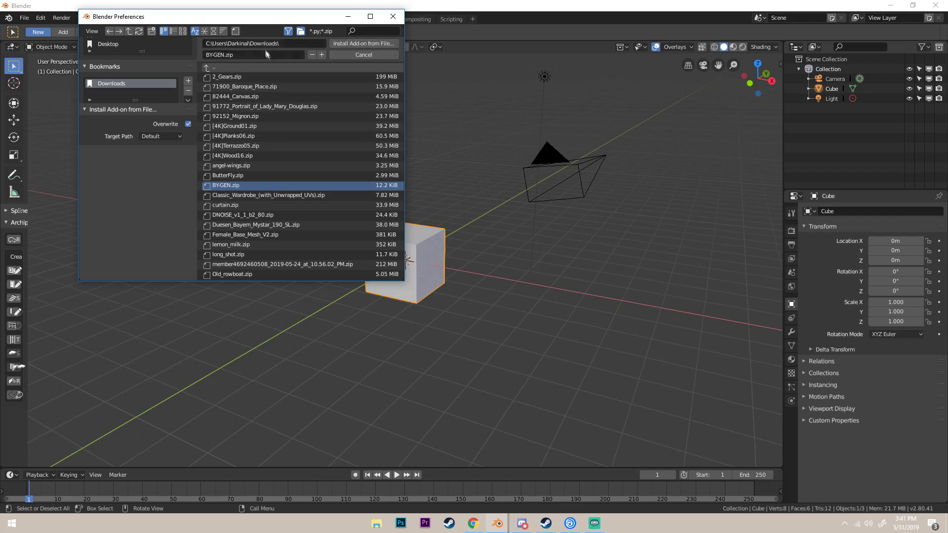
Search the add-ons for "by", check that BY-GEN is enabled and view its details, and close the preferences
left_click(315, 47)
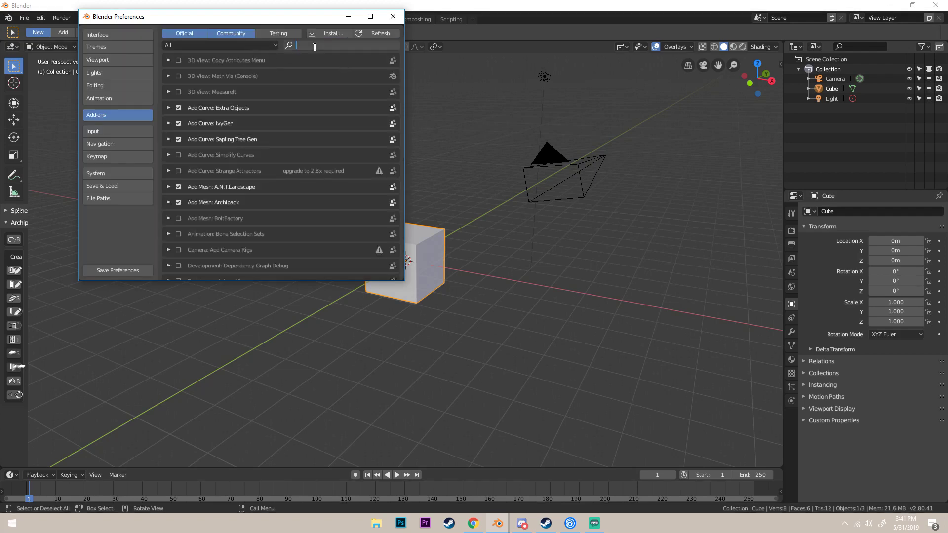
type("by")
key("Return")
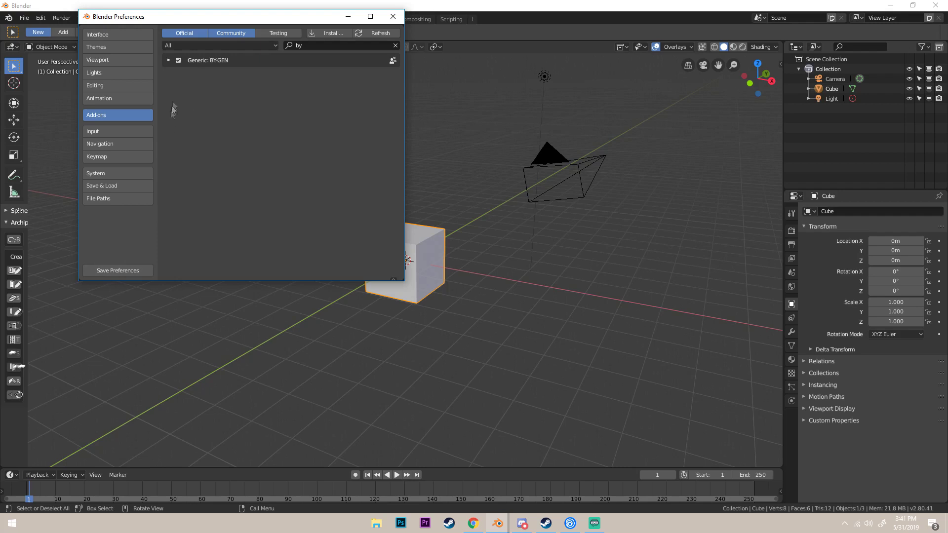
left_click(168, 60)
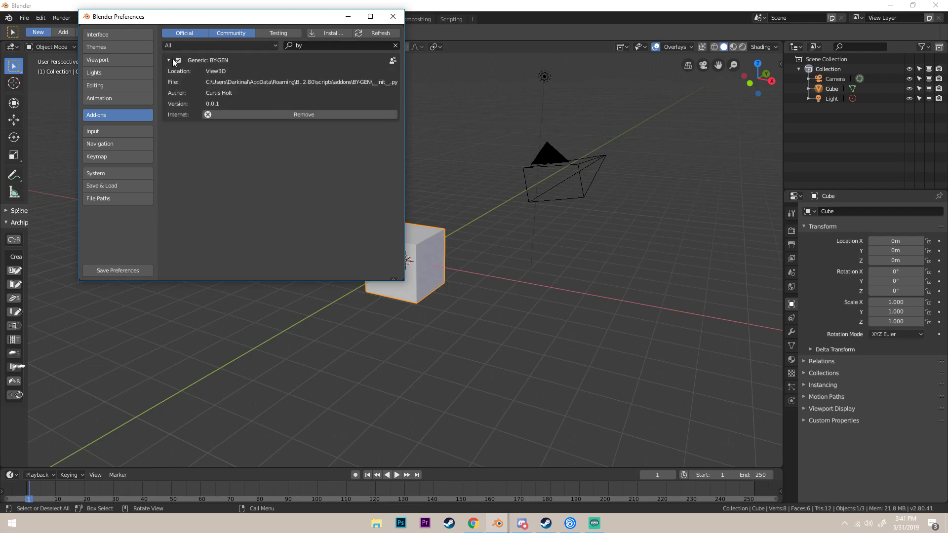
left_click(163, 60)
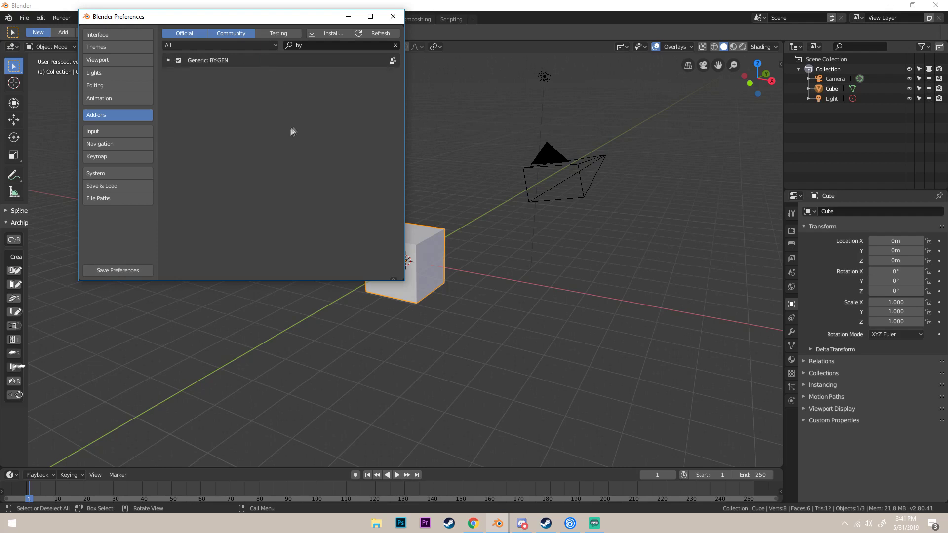
left_click(390, 17)
Delete the default cube and light from the scene
middle_click_drag(405, 123, 440, 232)
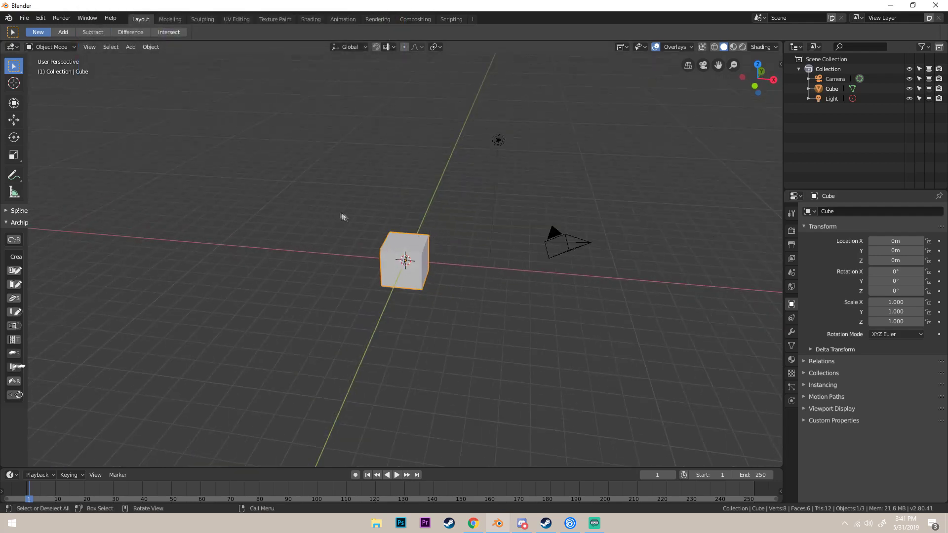
middle_click_drag(341, 214, 399, 236)
scroll(402, 238, "up", 4)
scroll(401, 241, "down", 3)
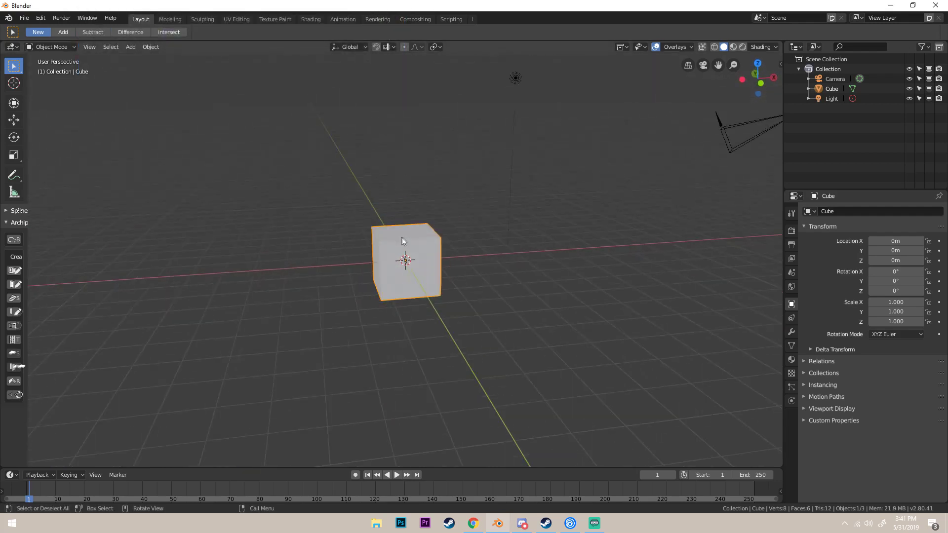
key("Delete")
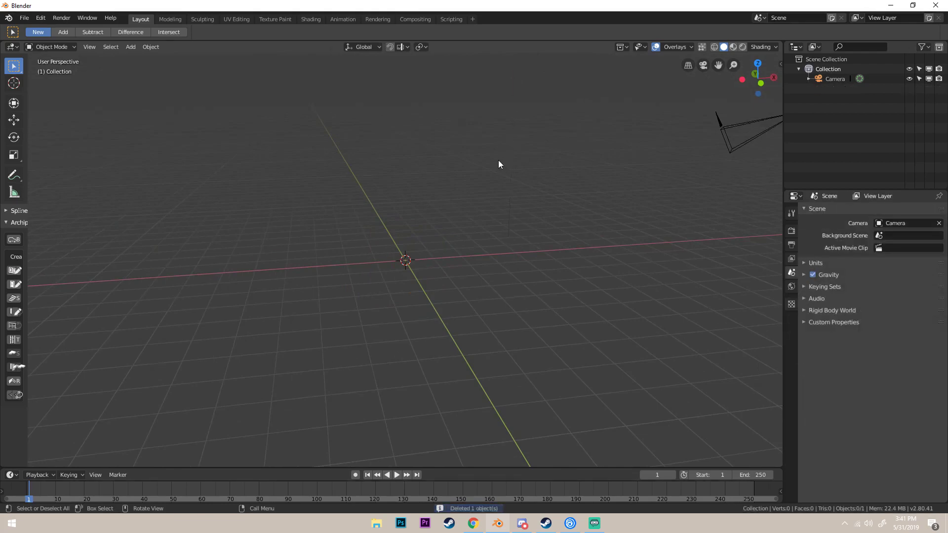
Display the BY-GEN add-on's settings beside the 3D viewport
middle_click_drag(467, 224, 464, 230)
key("n")
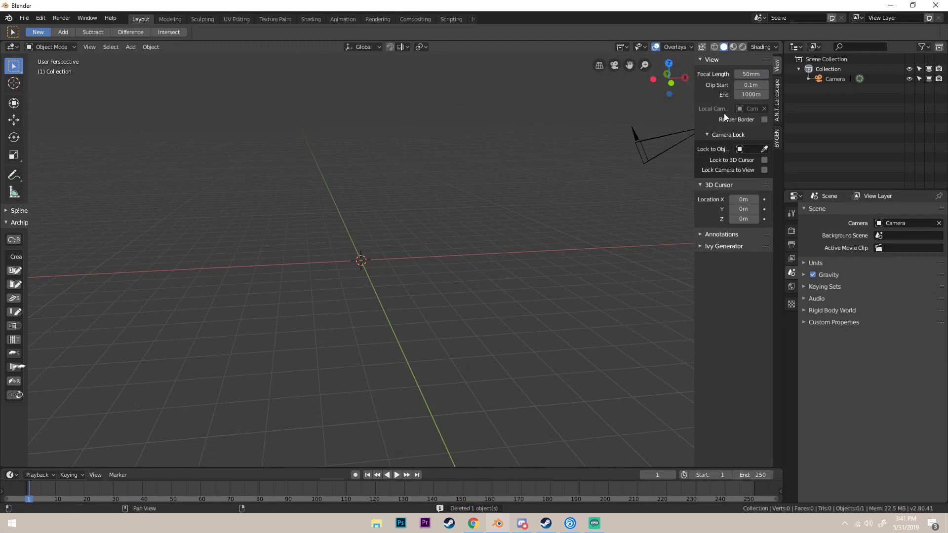
left_click(777, 144)
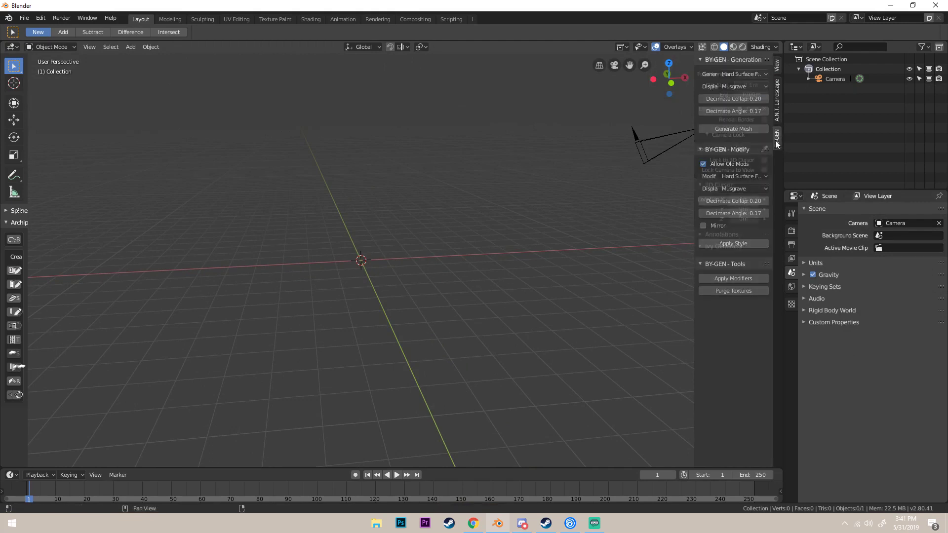
Generate a BY-GEN mesh with the Hard Surface Faceting generation type and Musgrave displacement
left_click(736, 74)
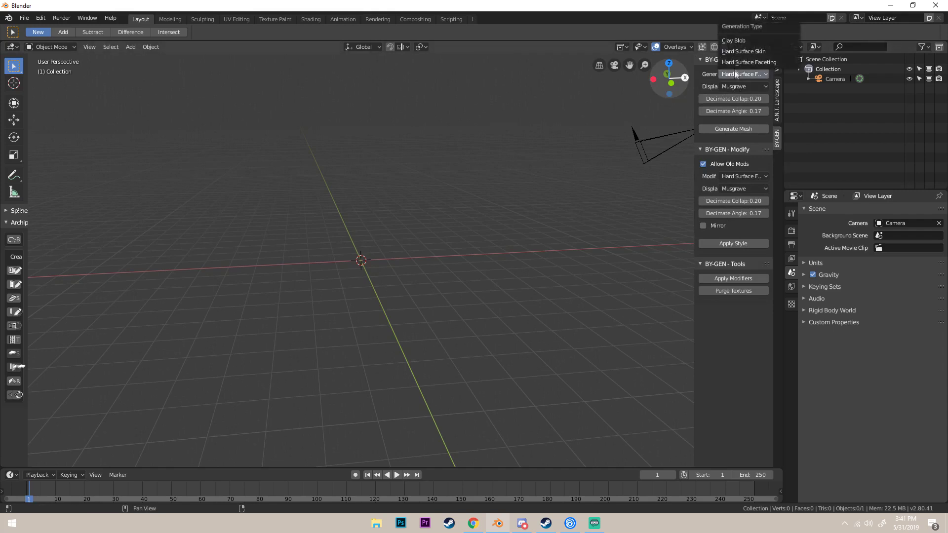
left_click(763, 62)
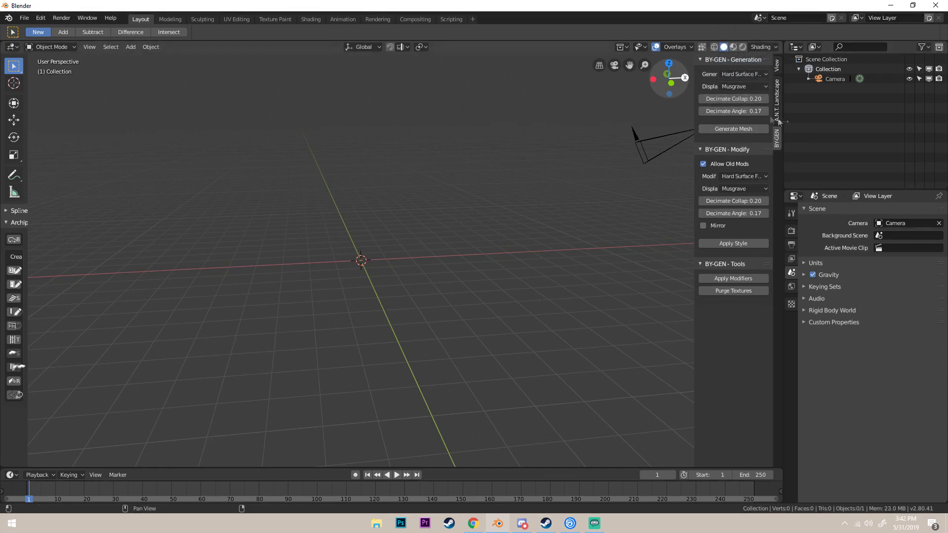
left_click(737, 87)
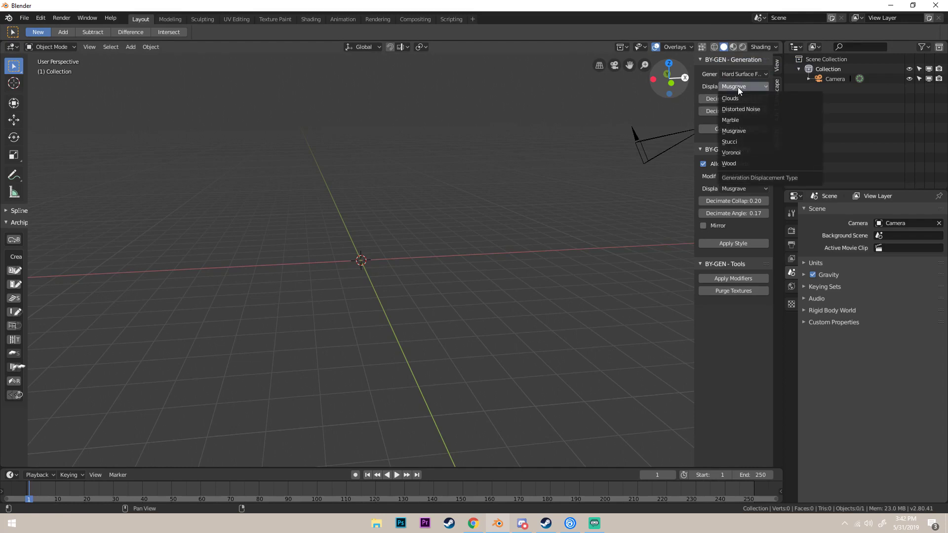
left_click(741, 87)
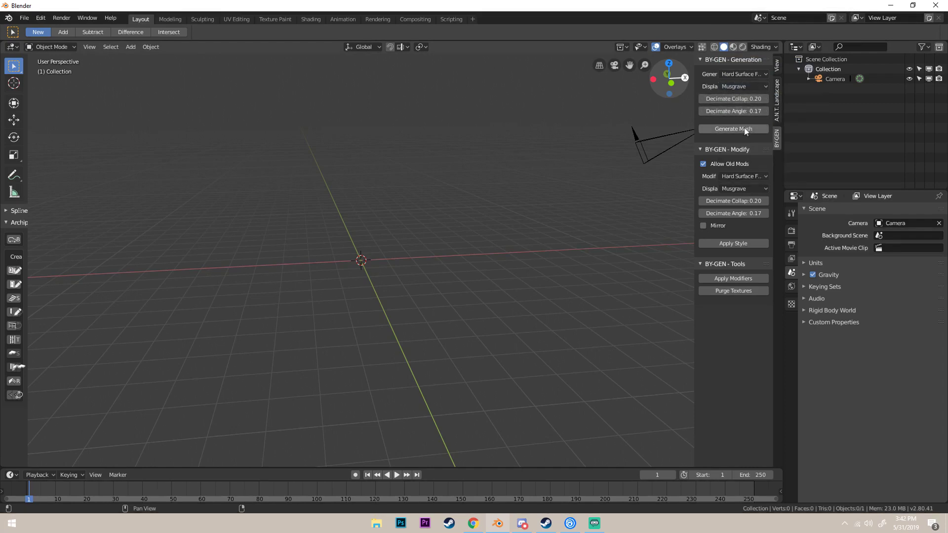
left_click(724, 130)
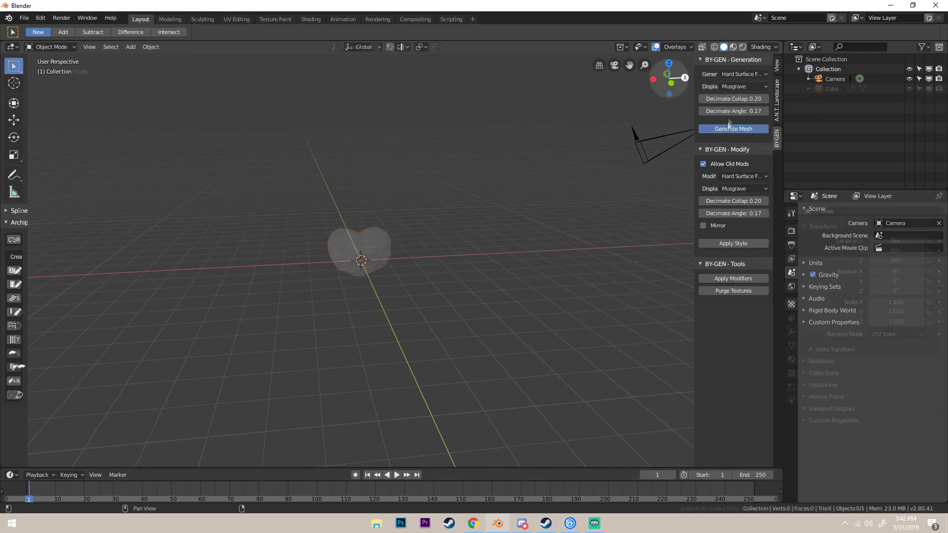
Inspect the generated mesh's faceted surface up close and delete the mesh
middle_click_drag(416, 175, 364, 247)
scroll(458, 201, "up", 6)
scroll(533, 205, "down", 3)
scroll(515, 184, "up", 4)
scroll(540, 212, "down", 3)
scroll(533, 226, "down", 4)
scroll(422, 292, "up", 5)
scroll(363, 247, "up", 4)
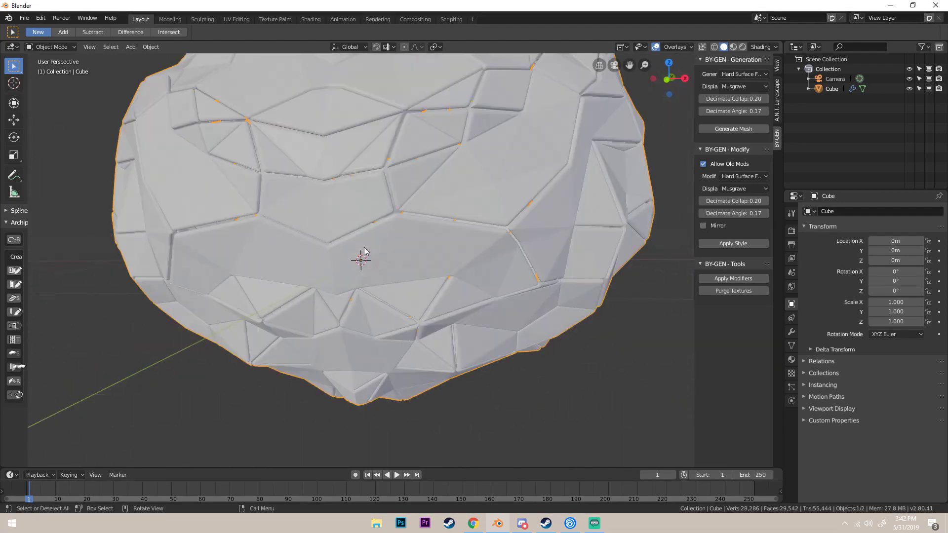
scroll(364, 245, "down", 4)
key("Delete")
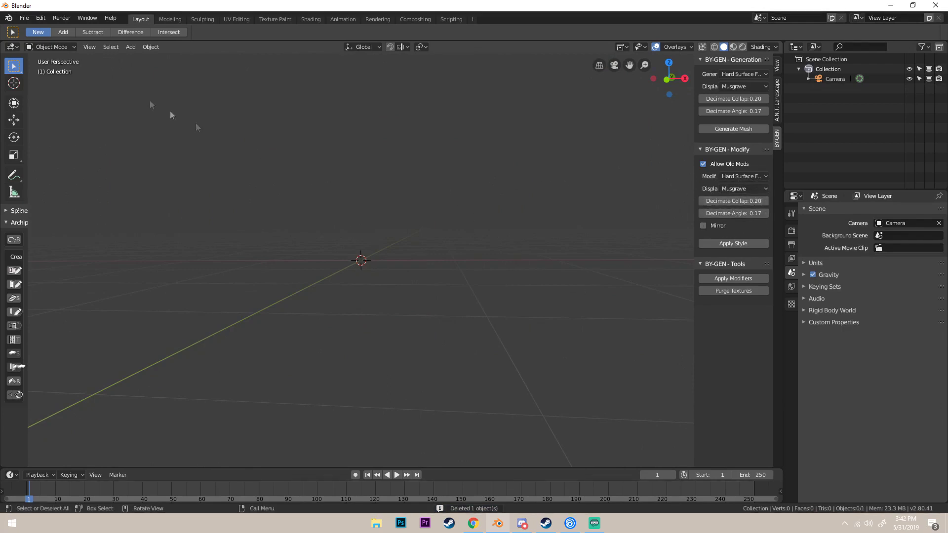
Import the FBX file FinalBaseMesh.fbx from the Downloads folder into the scene
left_click(23, 18)
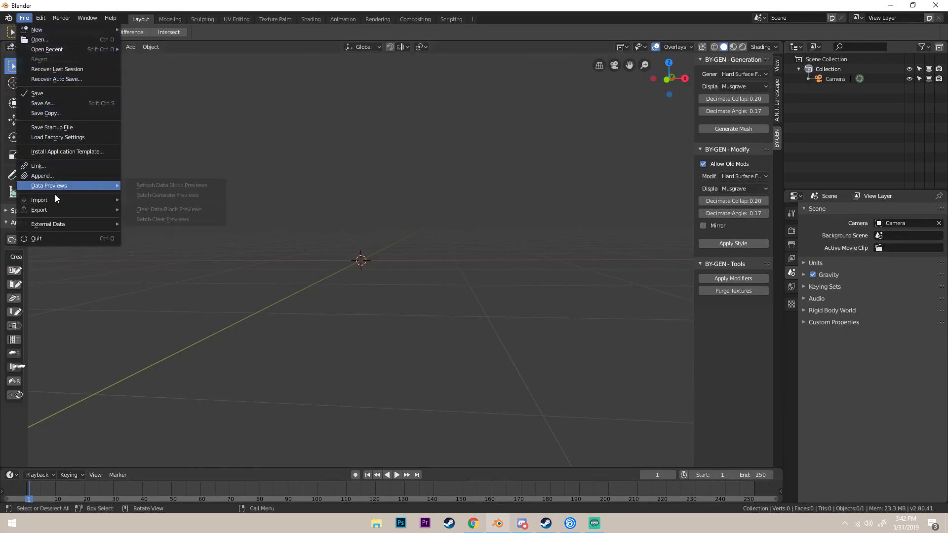
mouse_move(56, 198)
left_click(143, 218)
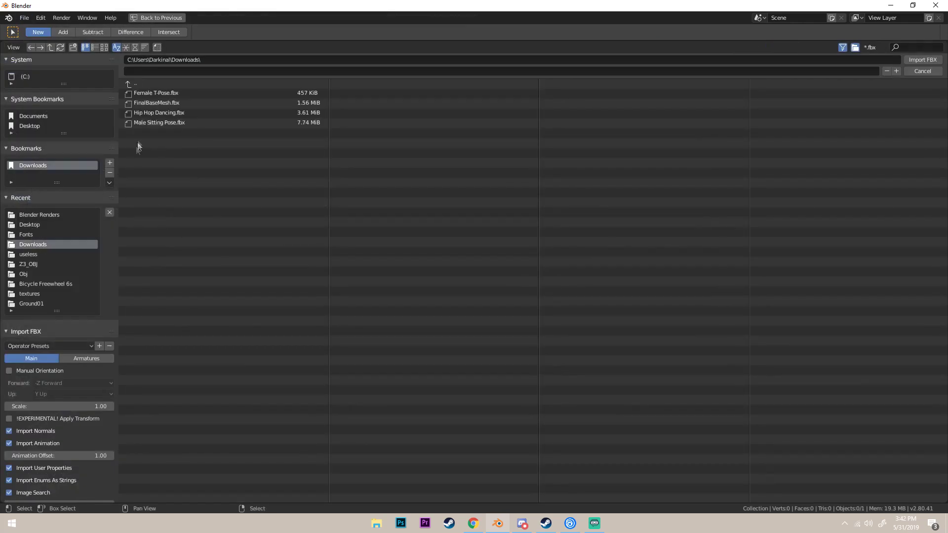
double_click(152, 104)
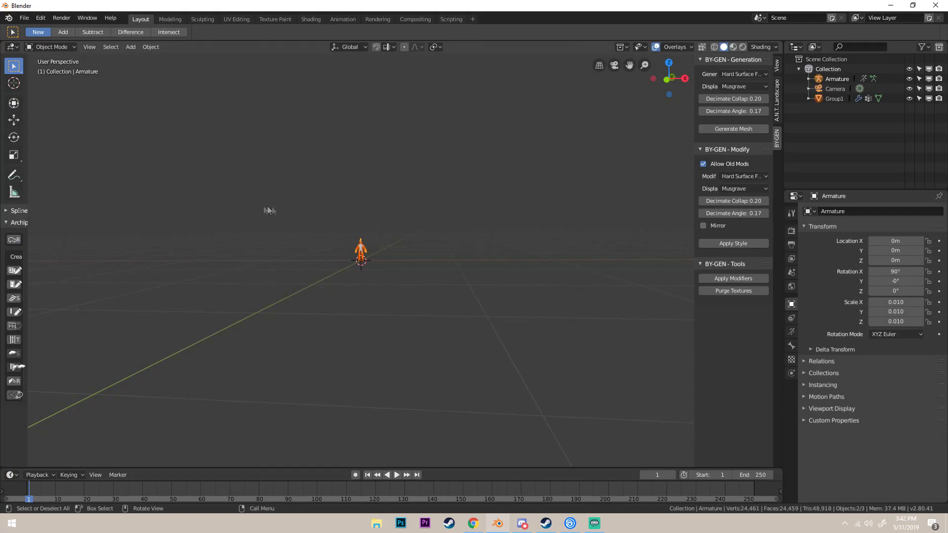
Scale up the imported human figure with its armature to a scale of about 0.414 on all axes
middle_click_drag(269, 211, 328, 242)
key("s")
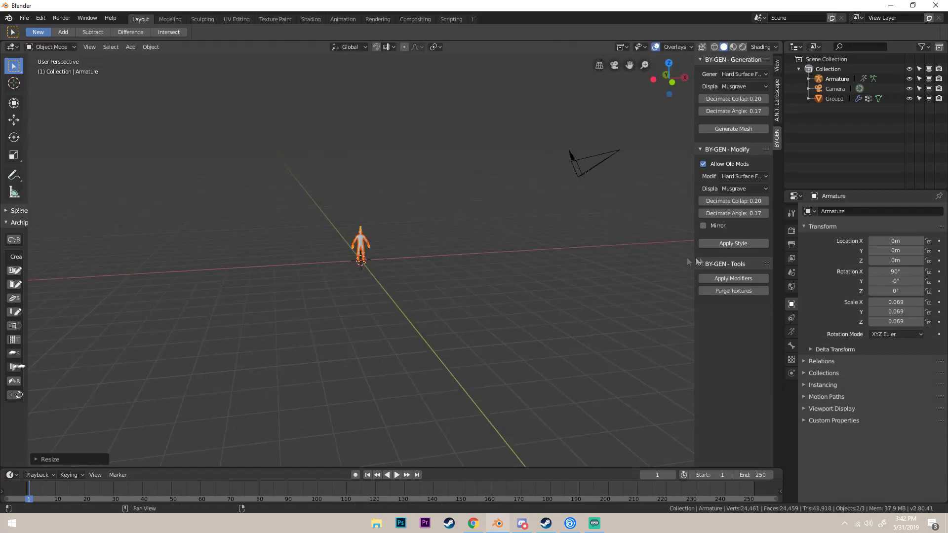
left_click(510, 236)
scroll(526, 303, "up", 4)
middle_click_drag(510, 235, 506, 286, "shift")
scroll(505, 286, "down", 4)
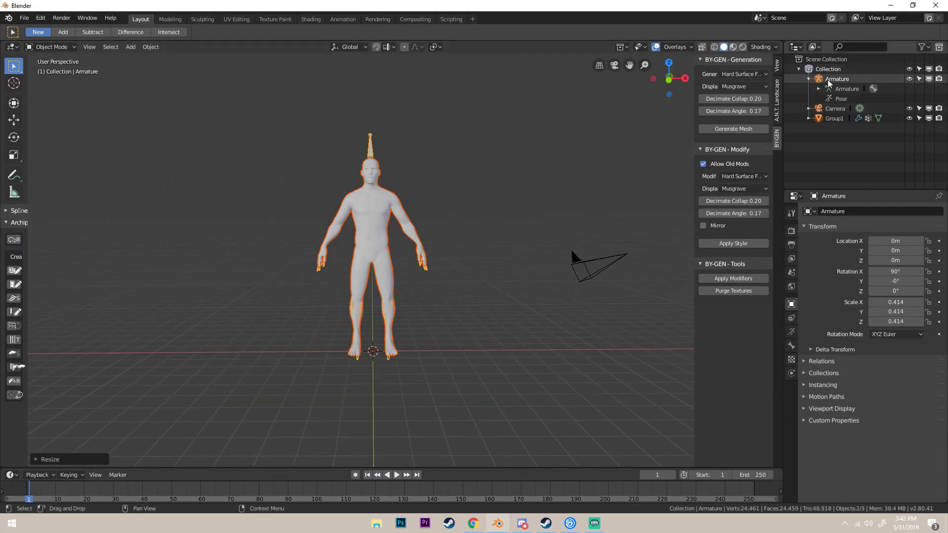
middle_click_drag(567, 148, 640, 148)
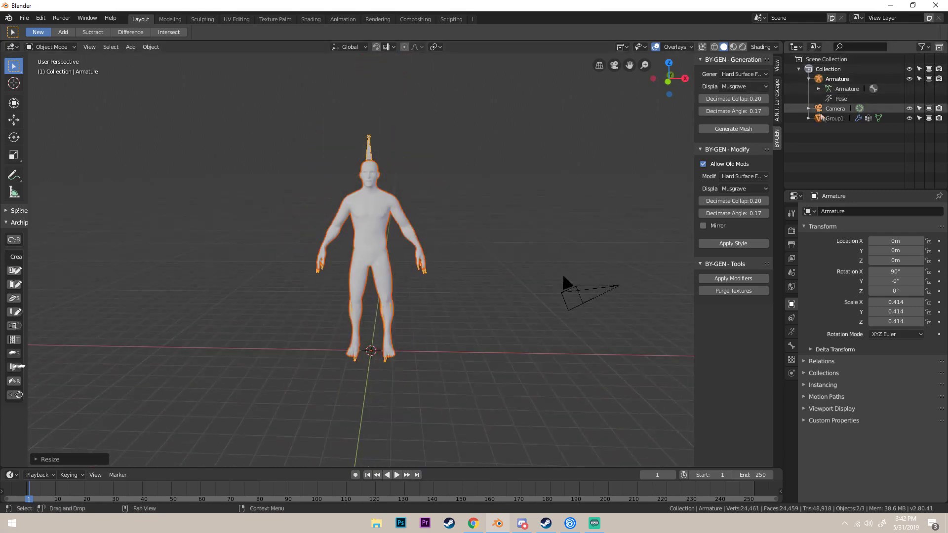
Try to unlink the Group1 body mesh from the collection, and undo the unlinking
left_click(828, 119)
right_click(829, 123)
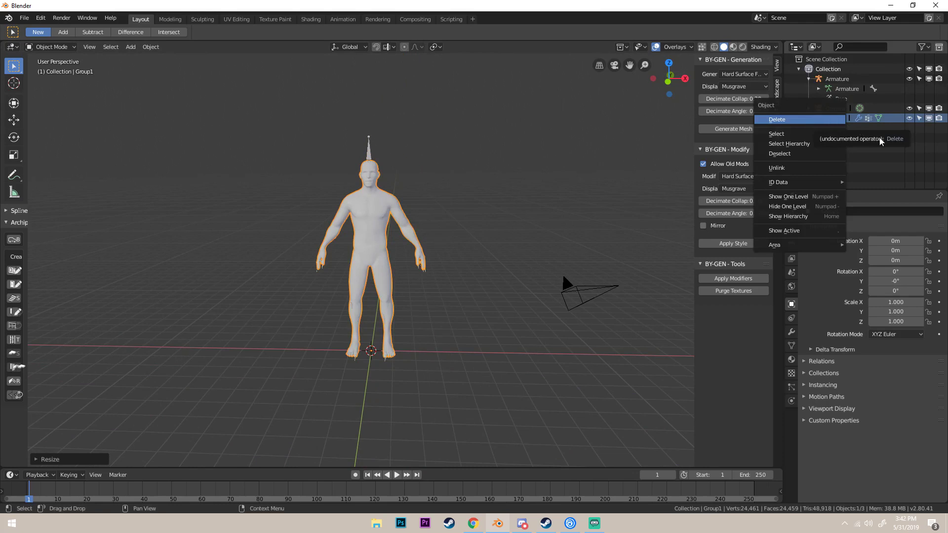
key("Escape")
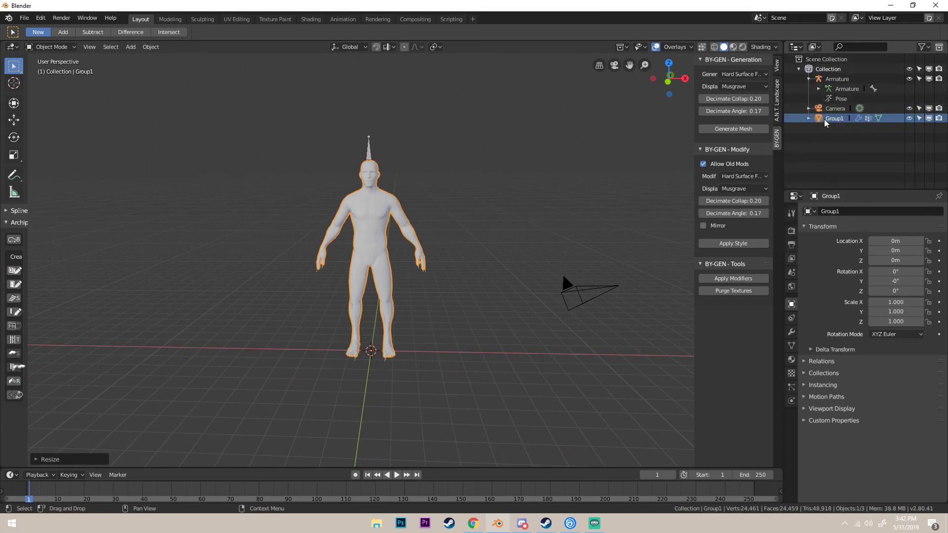
right_click(839, 121)
left_click(794, 168)
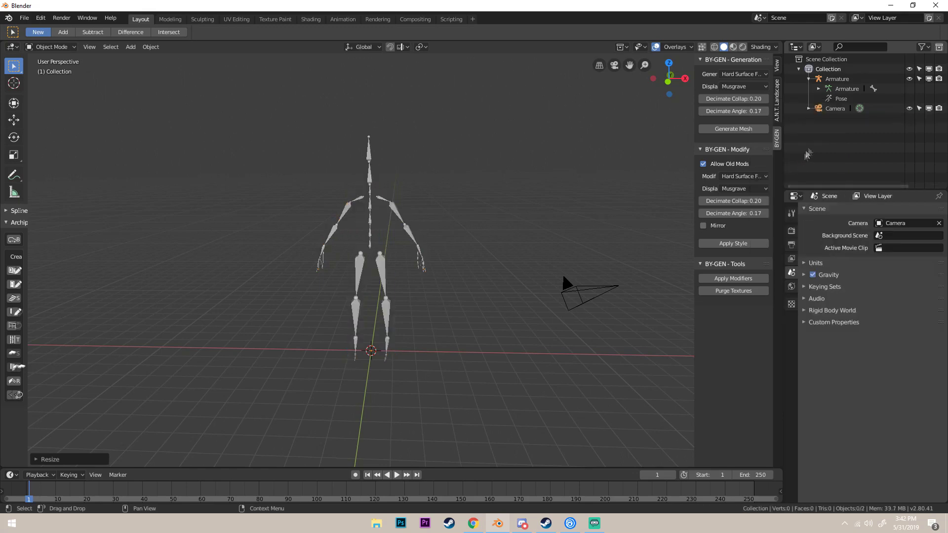
key("ctrl+z")
middle_click_drag(628, 140, 523, 146)
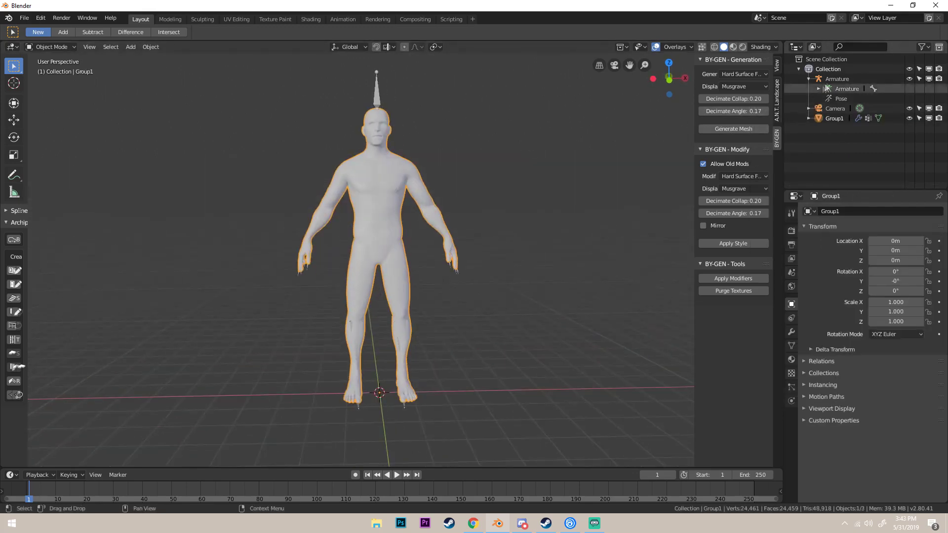
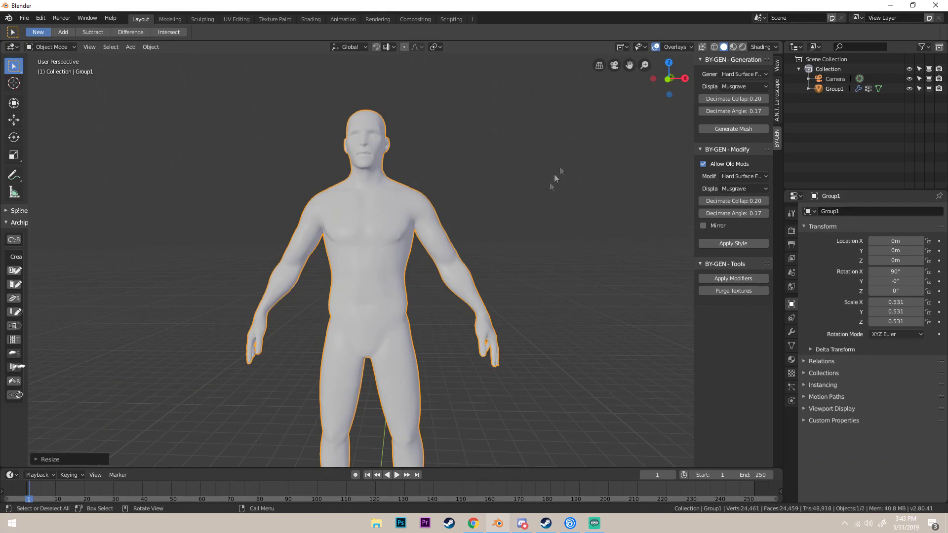
Turn on X-ray display, enter Edit Mode on the human body mesh and deselect all its geometry
left_click(701, 48)
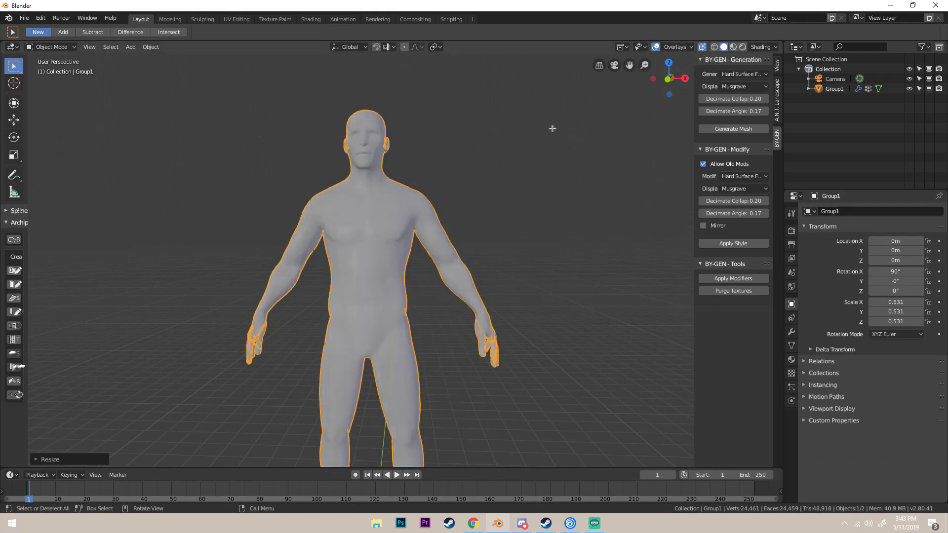
middle_click_drag(552, 129, 489, 181)
middle_click_drag(386, 164, 390, 131)
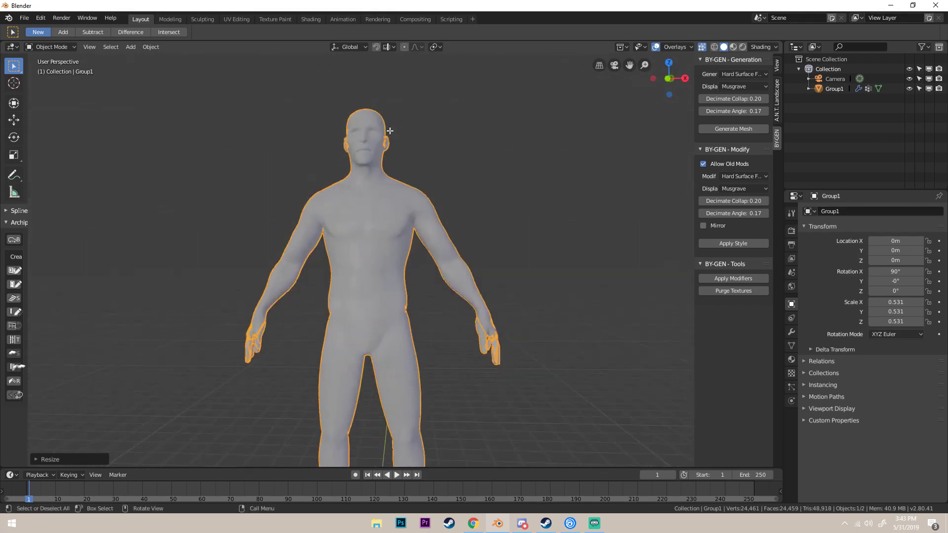
key("Tab")
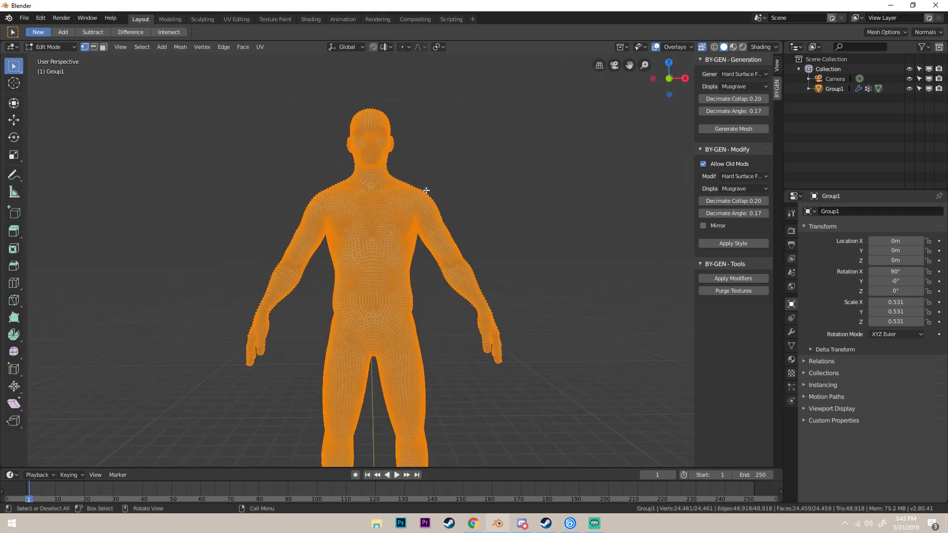
middle_click_drag(426, 190, 389, 176)
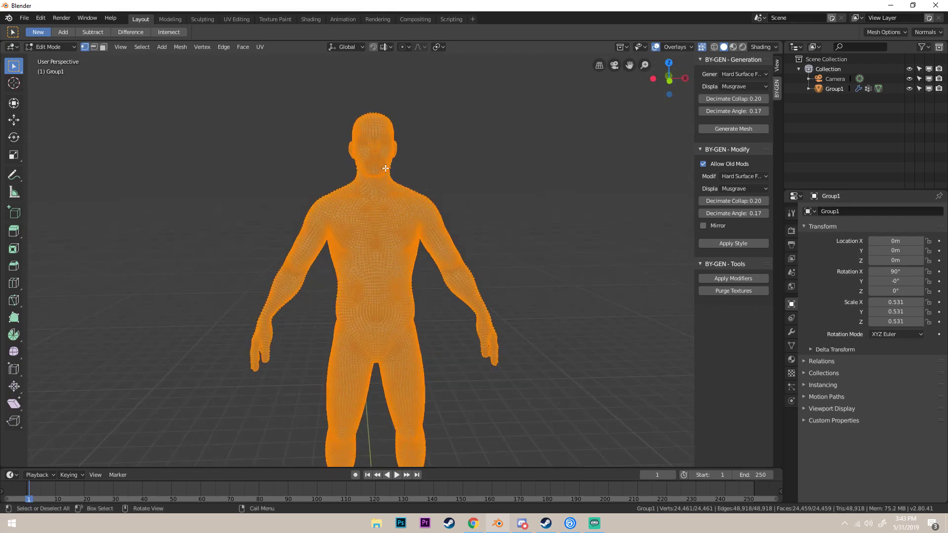
key("alt+a")
middle_click_drag(428, 180, 428, 182)
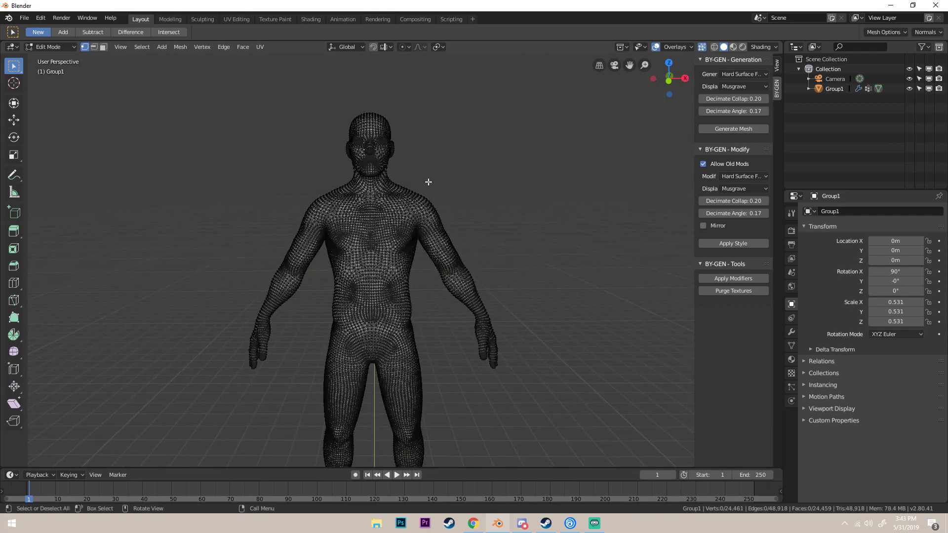
scroll(428, 179, "down", 2)
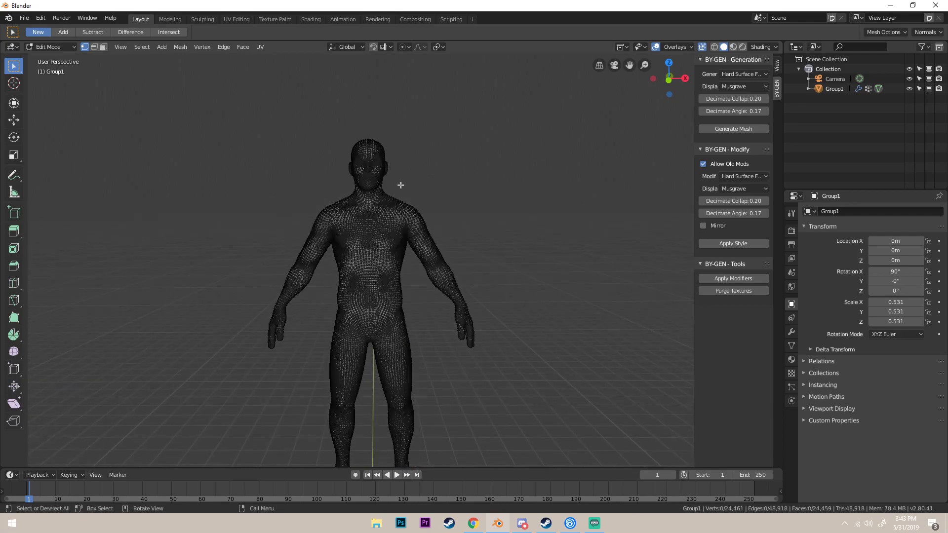
Select everything below the shoulders, including arms, legs and feet, and delete those vertices to leave only a bust
key("b")
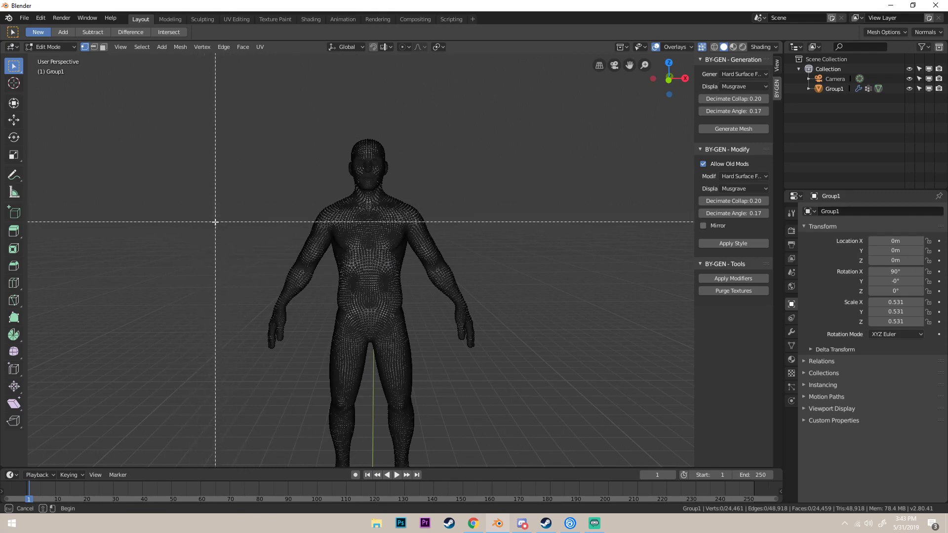
left_click_drag(213, 222, 213, 223)
left_click_drag(253, 266, 567, 465)
scroll(474, 364, "down", 3)
key("b")
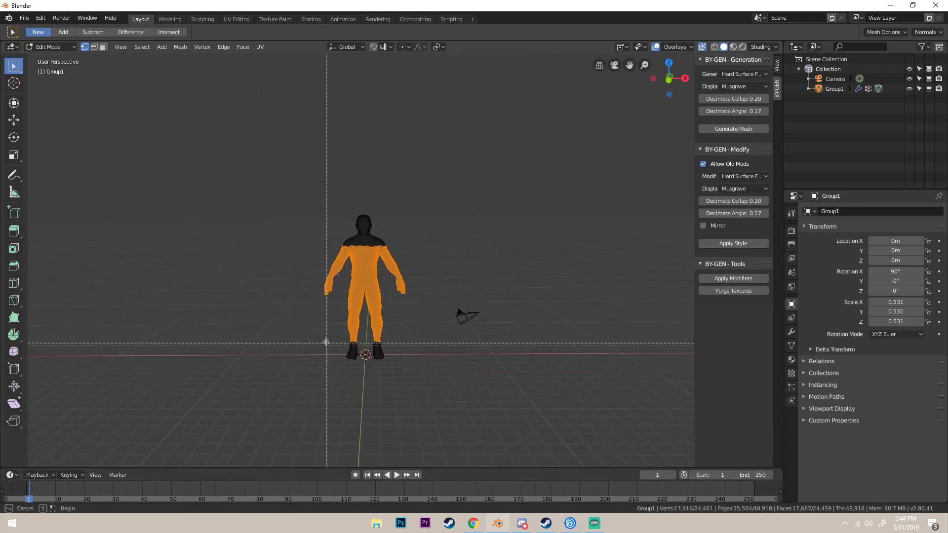
left_click_drag(325, 332, 424, 396)
middle_click_drag(420, 376, 424, 360)
key("b")
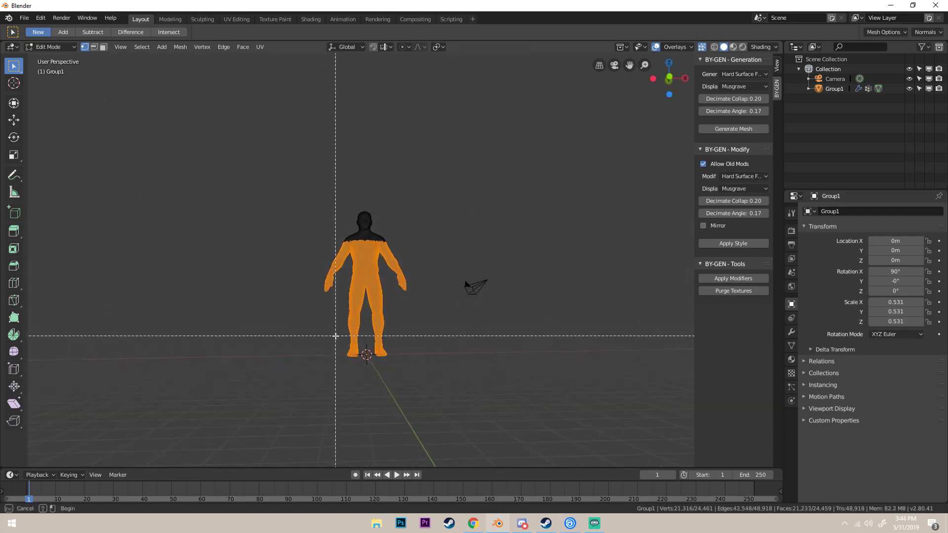
left_click_drag(335, 337, 434, 392)
scroll(408, 282, "up", 5)
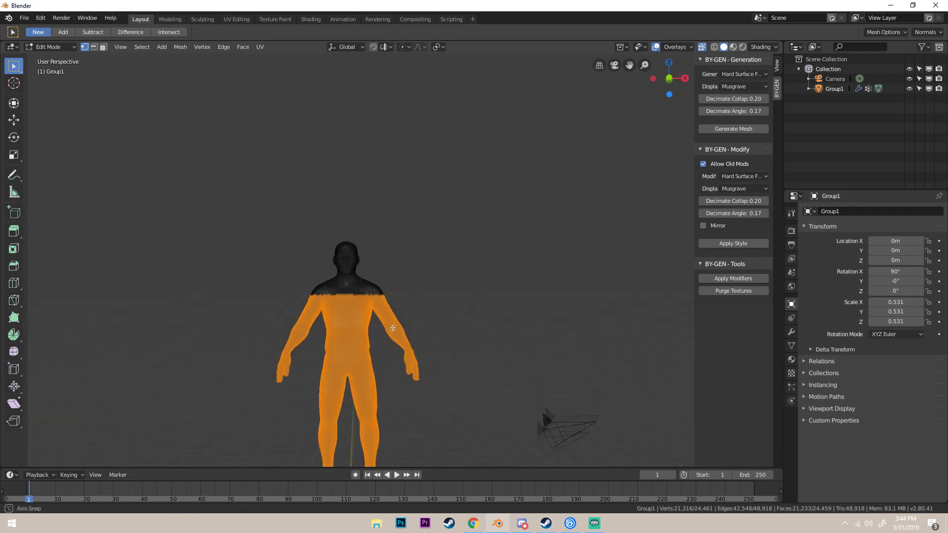
middle_click_drag(434, 272, 437, 270, "shift")
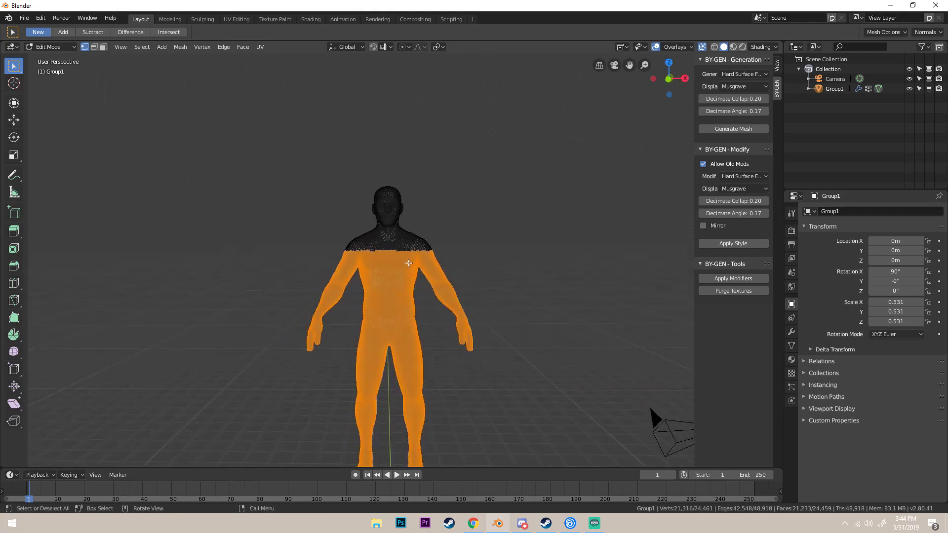
key("x")
left_click(391, 264)
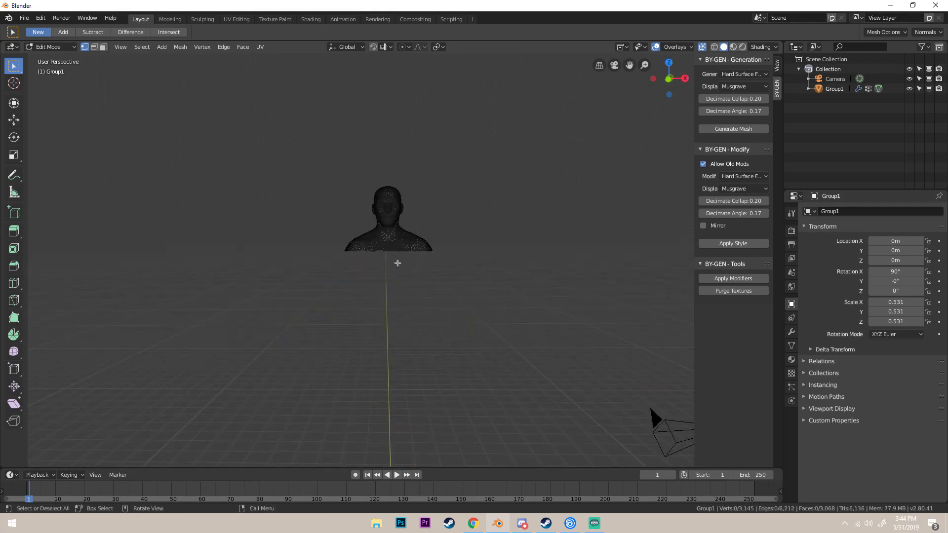
Return to Object Mode and turn off X-ray display for the bust
key("Tab")
scroll(410, 263, "up", 6)
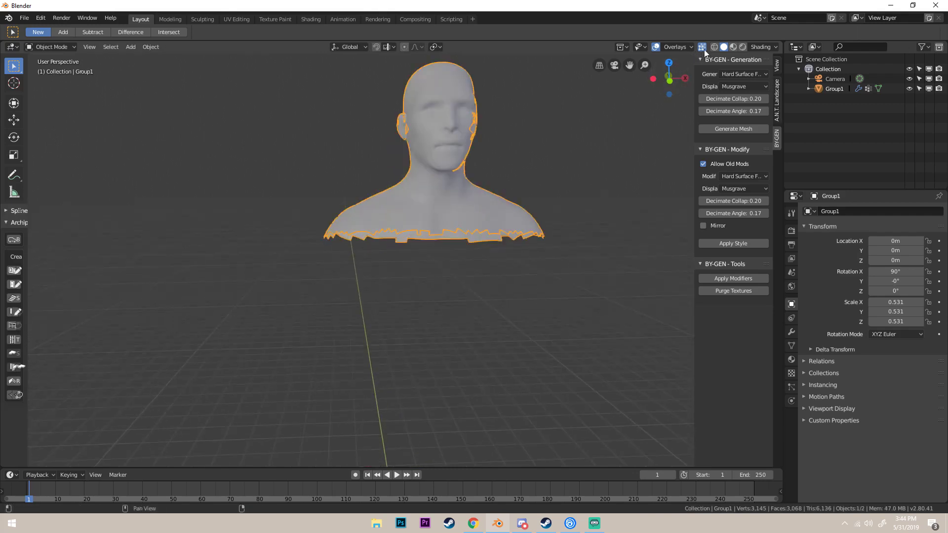
middle_click_drag(597, 166, 576, 203)
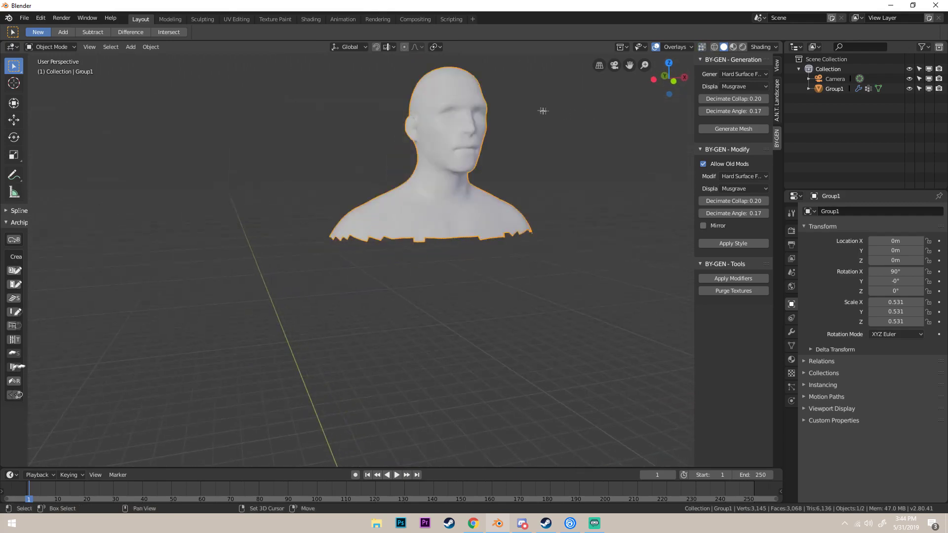
Duplicate the bust and move the copy beside the original, about 6.4 m along X
middle_click_drag(543, 110, 447, 138)
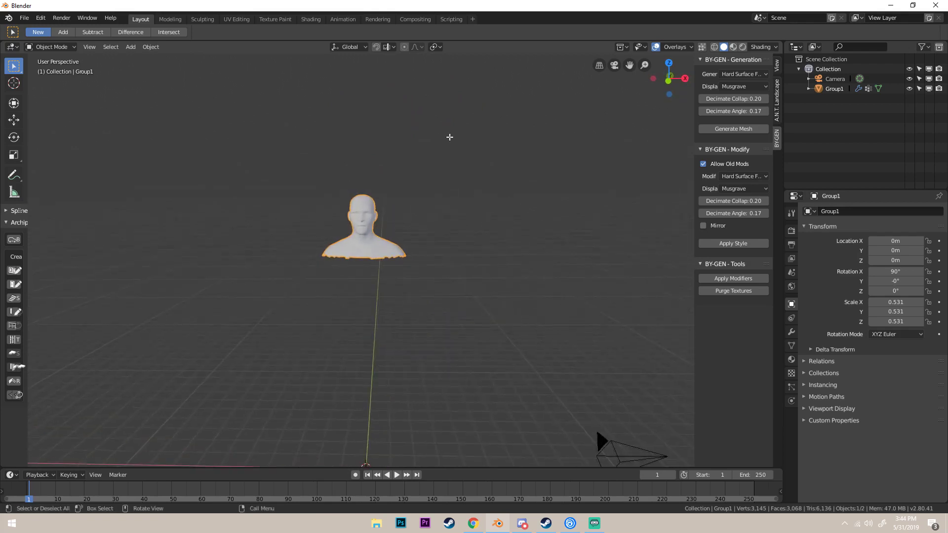
scroll(446, 145, "up", 3)
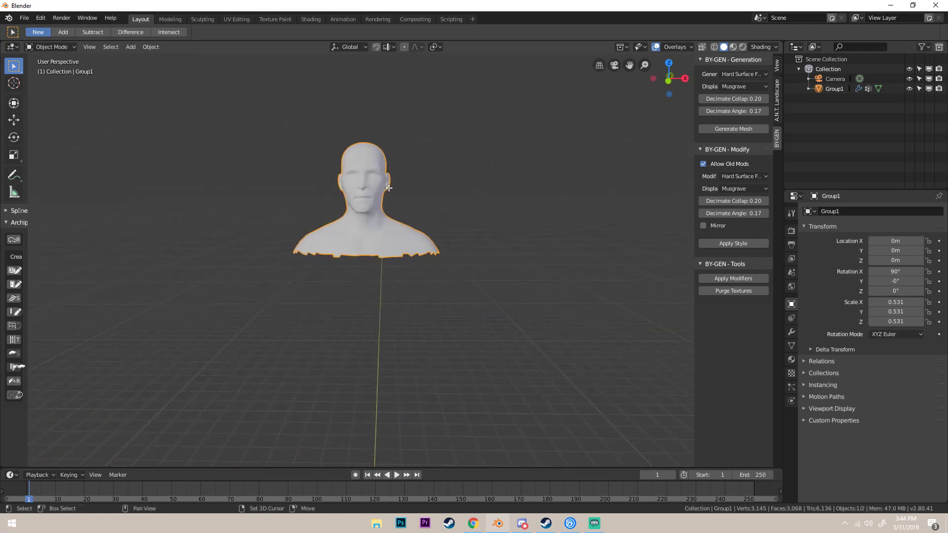
key("shift+d")
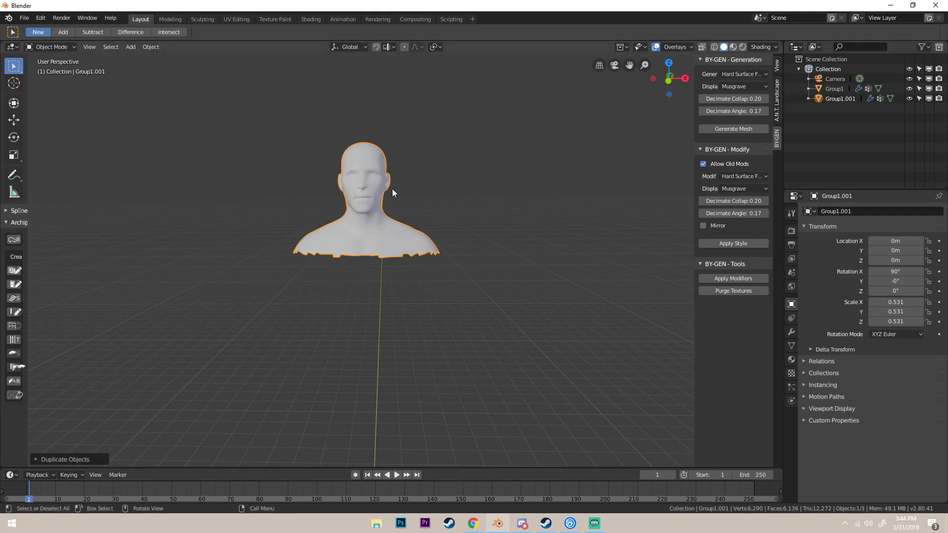
key("g")
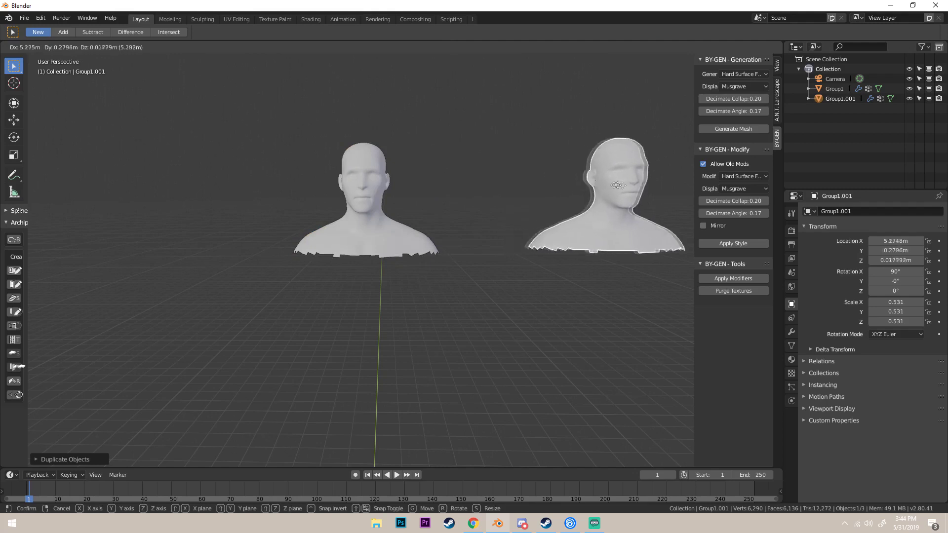
left_click(658, 189)
With X-ray display on, delete the shoulder and lower neck vertices of the duplicated bust, leaving only the head, and return to Object Mode
middle_click_drag(658, 189, 409, 175)
key("KP_1")
key("Tab")
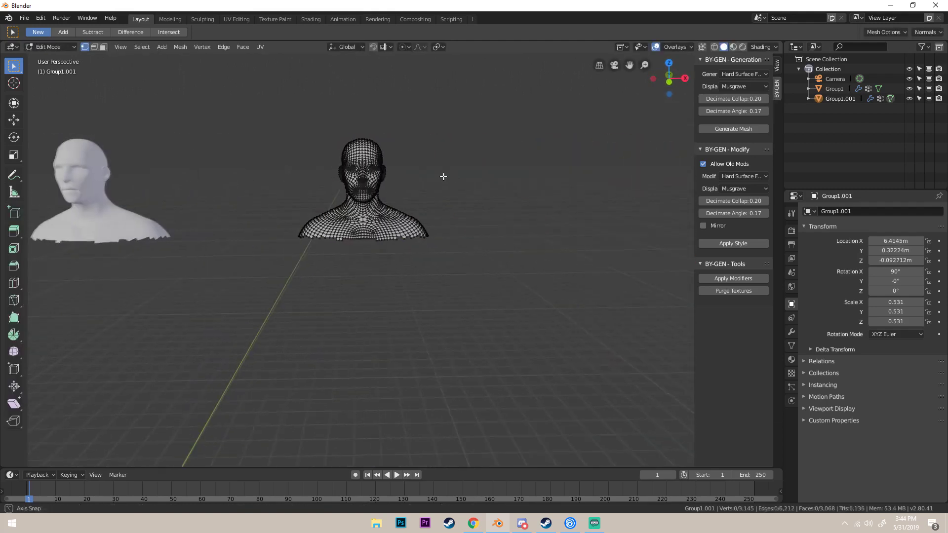
left_click(701, 46)
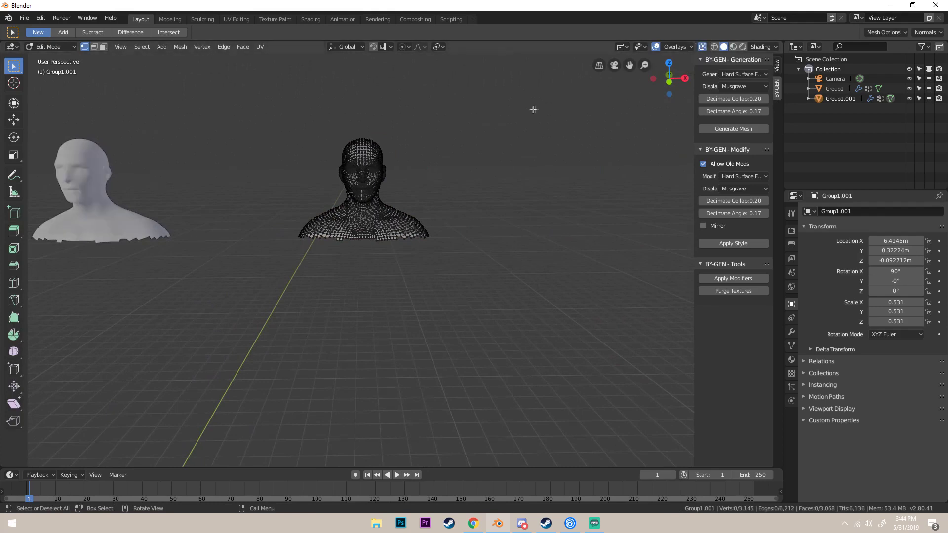
middle_click_drag(525, 121, 523, 117)
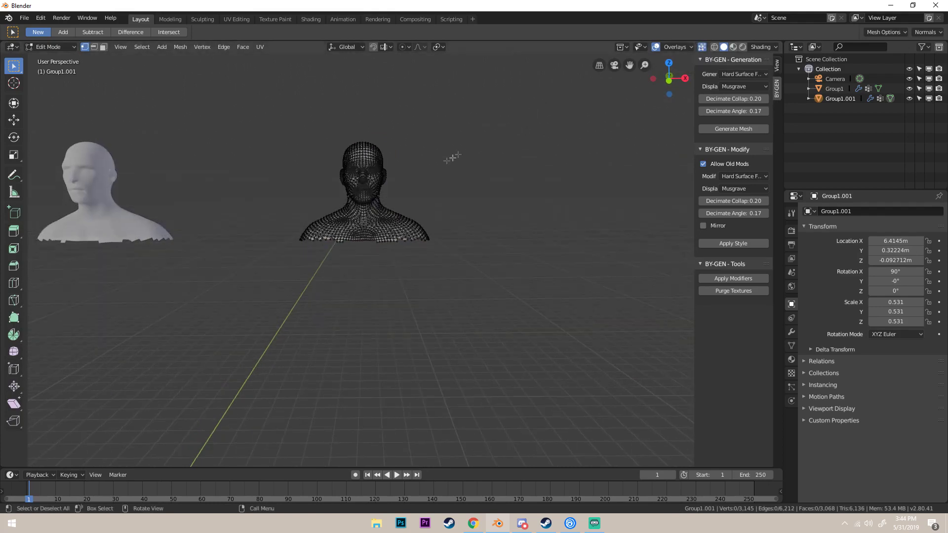
key("b")
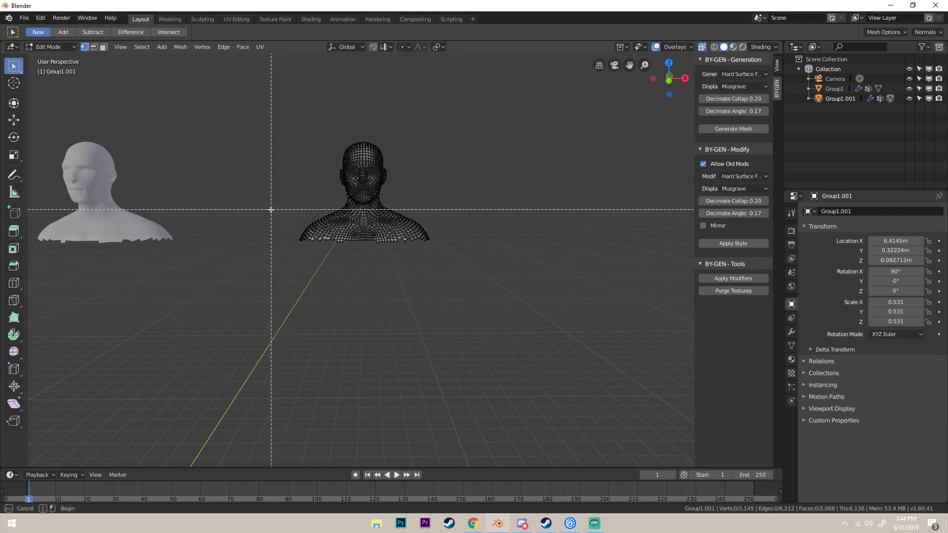
left_click_drag(250, 207, 529, 324)
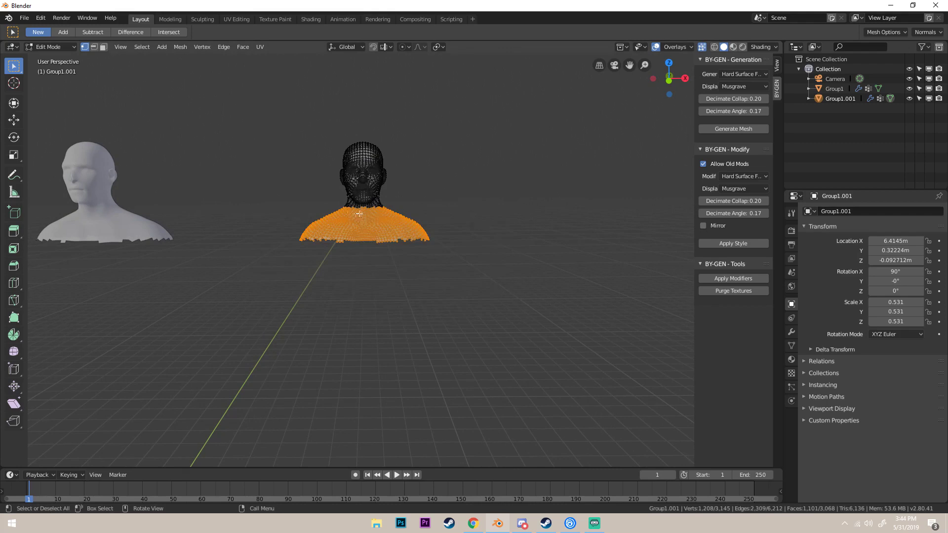
key("x")
left_click(382, 215)
key("Tab")
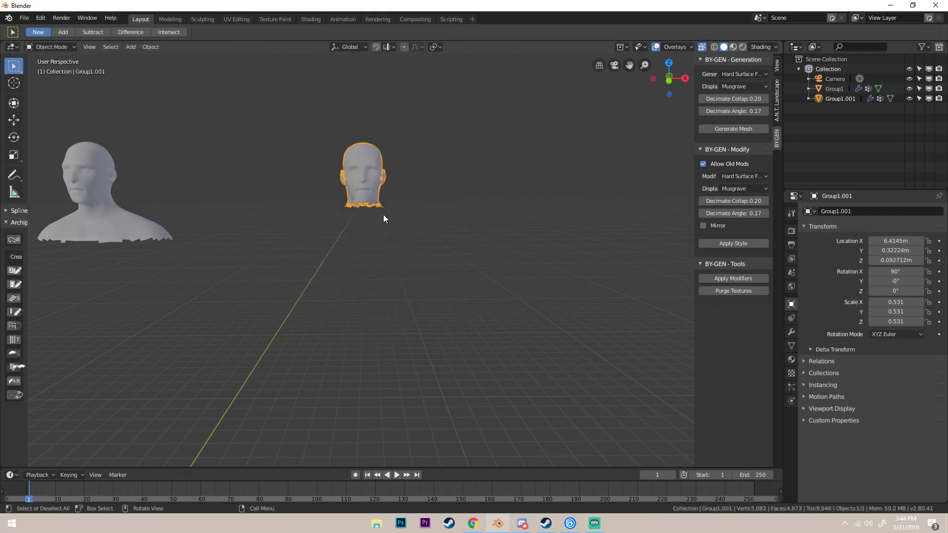
Turn off X-ray display and view the separate head next to the original bust
middle_click_drag(383, 214, 489, 144)
middle_click_drag(707, 52, 395, 156)
middle_click_drag(341, 173, 447, 173, "shift")
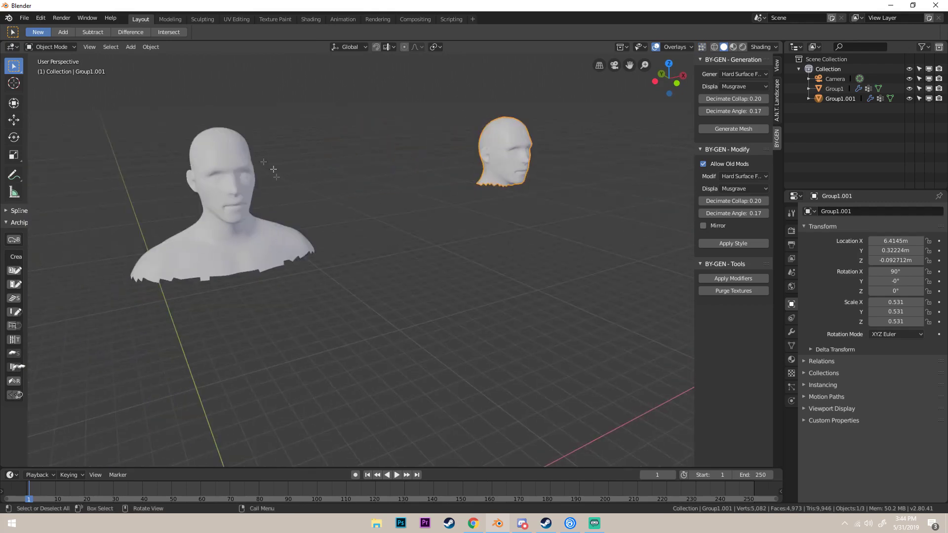
middle_click_drag(259, 190, 423, 163)
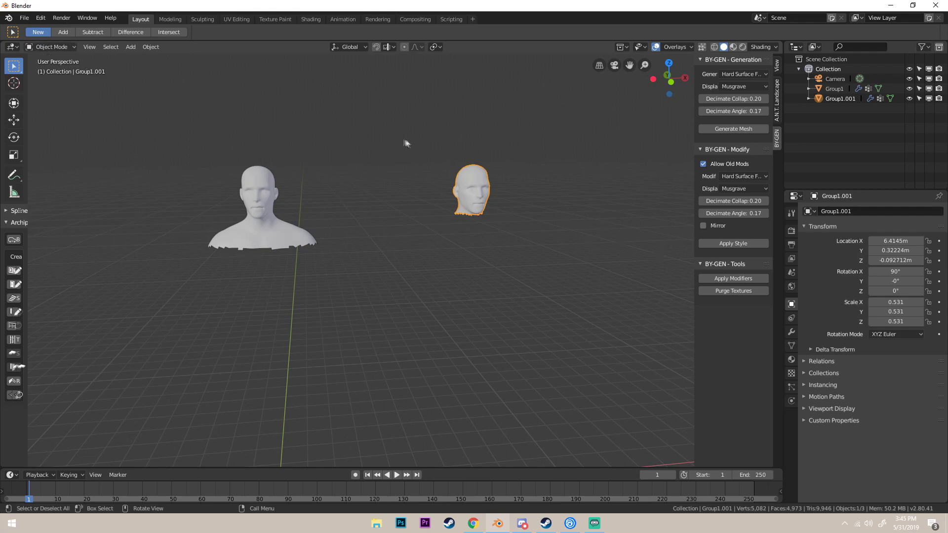
Select the original bust and apply the BY-GEN Hard Surface modify style with Musgrave displacement to it
left_click(271, 219)
key("KP_Decimal")
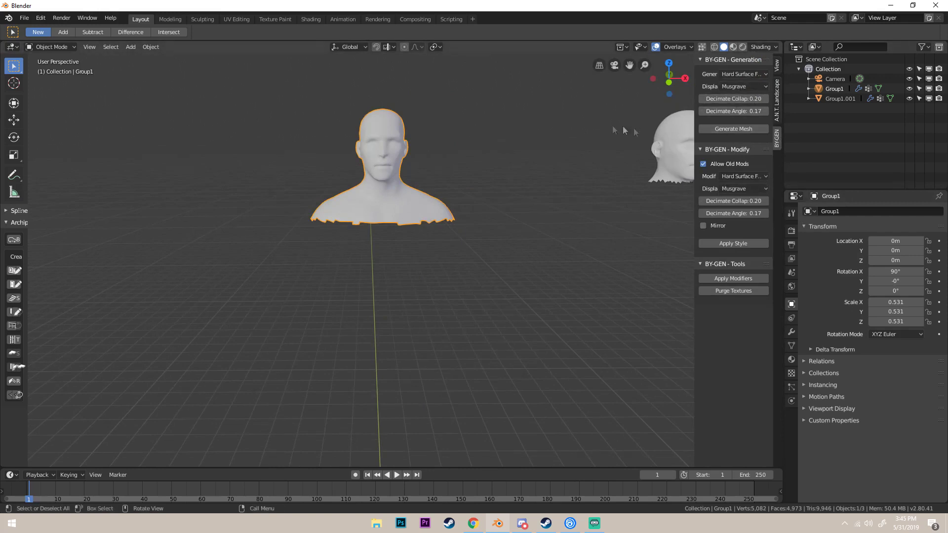
scroll(599, 154, "up", 3)
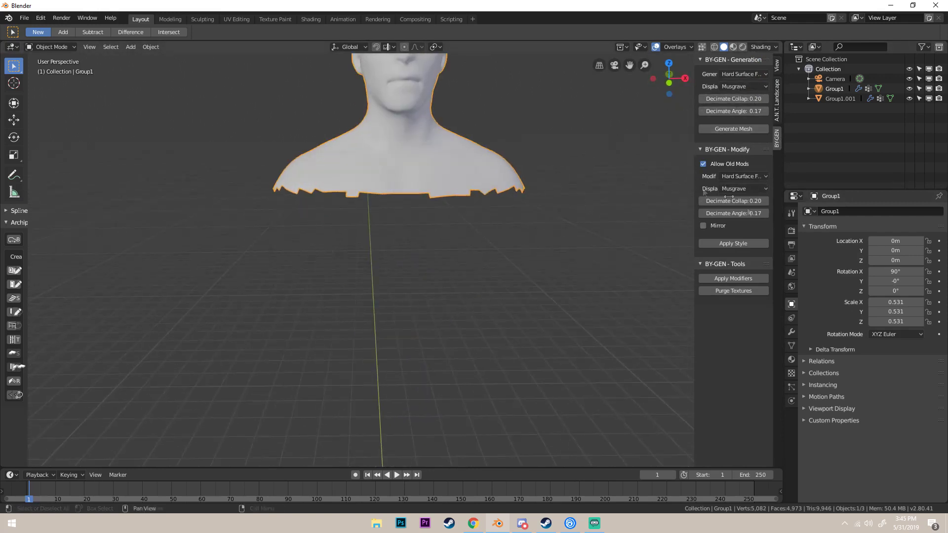
scroll(550, 176, "down", 3)
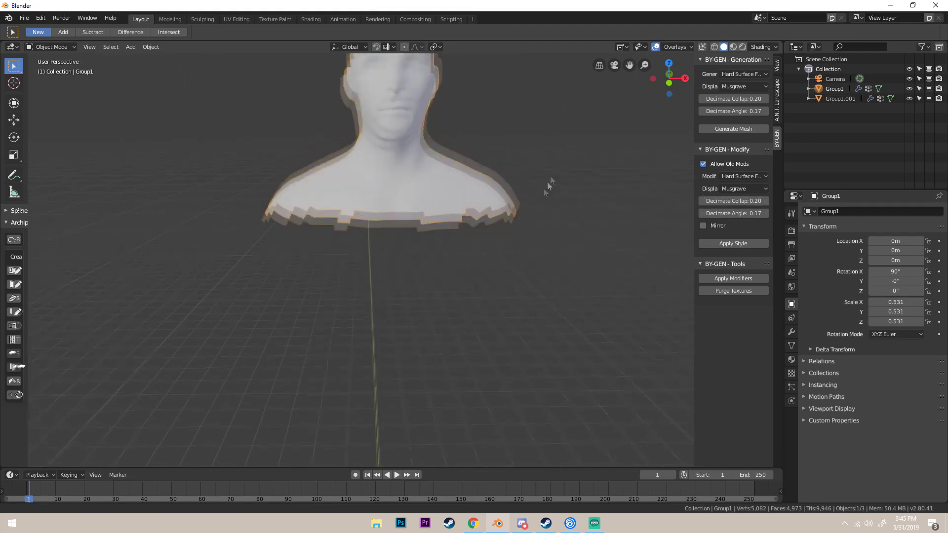
left_click(733, 242)
Examine the fractured surface of the bust's face and shoulders from several angles and distances
scroll(460, 143, "up", 5)
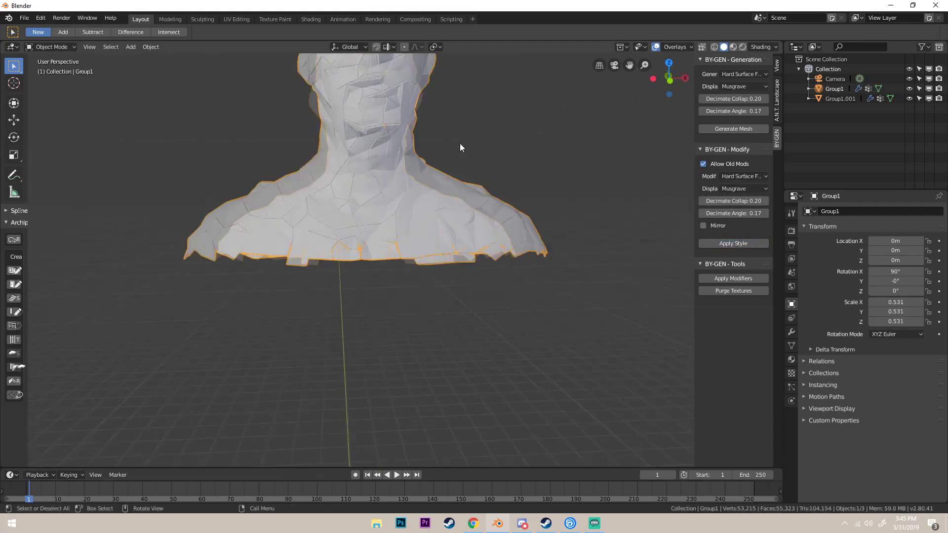
middle_click_drag(461, 143, 351, 254, "shift")
scroll(446, 248, "down", 3)
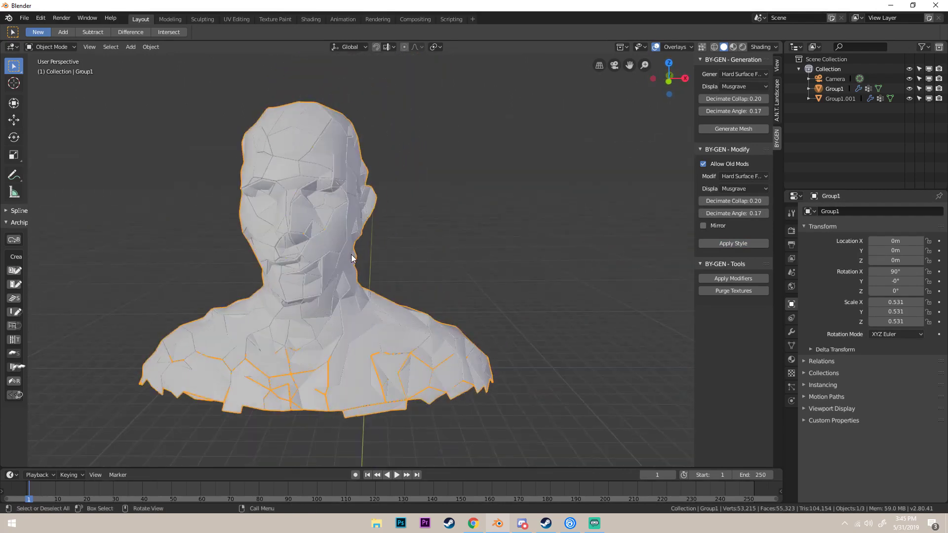
scroll(351, 254, "down", 2)
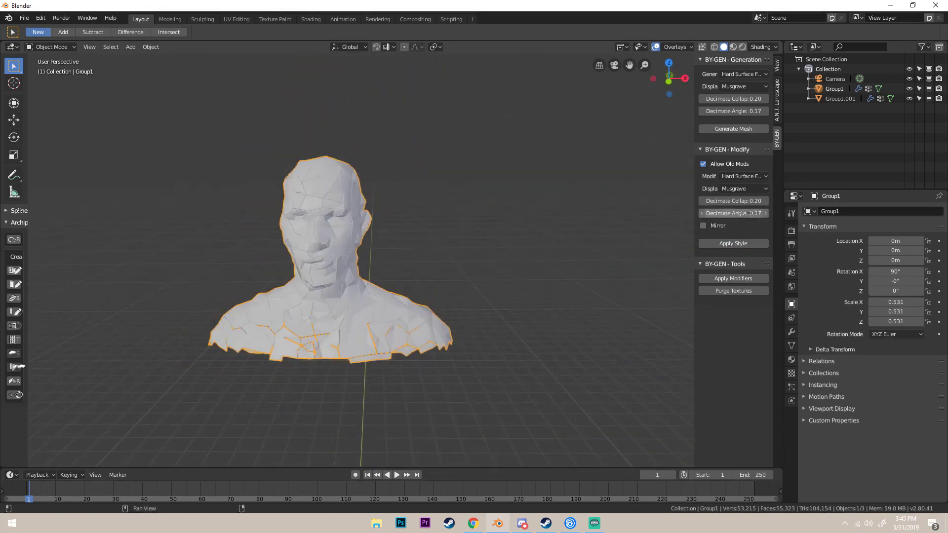
middle_click_drag(617, 213, 454, 218)
scroll(509, 232, "up", 5)
scroll(520, 229, "down", 4)
scroll(453, 218, "down", 1)
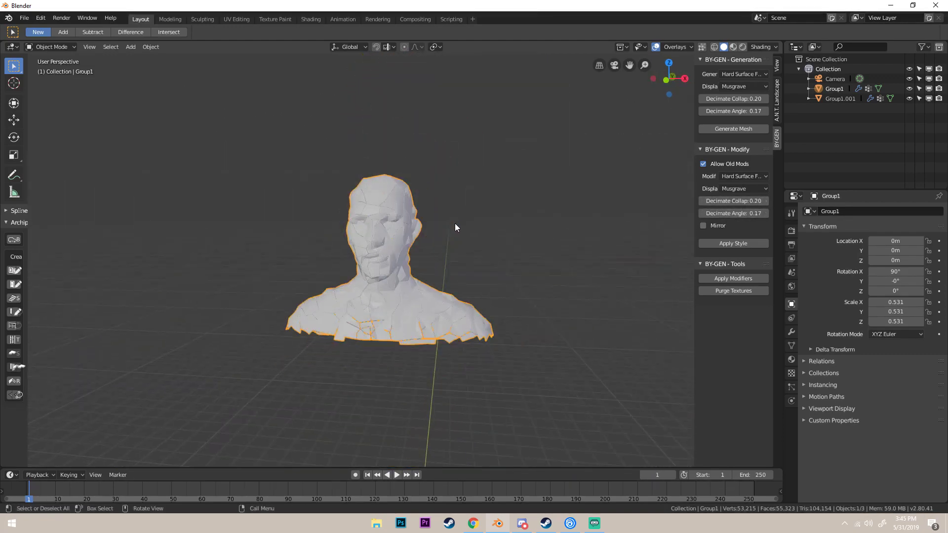
scroll(457, 227, "up", 4)
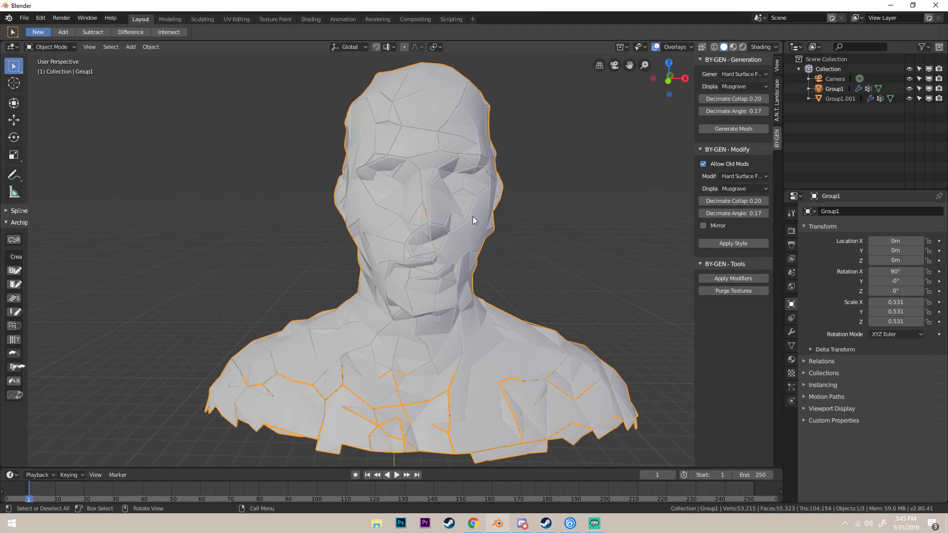
scroll(468, 203, "down", 1)
mouse_move(466, 194)
middle_mouse_down()
mouse_move(512, 200)
mouse_move(457, 201)
middle_mouse_up()
scroll(472, 190, "down", 2)
scroll(513, 200, "down", 2)
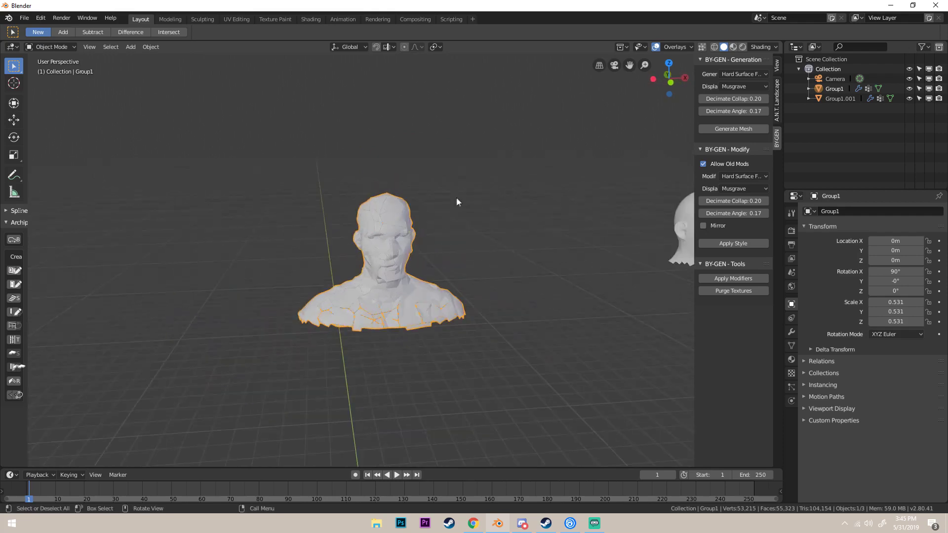
Inspect the cracks between the fractured panels on the bust's face, both close up and with the whole bust in view
scroll(456, 202, "up", 4)
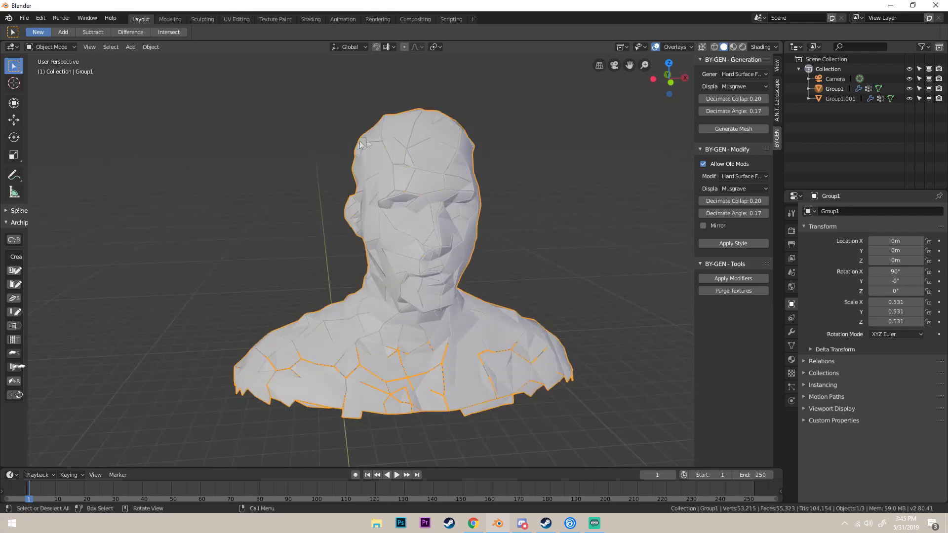
middle_click_drag(533, 199, 425, 218)
scroll(514, 194, "up", 4)
scroll(520, 192, "down", 2)
scroll(521, 192, "down", 3)
scroll(600, 190, "up", 5)
scroll(430, 220, "up", 2)
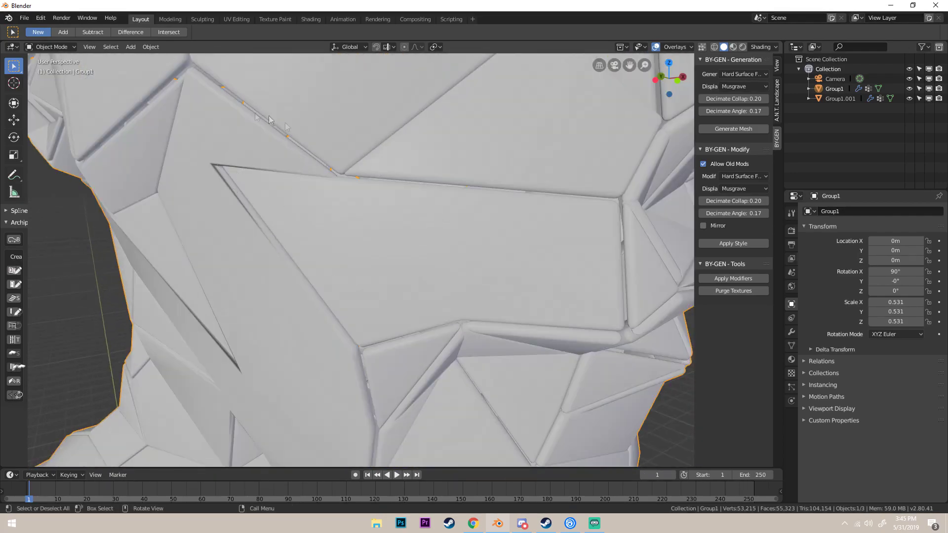
scroll(381, 193, "down", 5)
mouse_move(382, 192)
middle_mouse_down()
mouse_move(386, 224)
mouse_move(387, 197)
middle_mouse_up()
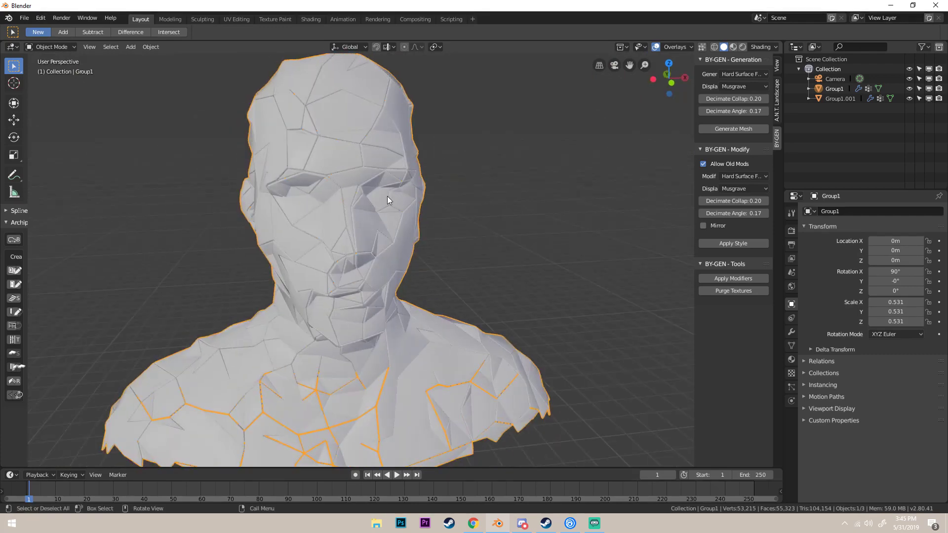
scroll(411, 196, "down", 1)
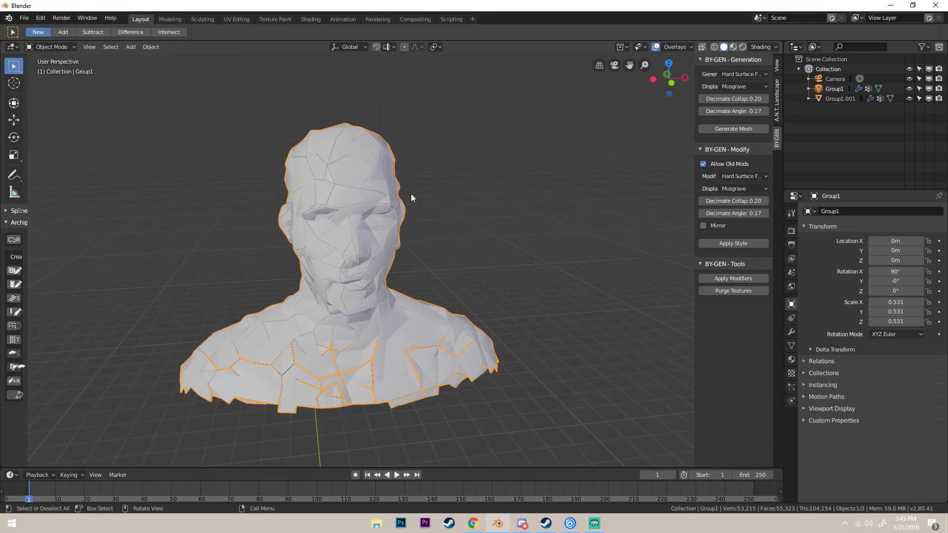
scroll(411, 186, "up", 5)
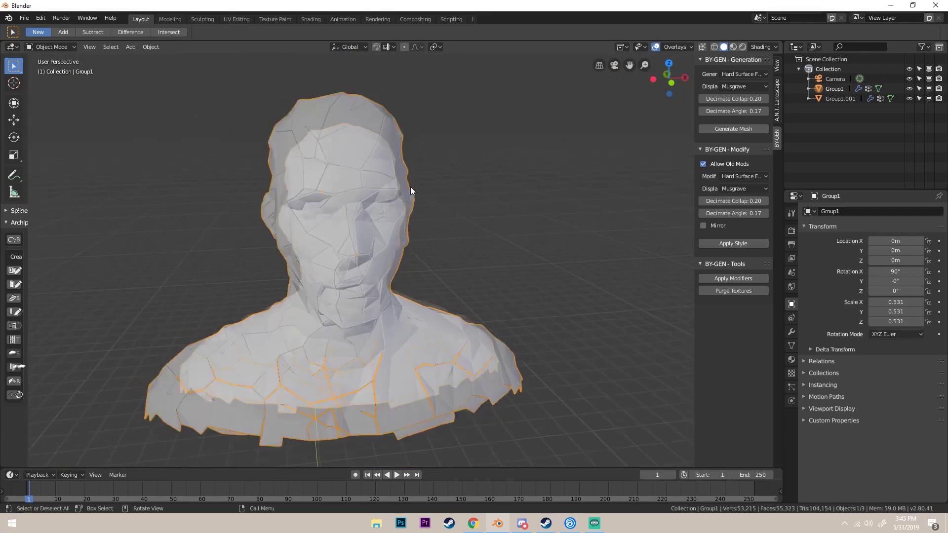
middle_click_drag(411, 187, 443, 193)
scroll(401, 188, "down", 6)
scroll(426, 192, "down", 5)
Select the separate smooth head and move it next to the fractured bust's head
left_click(578, 231)
scroll(578, 207, "up", 3)
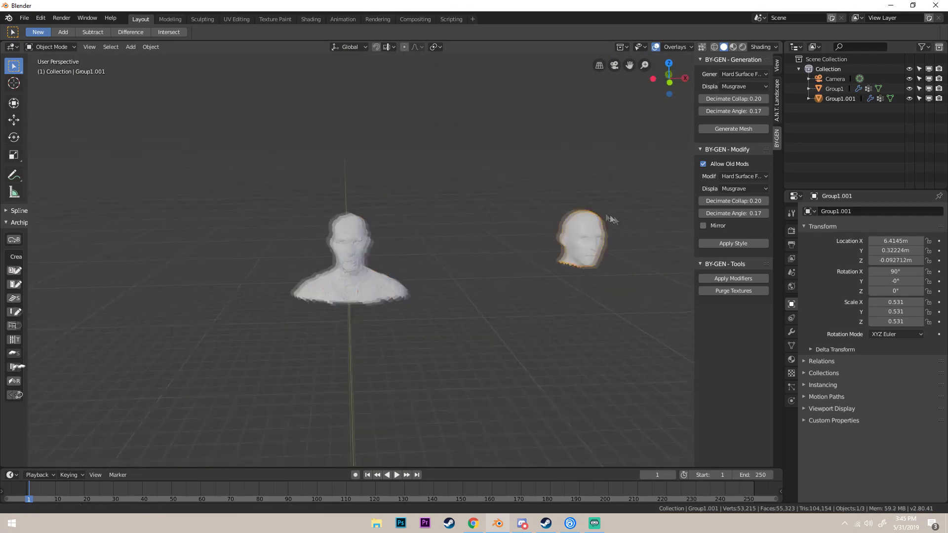
middle_click_drag(579, 176, 441, 162, "shift")
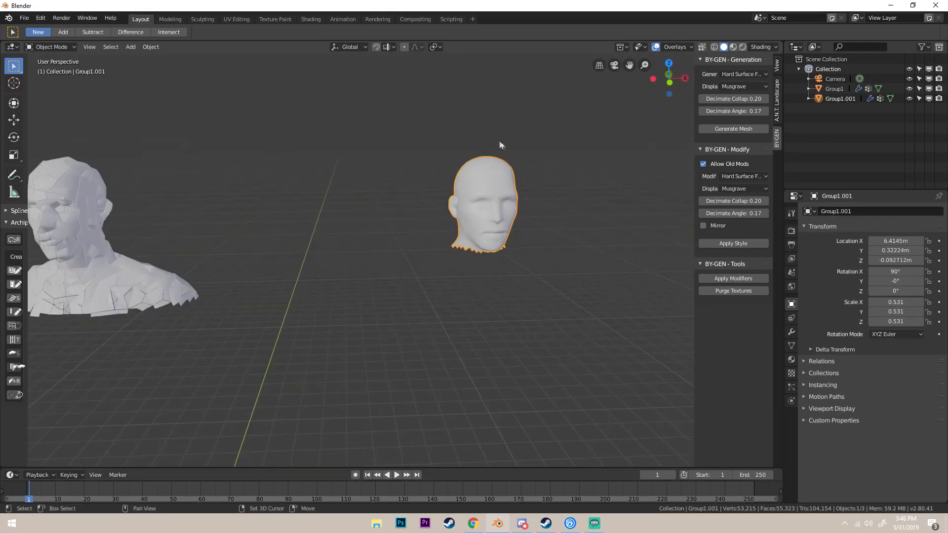
middle_click_drag(499, 145, 611, 141)
scroll(610, 143, "down", 3)
key("g")
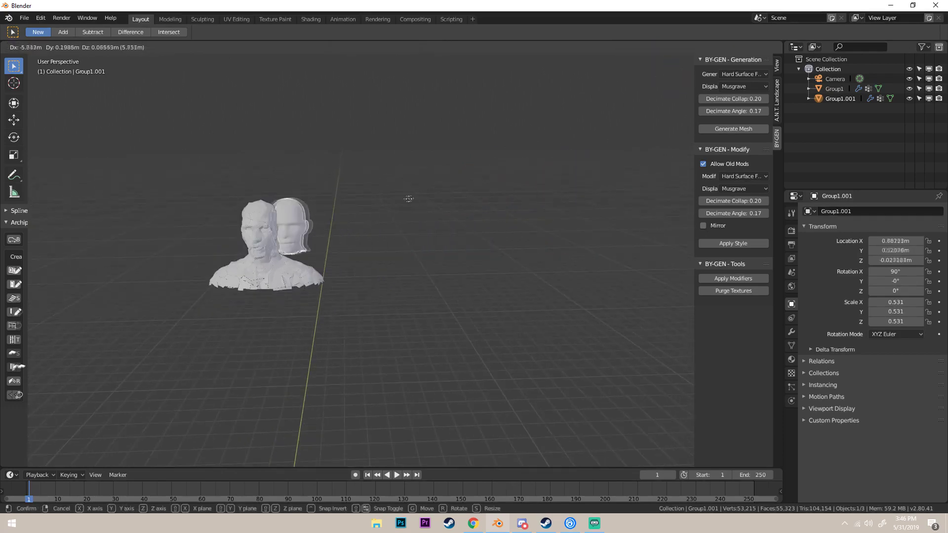
left_click(390, 200)
Switch the viewport to wireframe shading and, from the side, move the smooth head inside the bust's head
middle_click_drag(394, 201, 455, 217)
key("z")
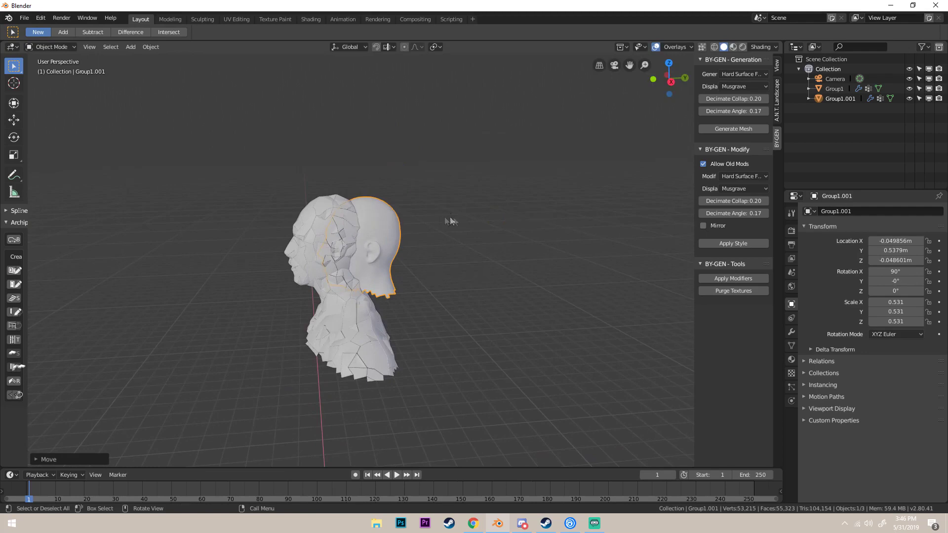
key("z")
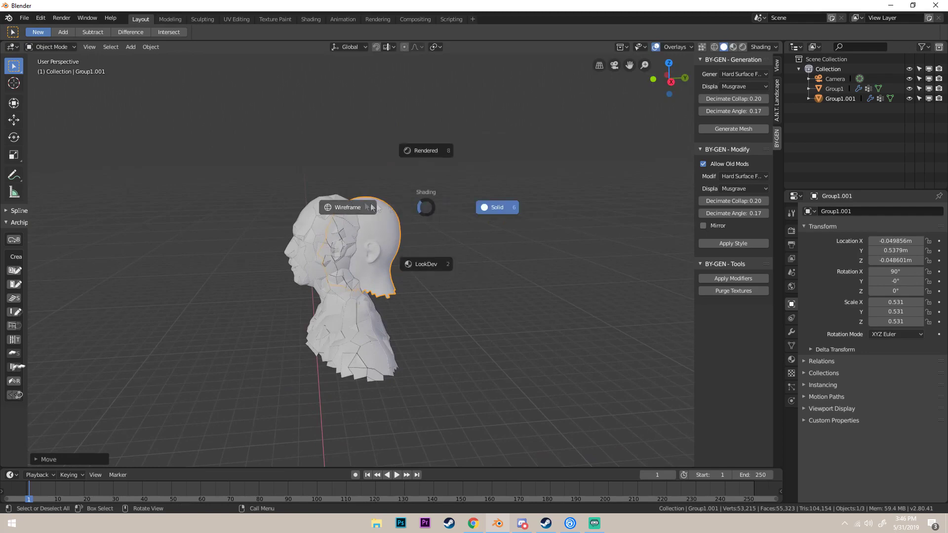
left_click(371, 203)
middle_click_drag(371, 203, 452, 220)
key("g")
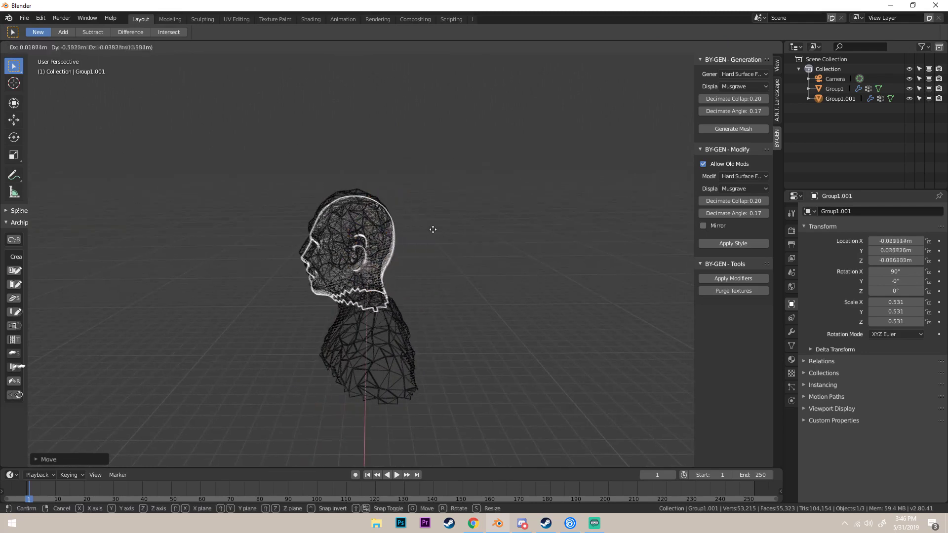
left_click(430, 227)
Select only the smooth head, Group1.001, and scale it down to about 0.505
key("a")
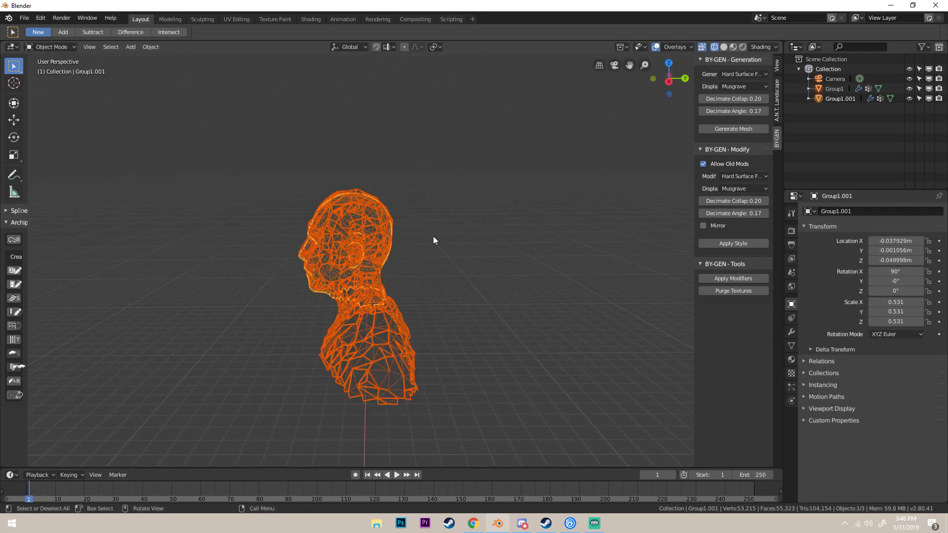
left_click(840, 98)
key("s")
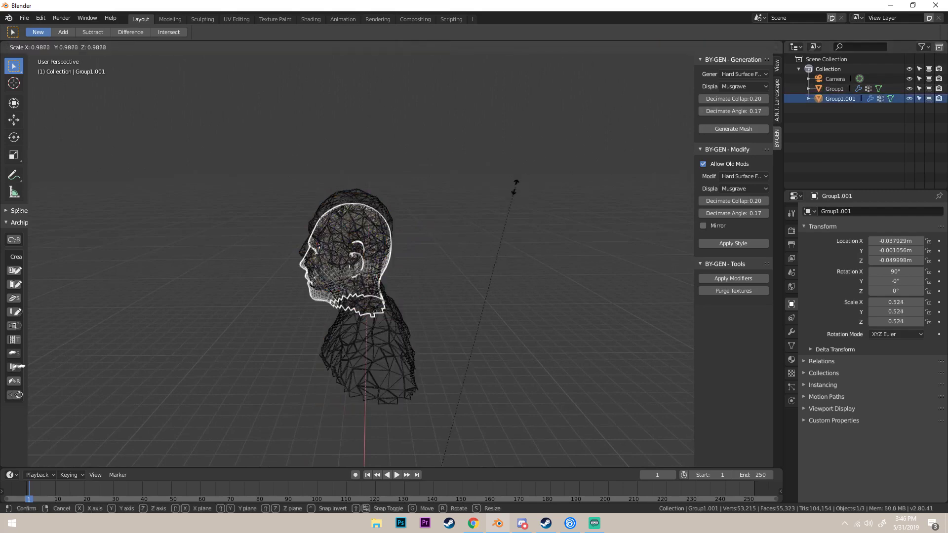
left_click(490, 204)
Set the smooth head's origin to its geometry with the Set Origin command
middle_click_drag(490, 204, 510, 193)
key("F3")
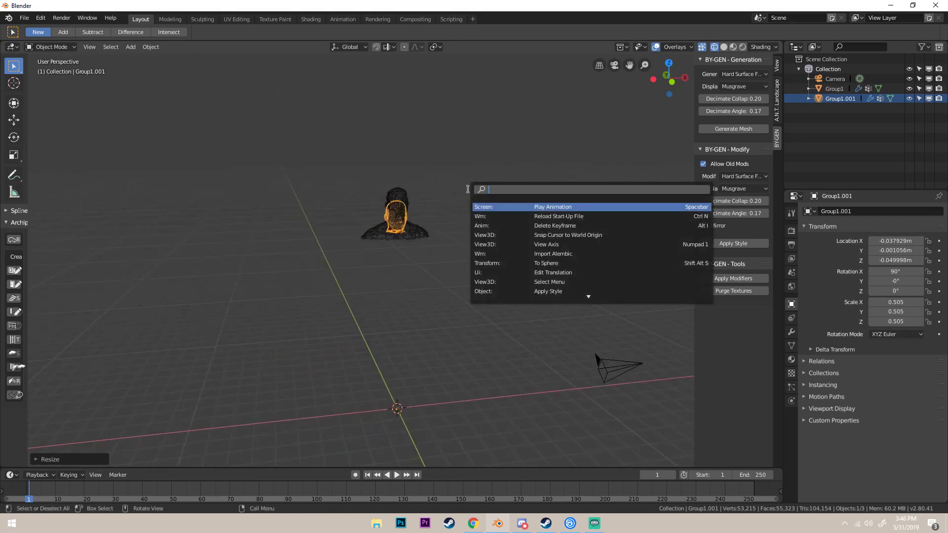
type("origin")
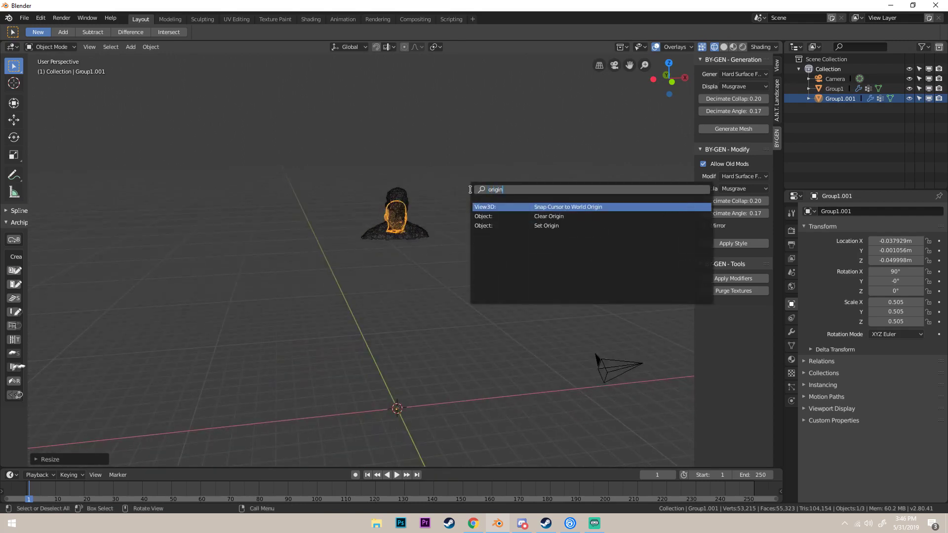
left_click(537, 226)
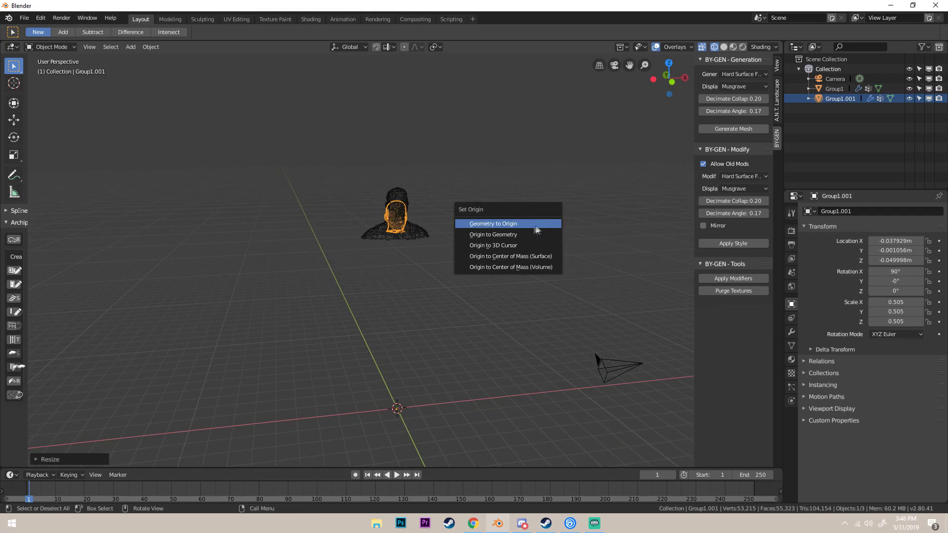
left_click(508, 235)
Raise the smooth head by about 0.6 m so it sits inside the fractured bust's head in side view
middle_click_drag(508, 235, 475, 217)
scroll(474, 218, "up", 5)
middle_click_drag(518, 145, 264, 253, "shift")
scroll(273, 244, "down", 4)
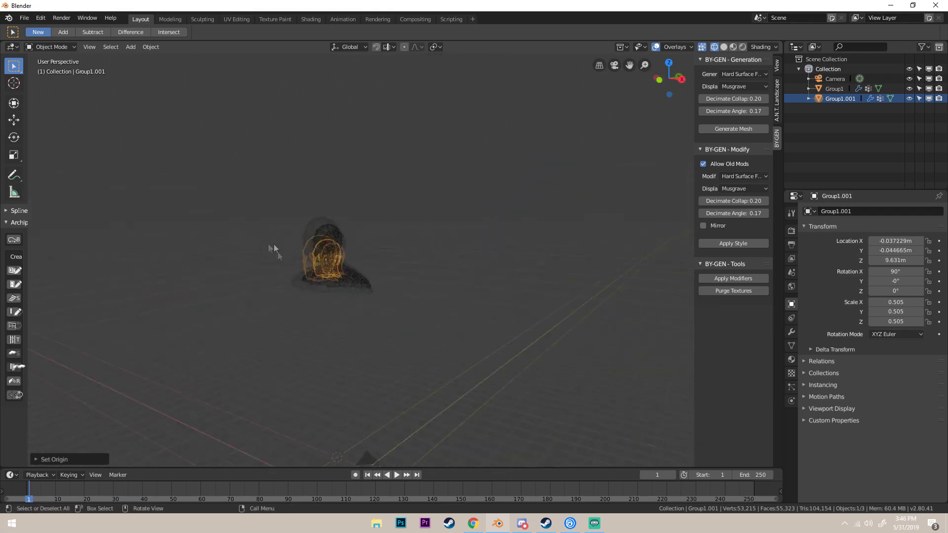
scroll(273, 246, "down", 2)
scroll(356, 253, "up", 4)
middle_click_drag(359, 254, 331, 254)
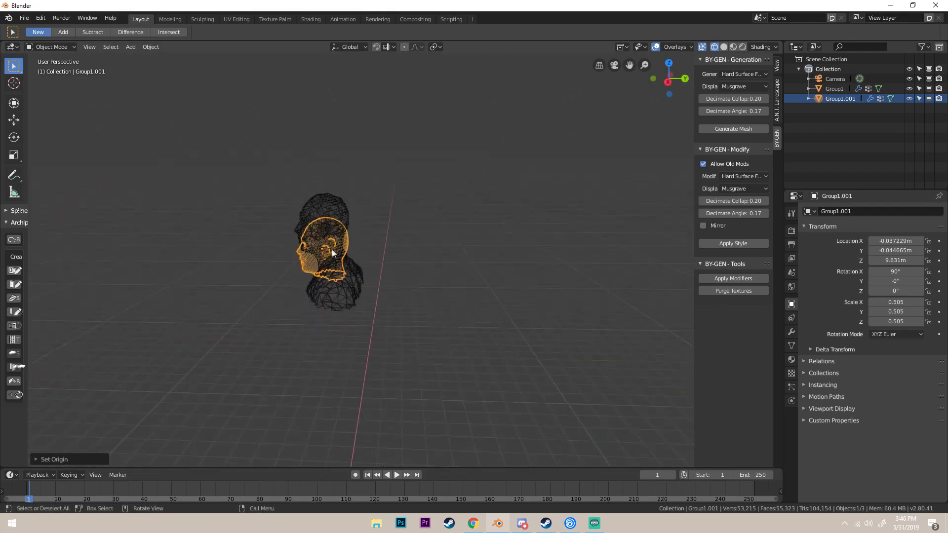
scroll(333, 252, "up", 5)
middle_click_drag(372, 223, 480, 220, "shift")
key("g")
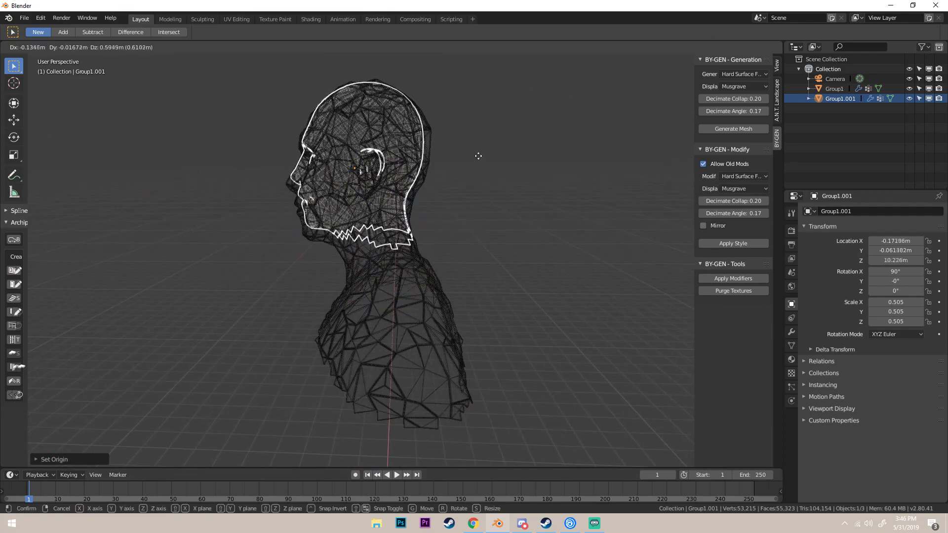
left_click(478, 159)
Scale the inner head down to about 0.449 and centre it inside the bust's head from the front
key("s")
left_click(487, 174)
middle_click_drag(491, 177, 520, 191)
key("g")
left_click(498, 195)
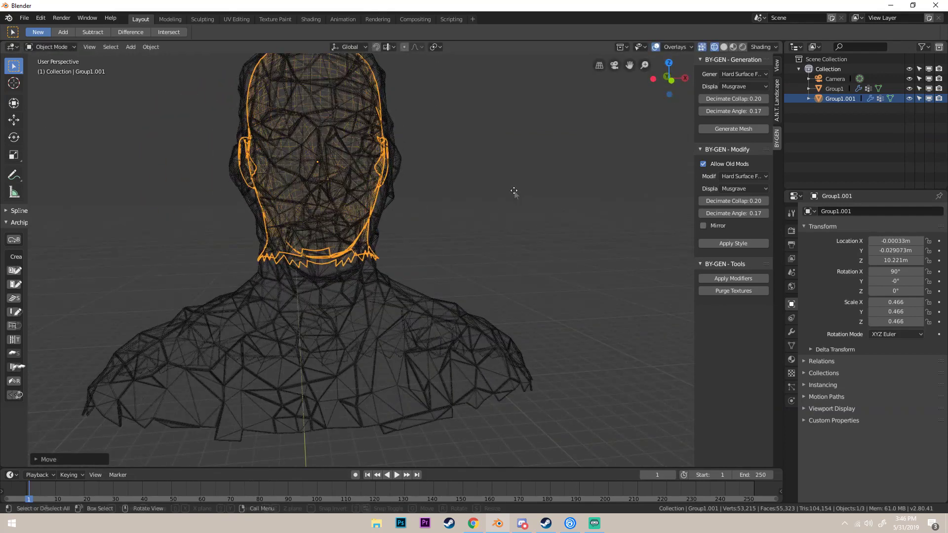
key("s")
left_click(506, 195)
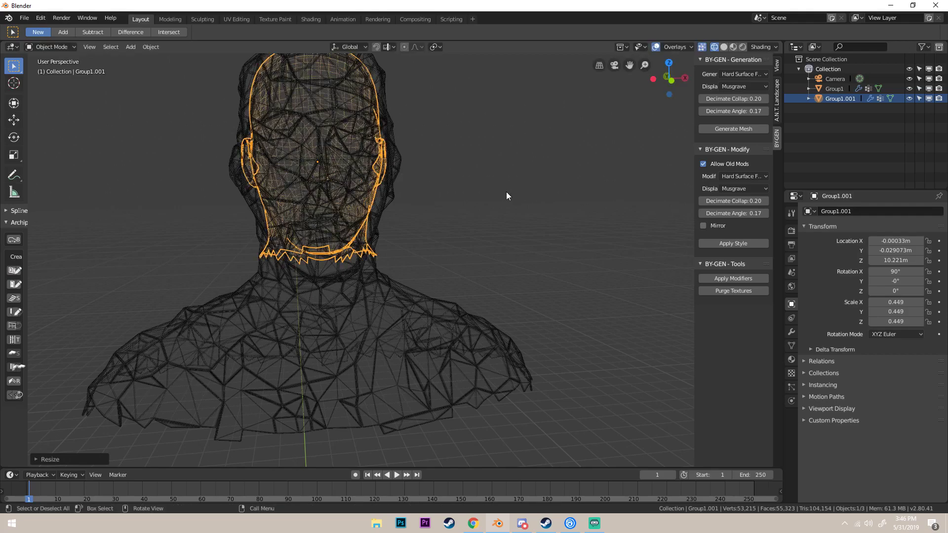
key("g")
left_click(505, 192)
Switch the viewport back to solid shading and check the bust's neck for inner head geometry poking through
mouse_move(505, 192)
middle_mouse_down()
mouse_move(455, 194)
mouse_move(493, 200)
mouse_move(330, 186)
mouse_move(489, 190)
mouse_move(289, 187)
middle_mouse_up()
scroll(455, 194, "down", 4)
scroll(493, 200, "up", 4)
scroll(487, 190, "down", 5)
key("z")
left_click(523, 189)
scroll(363, 200, "up", 4)
middle_click_drag(316, 201, 153, 193)
scroll(373, 307, "up", 5)
In Edit Mode with face selection, delete the inner head's faces that stick out at the side of the neck
key("Tab")
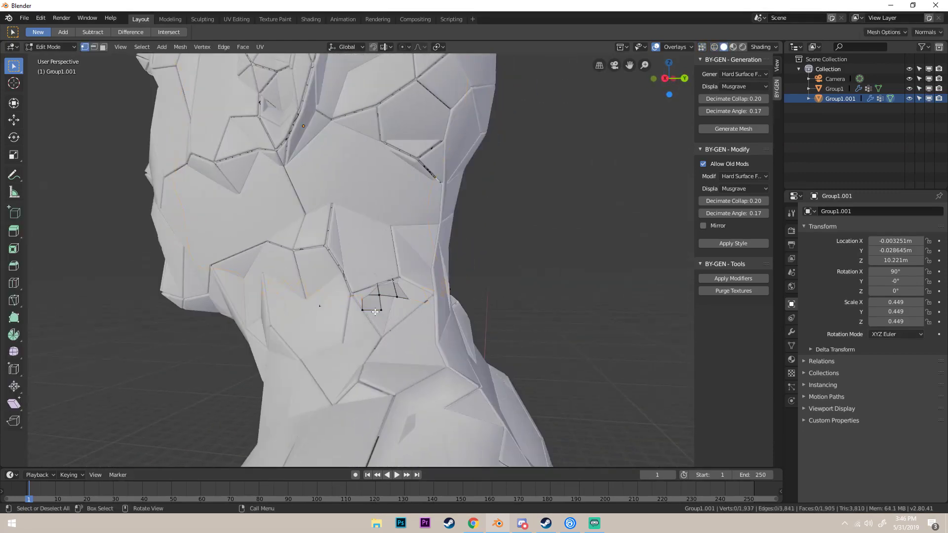
scroll(372, 307, "up", 3)
left_click(102, 48)
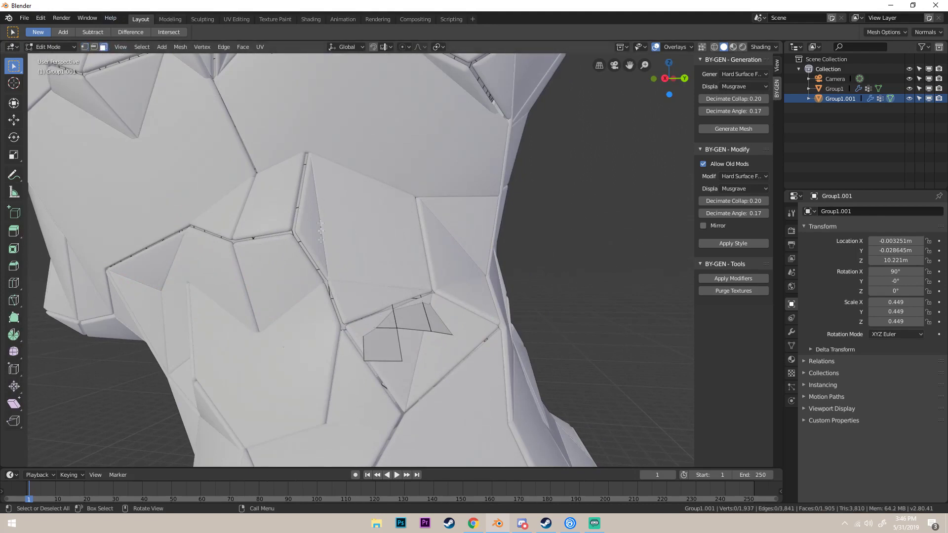
left_click(381, 345)
key("x")
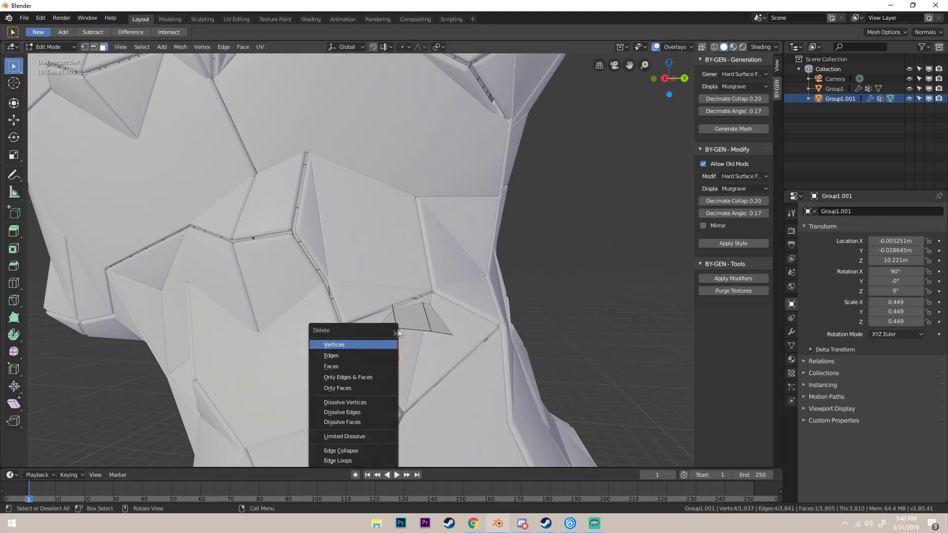
left_click(339, 364)
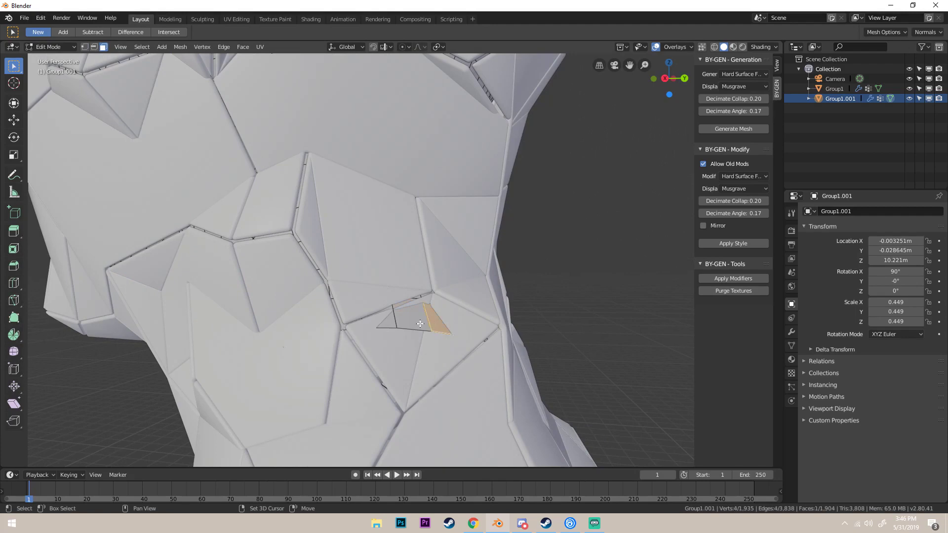
left_click(397, 323, "shift")
key("x")
left_click(392, 324)
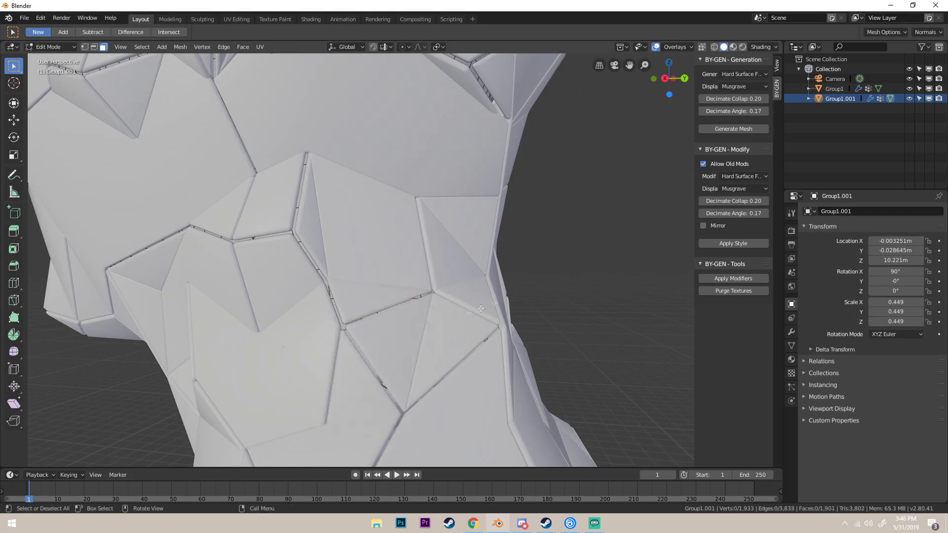
Delete the inner head's faces that protrude through the back of the bust's neck
middle_click_drag(481, 309, 457, 262)
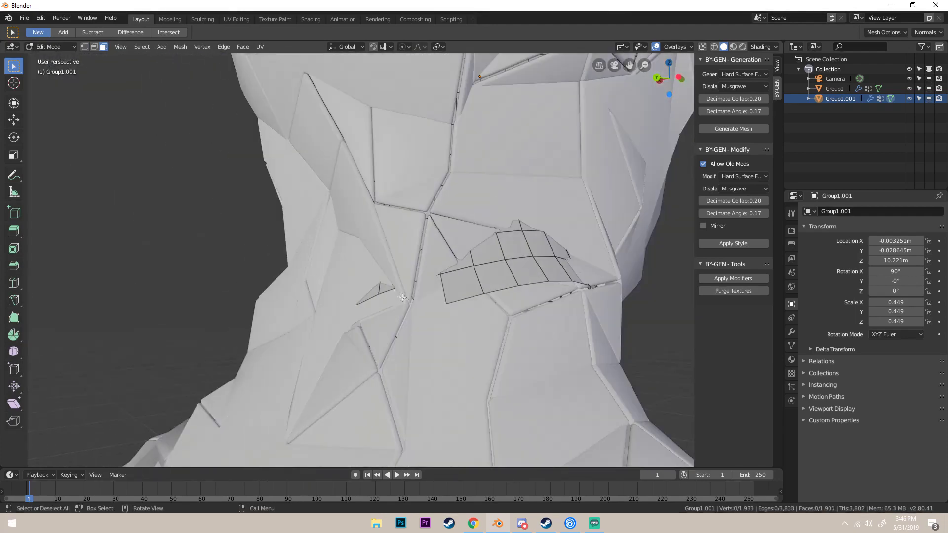
left_click(459, 262, "shift")
left_click(486, 252, "shift")
left_click(512, 245, "shift")
left_click(538, 247, "shift")
left_click(555, 248, "shift")
left_click(567, 268, "shift")
left_click(550, 270, "shift")
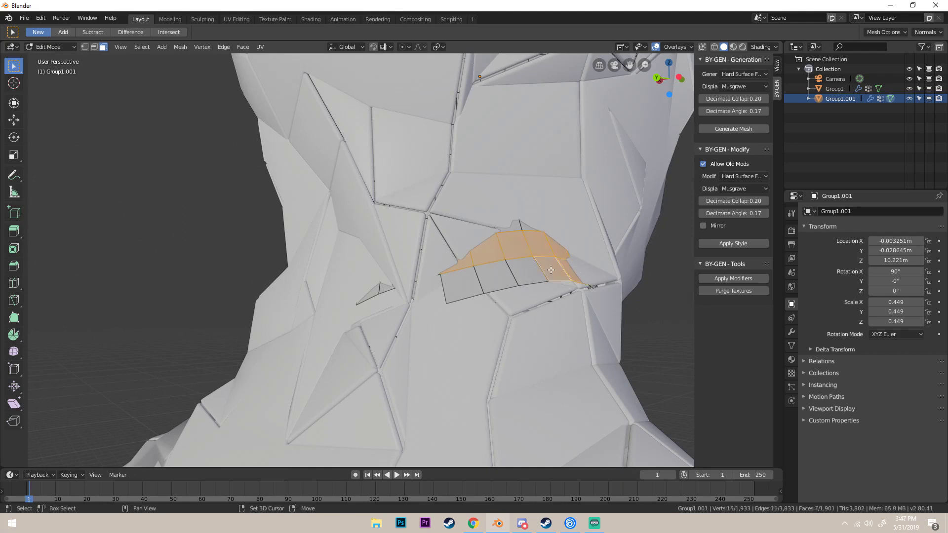
left_click(529, 273, "shift")
left_click(499, 278, "shift")
left_click(465, 286, "shift")
left_click(367, 291, "shift")
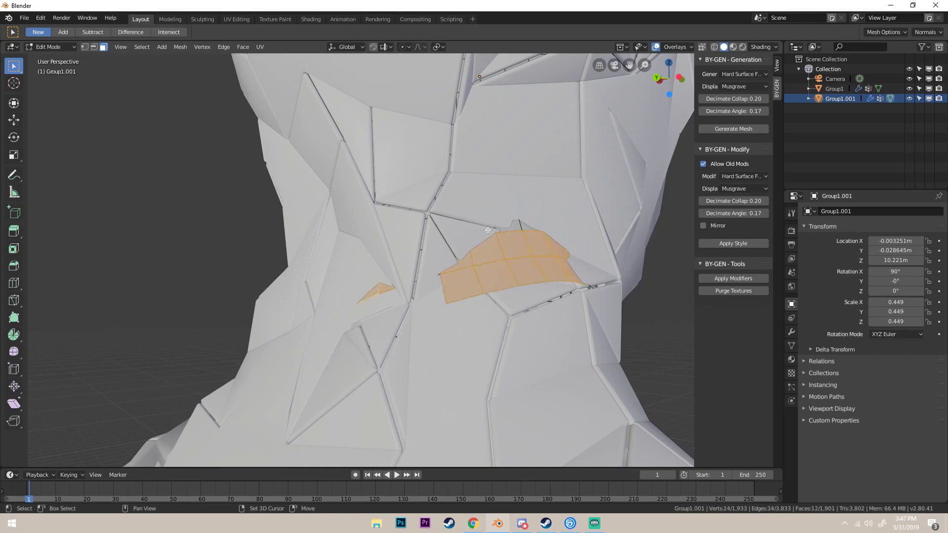
key("x")
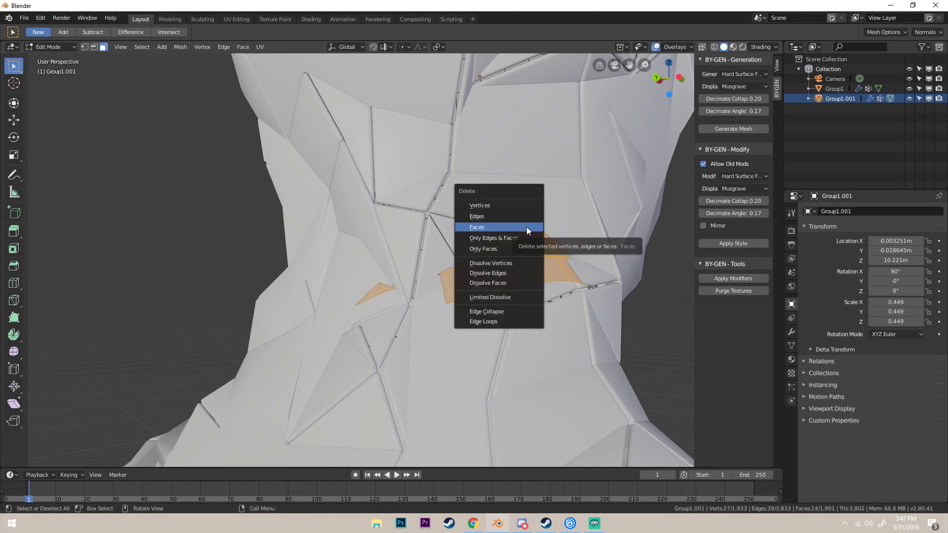
left_click(527, 227)
Return to Object Mode and scale the inner head to about 0.446 so it stays inside the fractured bust
middle_click_drag(527, 226, 306, 313)
scroll(449, 229, "down", 8)
key("Tab")
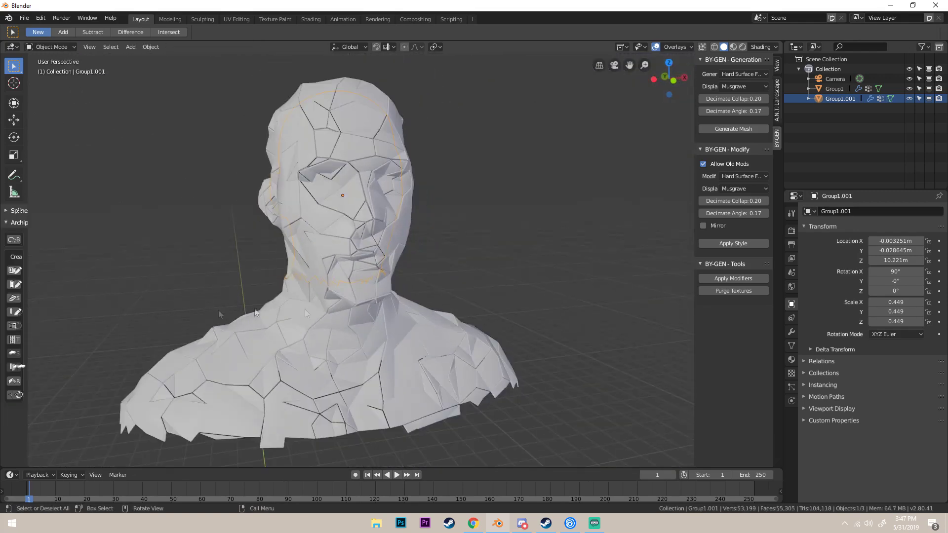
middle_click_drag(345, 205, 307, 217)
key("s")
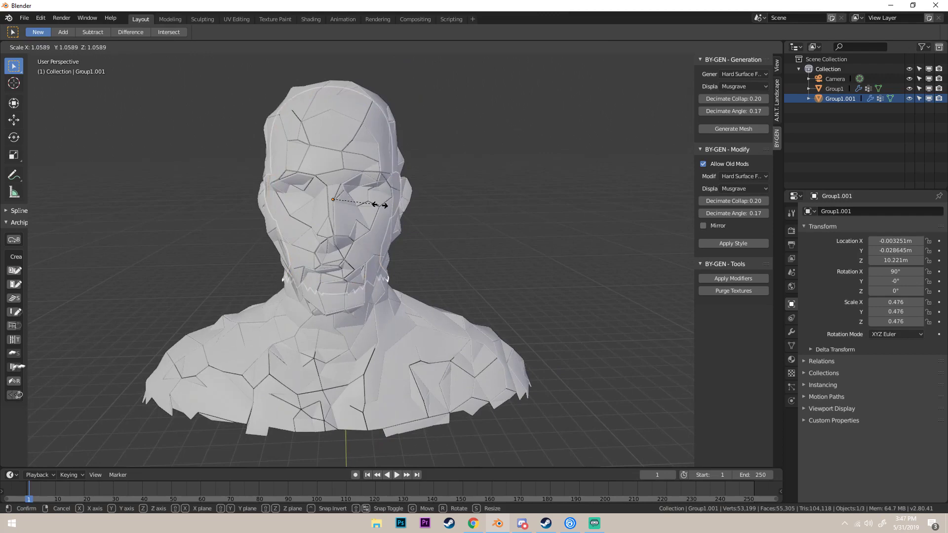
left_click(369, 204)
middle_click_drag(369, 204, 414, 200)
scroll(316, 218, "down", 4)
scroll(372, 199, "up", 5)
scroll(414, 201, "down", 4)
Select the fractured bust to check it from another angle, and select the inner head again
left_click(834, 89)
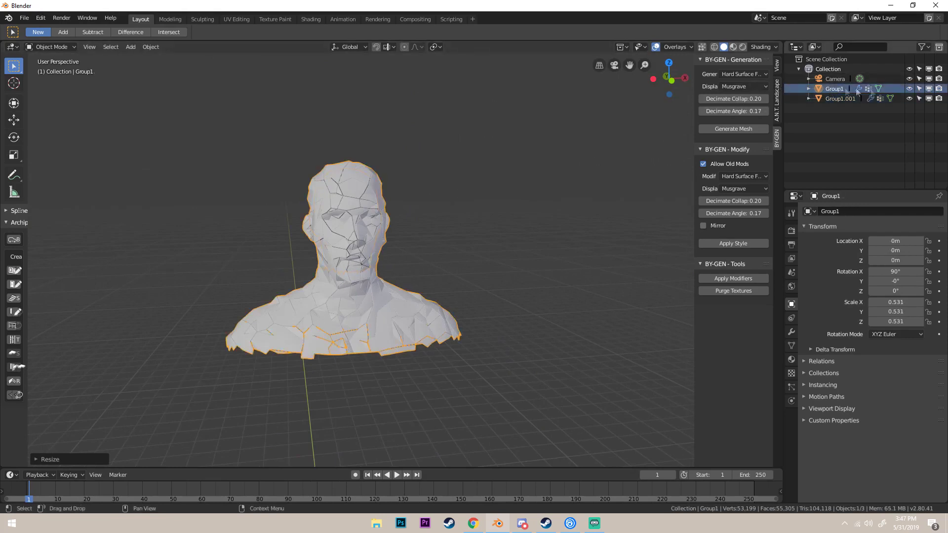
middle_click_drag(517, 143, 560, 158)
left_click(849, 99)
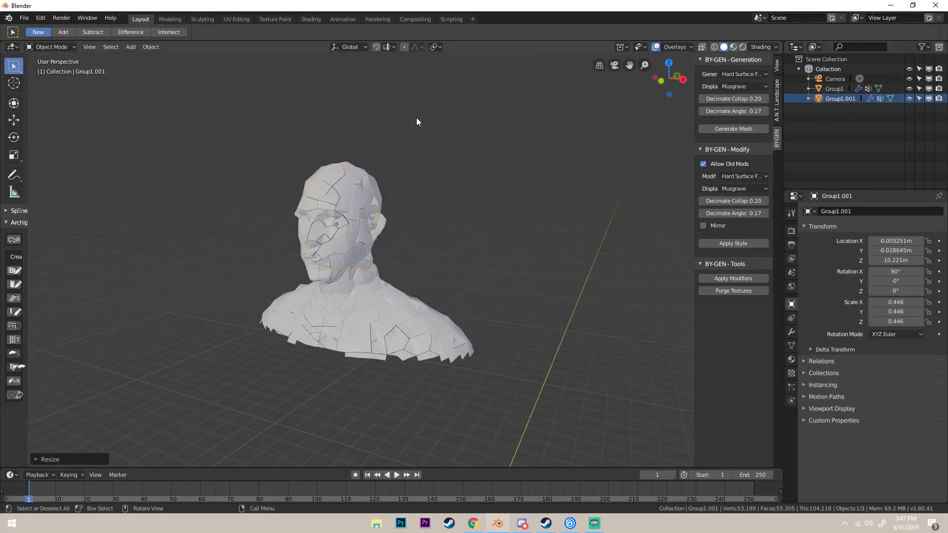
scroll(422, 174, "up", 4)
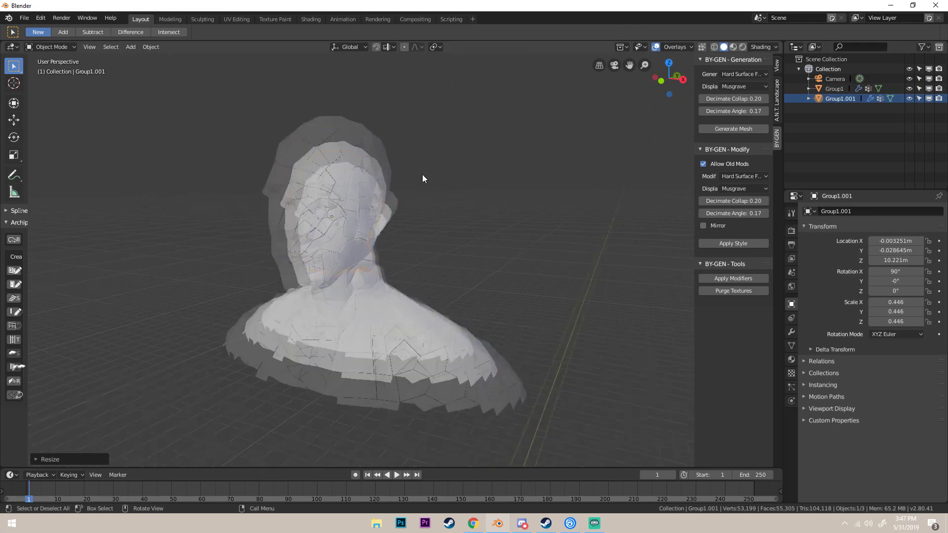
middle_click_drag(422, 174, 471, 174)
scroll(466, 173, "down", 6)
scroll(464, 174, "up", 2)
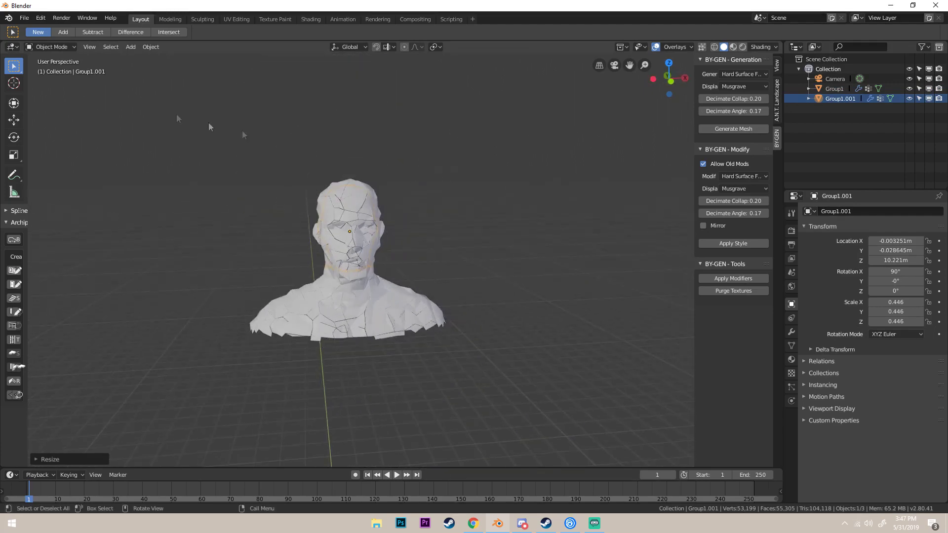
scroll(388, 164, "up", 6)
scroll(369, 150, "down", 8)
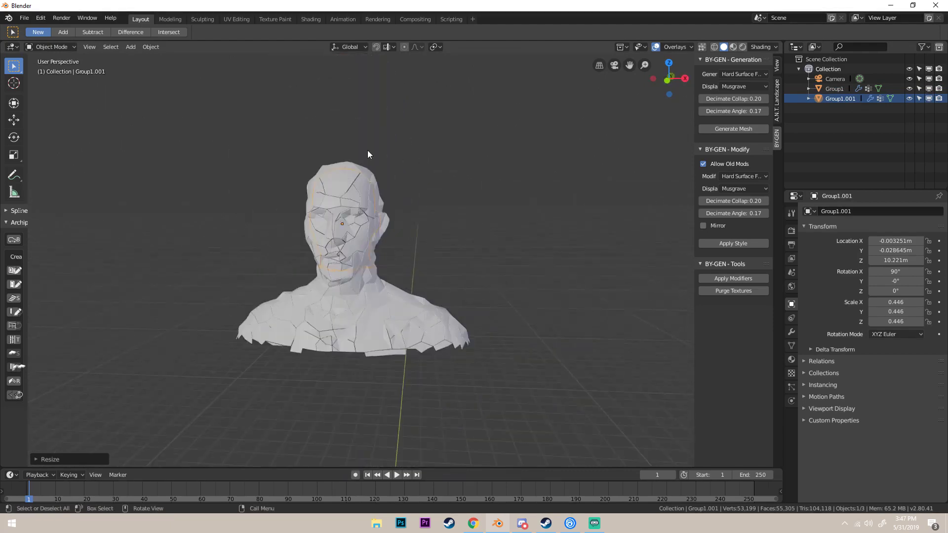
scroll(371, 153, "up", 3)
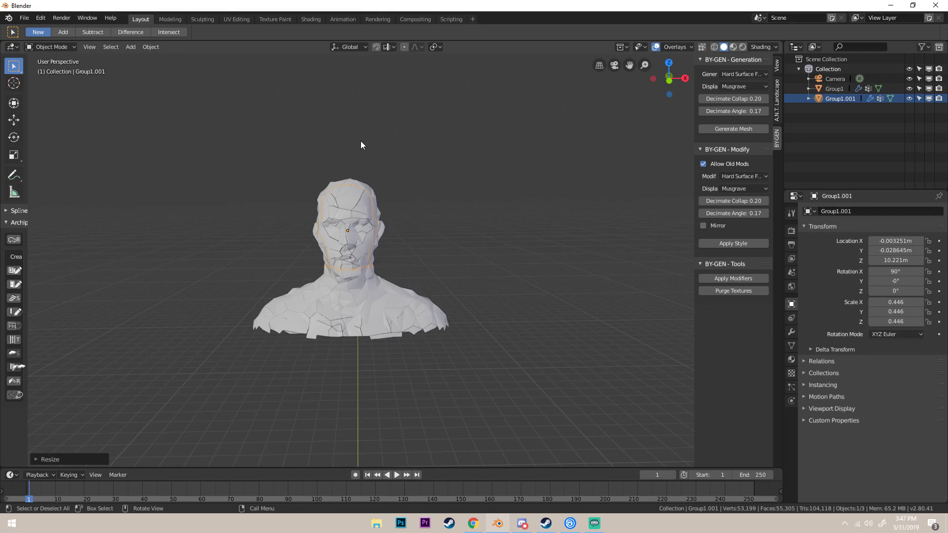
Split the 3D viewport into two side-by-side areas, make the left one a Shader Editor, and collapse its sidebar
left_click_drag(2, 42, 324, 52)
left_click(15, 48)
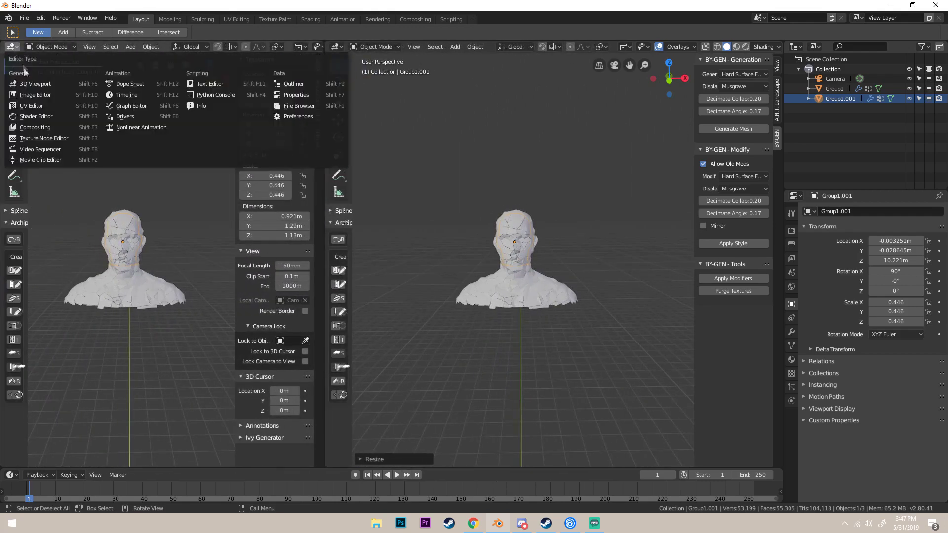
left_click(51, 118)
left_click_drag(234, 83, 324, 101)
scroll(614, 191, "up", 7)
scroll(608, 194, "down", 6)
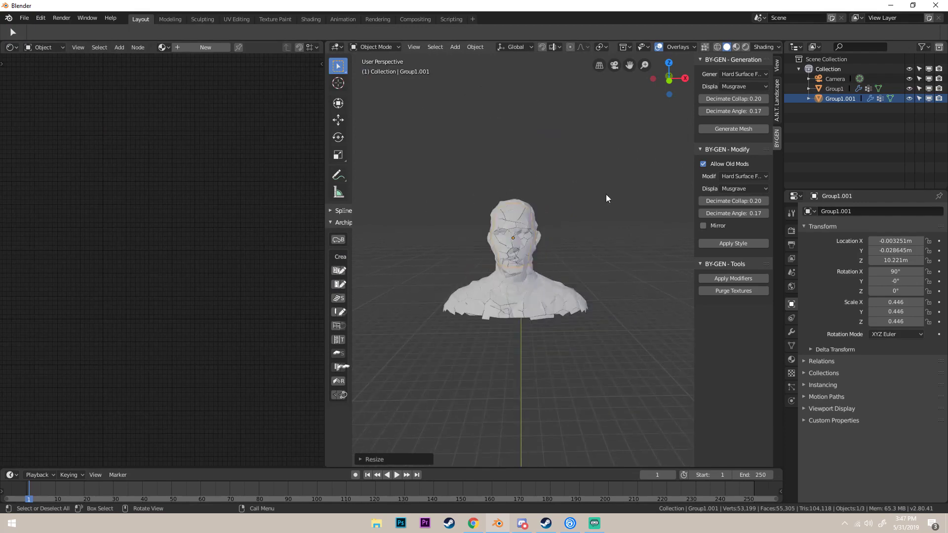
Create a new material on the inner head and delete its Principled BSDF node
left_click(205, 47)
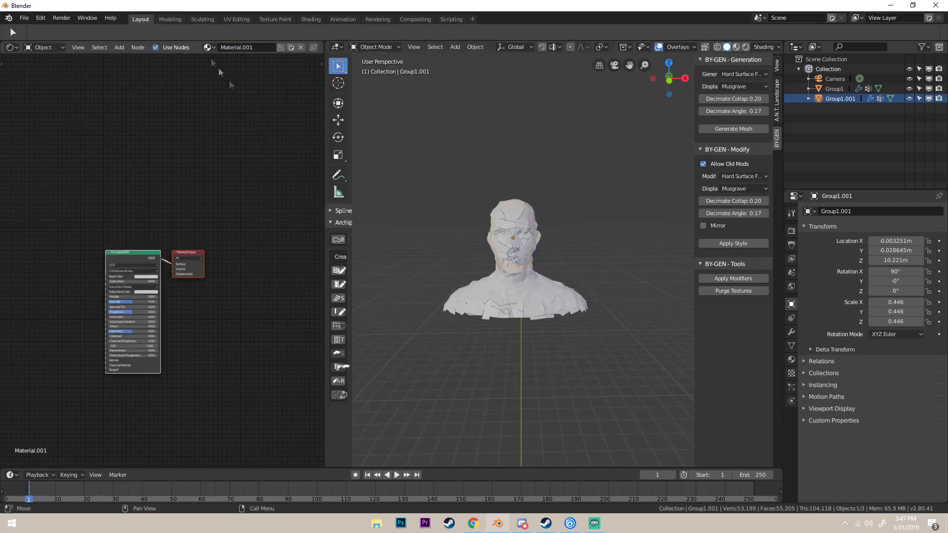
scroll(520, 189, "up", 4)
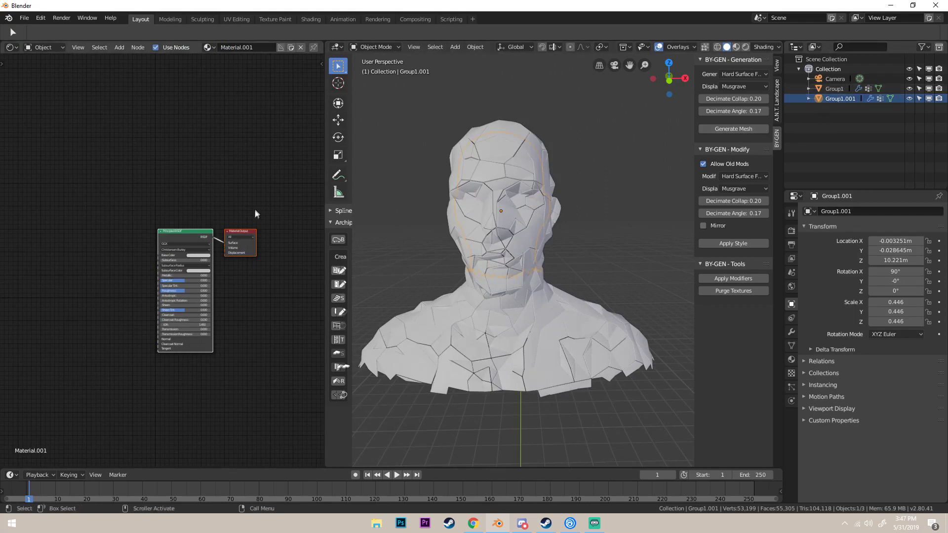
scroll(259, 205, "up", 2)
scroll(262, 195, "up", 2)
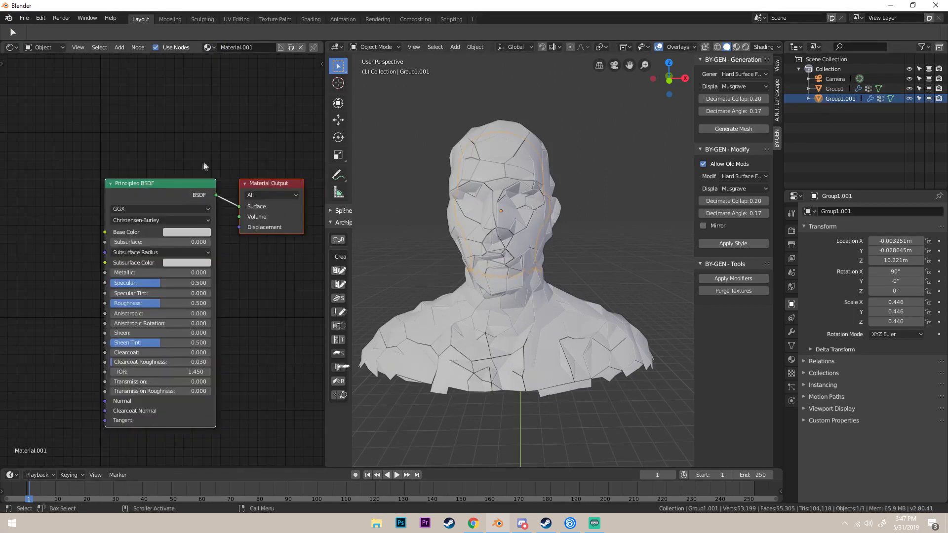
left_click(164, 185)
key("x")
Add an Emission shader node and connect it to the Material Output's Surface input
key("shift+a")
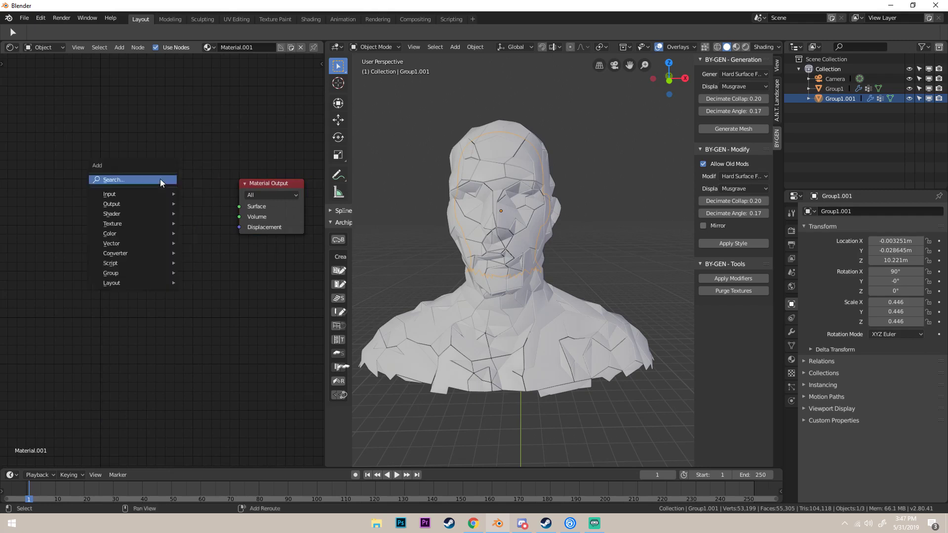
left_click(160, 178)
type("emission")
key("Return")
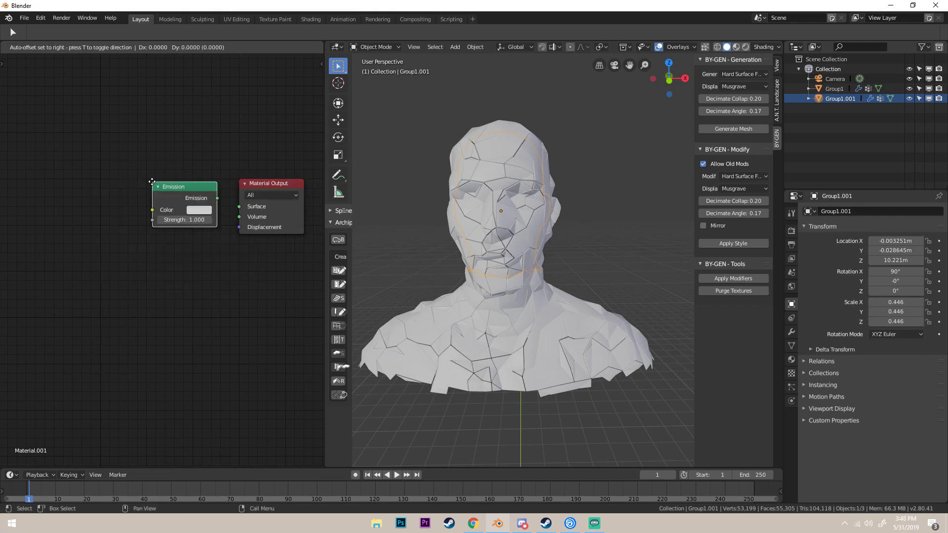
left_click(136, 190)
left_click_drag(203, 207, 239, 206)
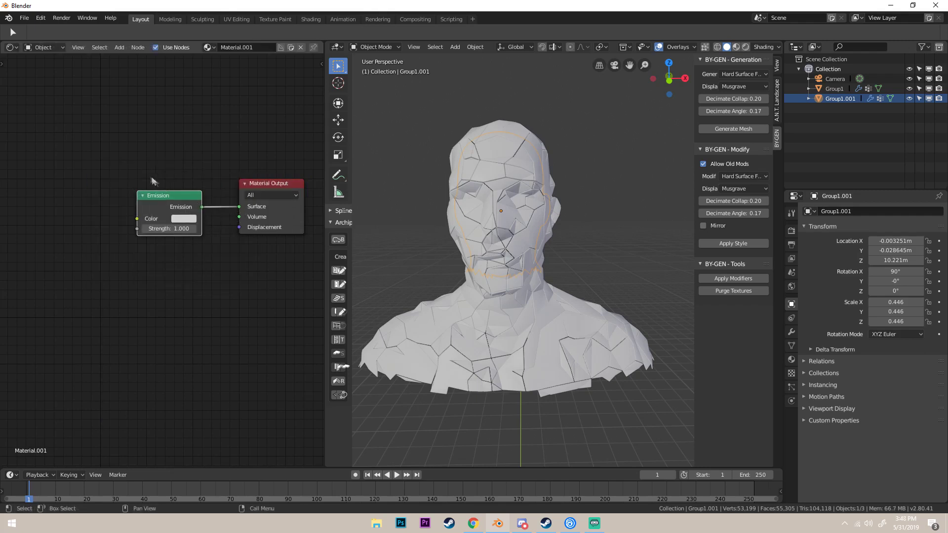
Change the render engine to Cycles and its device to GPU Compute
scroll(153, 181, "down", 2)
left_click(792, 230)
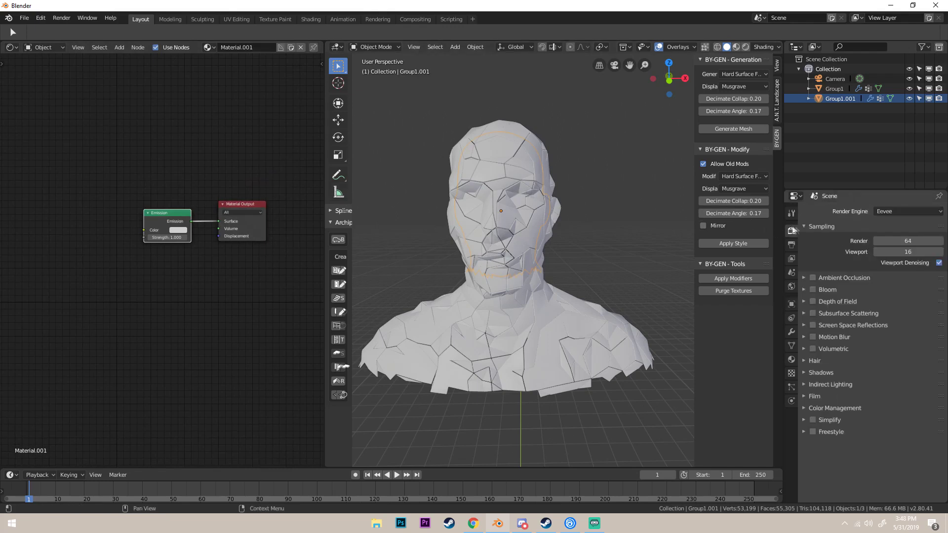
left_click(908, 211)
left_click(890, 182)
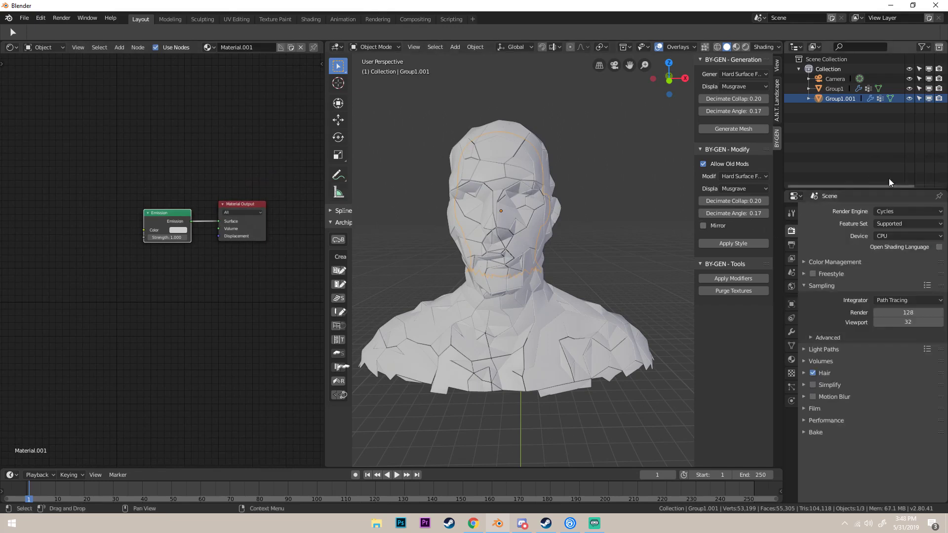
left_click(896, 237)
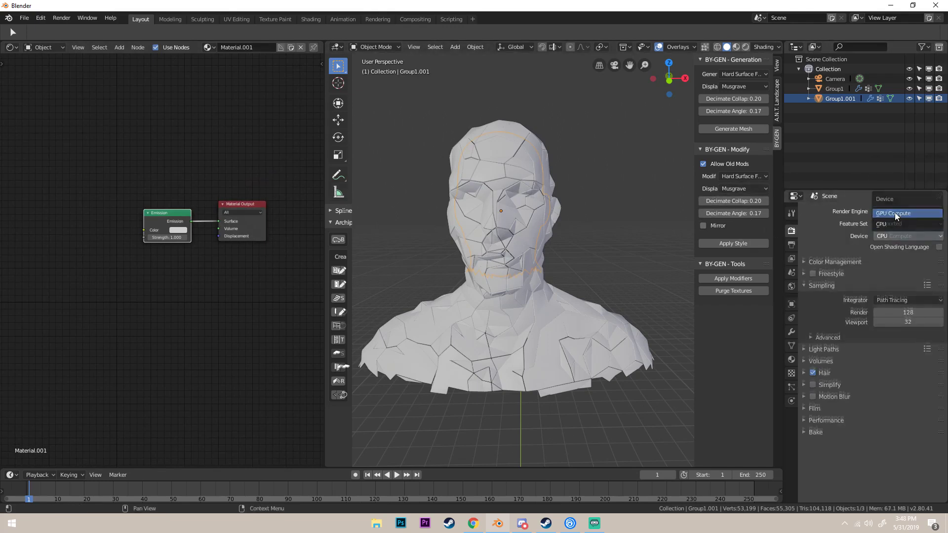
left_click(896, 213)
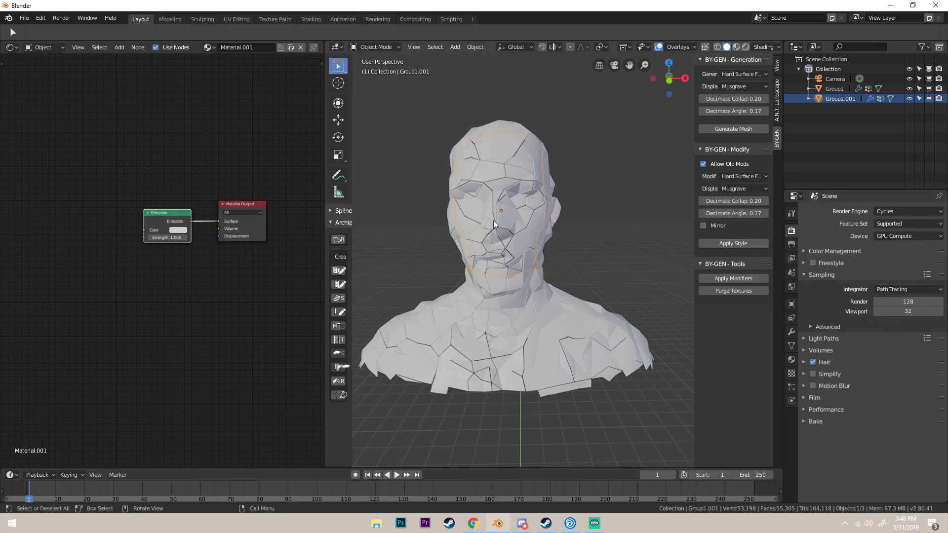
Set the world background color to black and display the 3D viewport in Rendered shading
scroll(457, 185, "down", 3)
key("z")
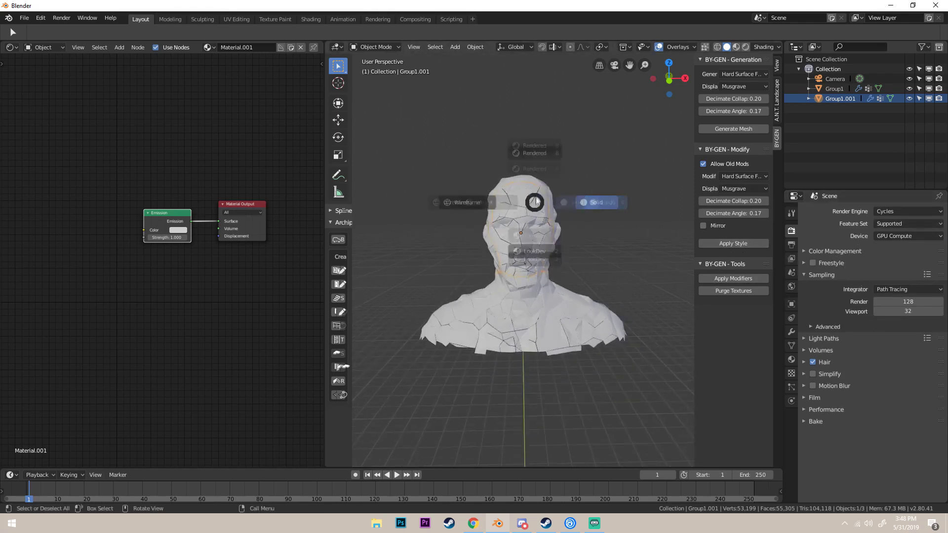
left_click(791, 286)
left_click(819, 262)
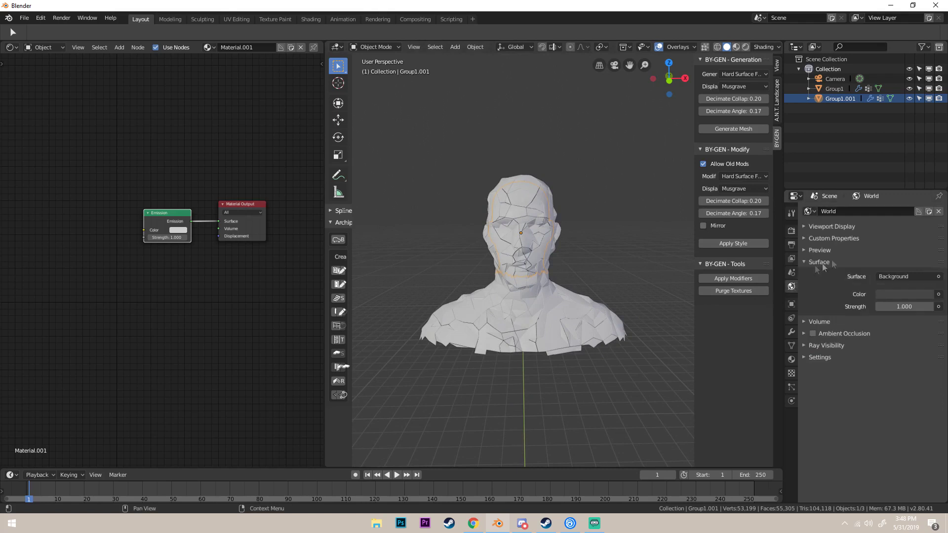
left_click(895, 296)
left_click(901, 295)
left_click_drag(926, 214, 930, 235)
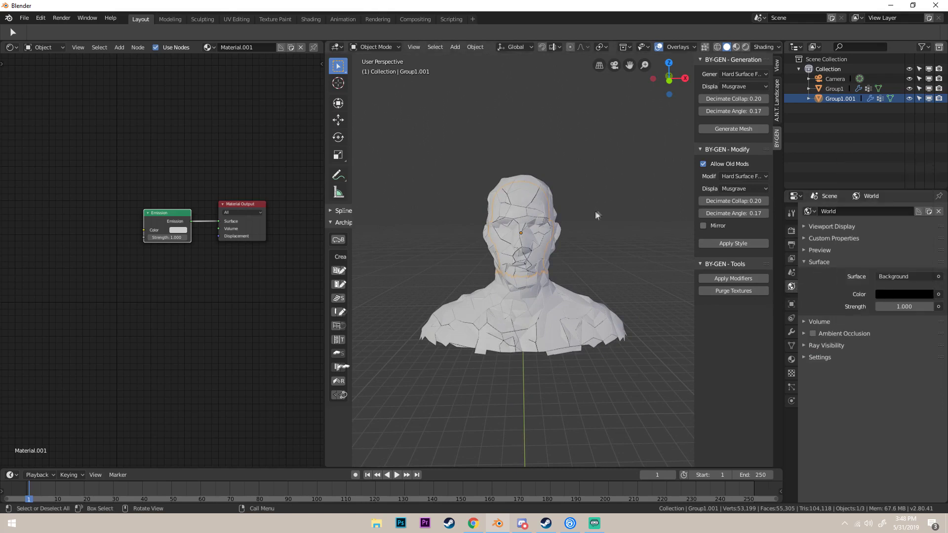
key("z")
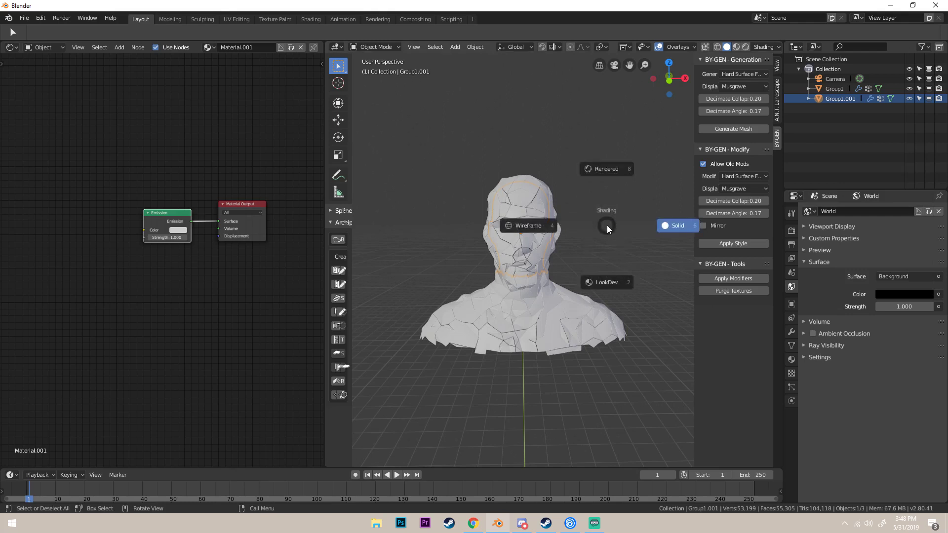
left_click(611, 155)
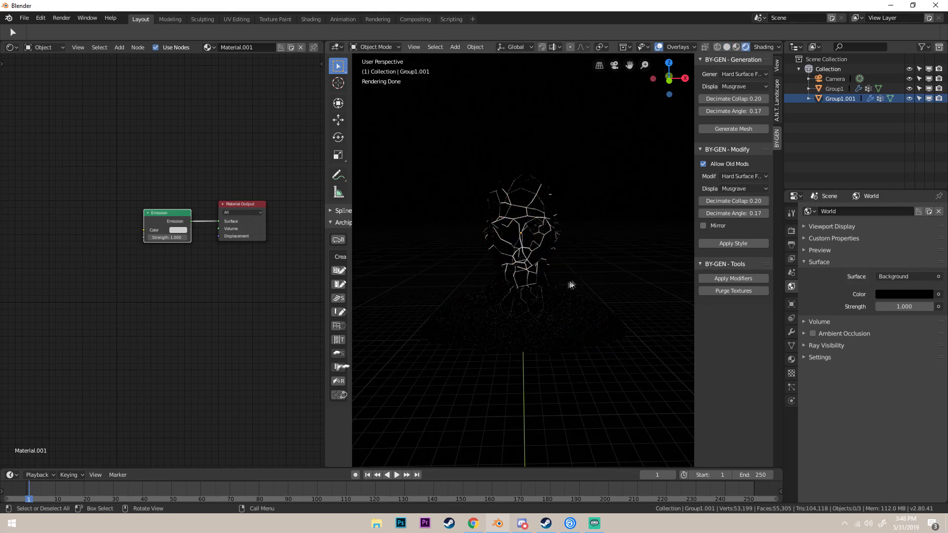
Set the Emission node's strength to 5 and hide the viewport overlays
left_click(168, 236)
type("1.0")
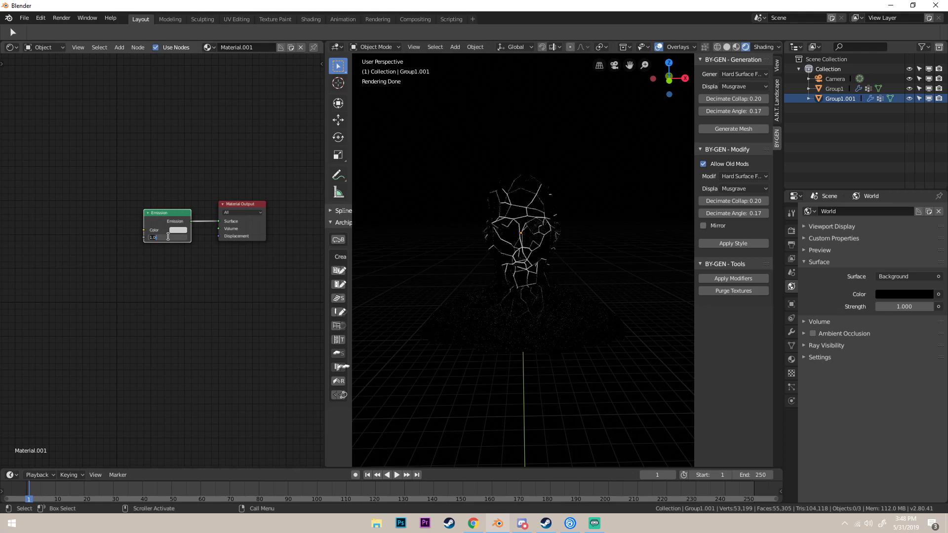
key("Return")
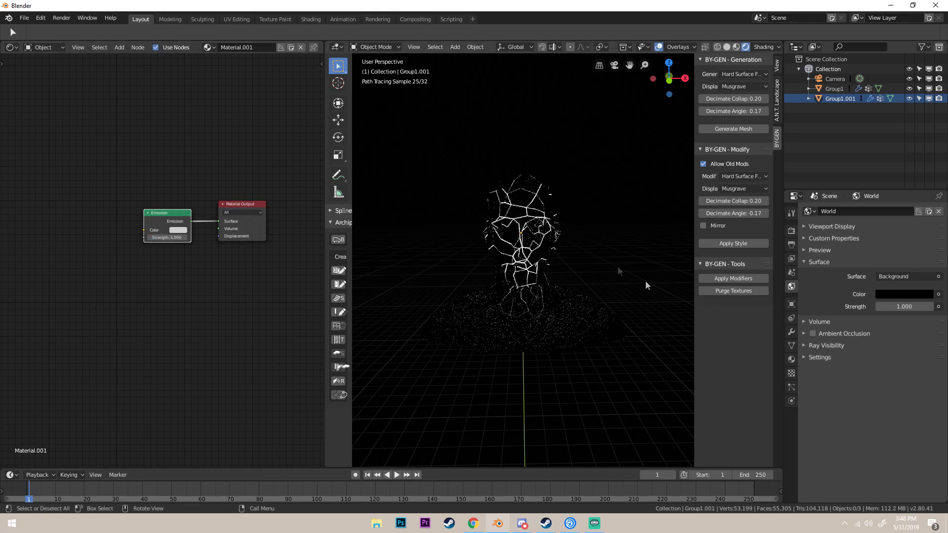
left_click(658, 47)
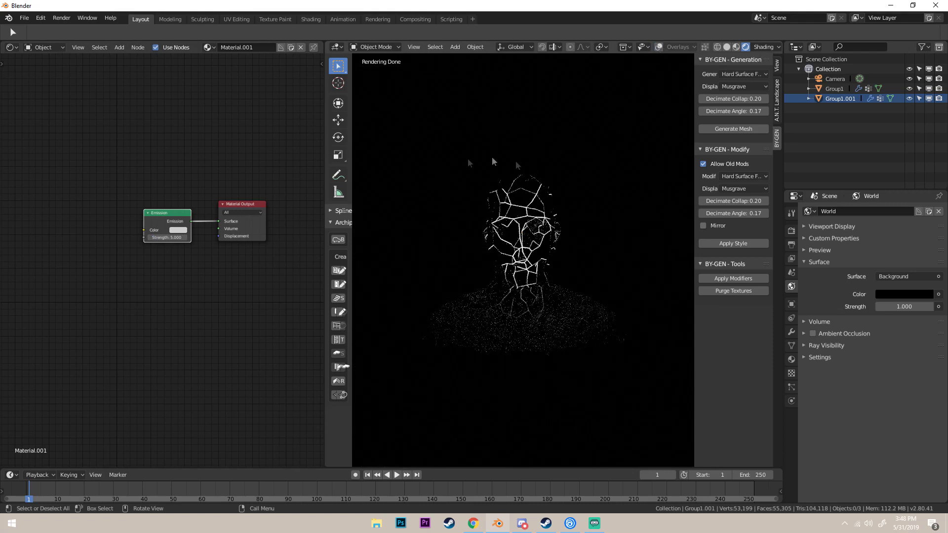
Add a Layer Weight node to the left of the Emission node
middle_click_drag(185, 121, 235, 131)
key("shift+a")
left_click(184, 150)
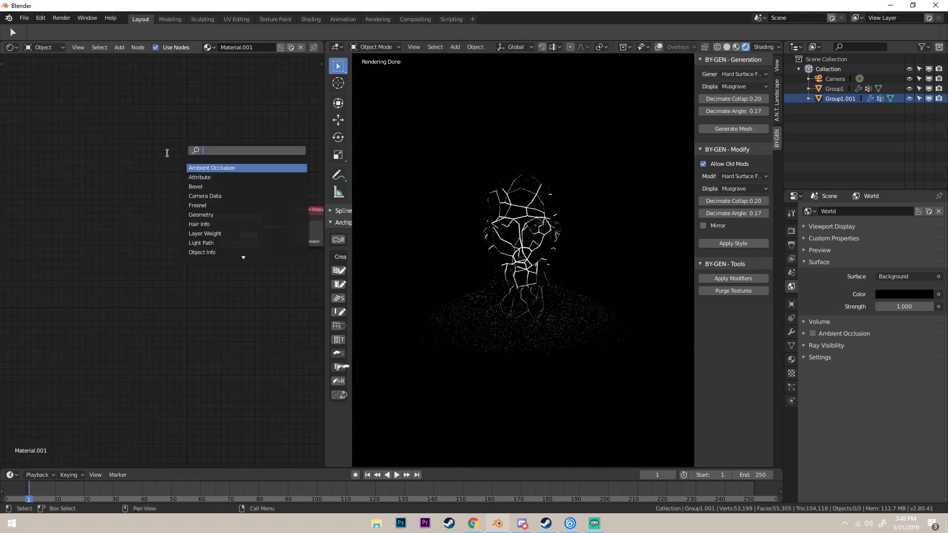
type("lay")
key("Return")
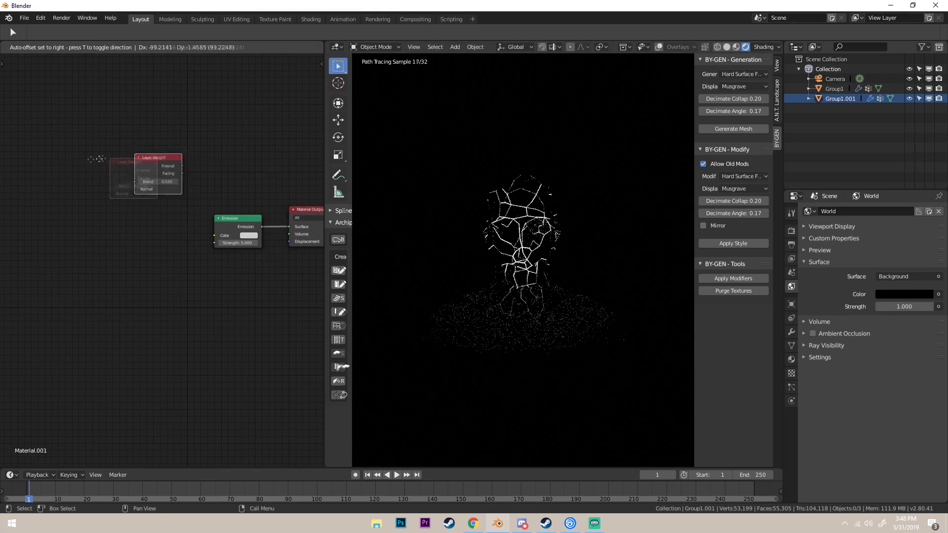
left_click(81, 158)
Add a ColorRamp node between the Layer Weight and Emission nodes
key("shift+a")
left_click(175, 126)
type("col")
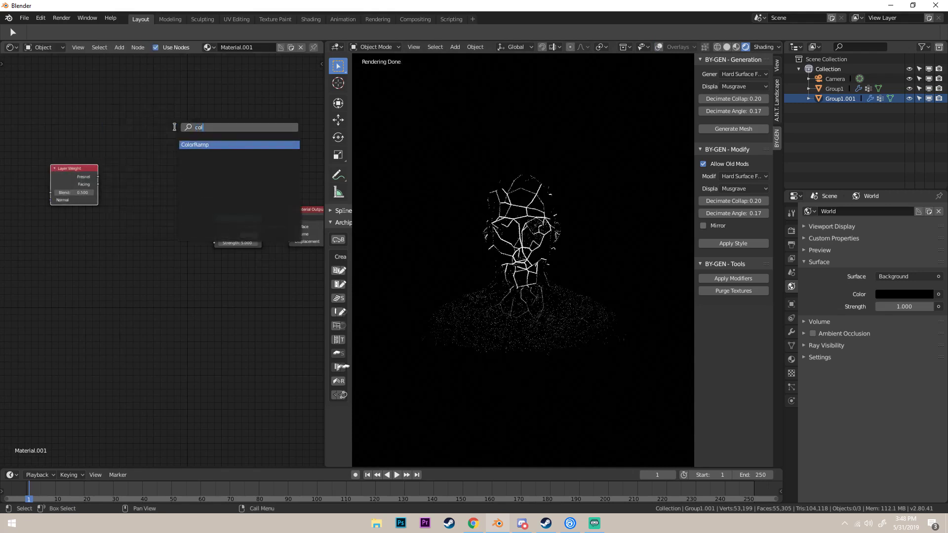
key("Return")
left_click(145, 114)
Add a Hue Saturation Value node to the right of the ColorRamp
key("shift+a")
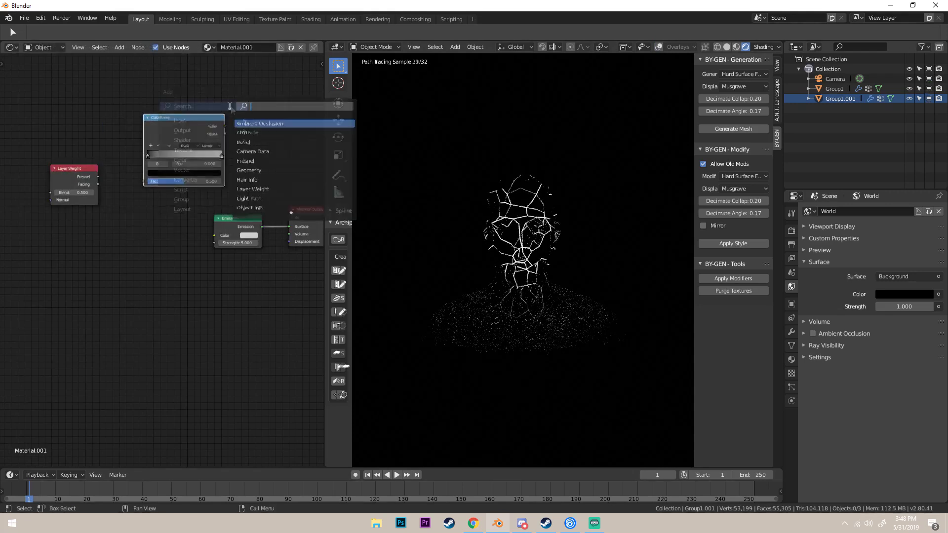
left_click(215, 106)
type("hue")
key("Return")
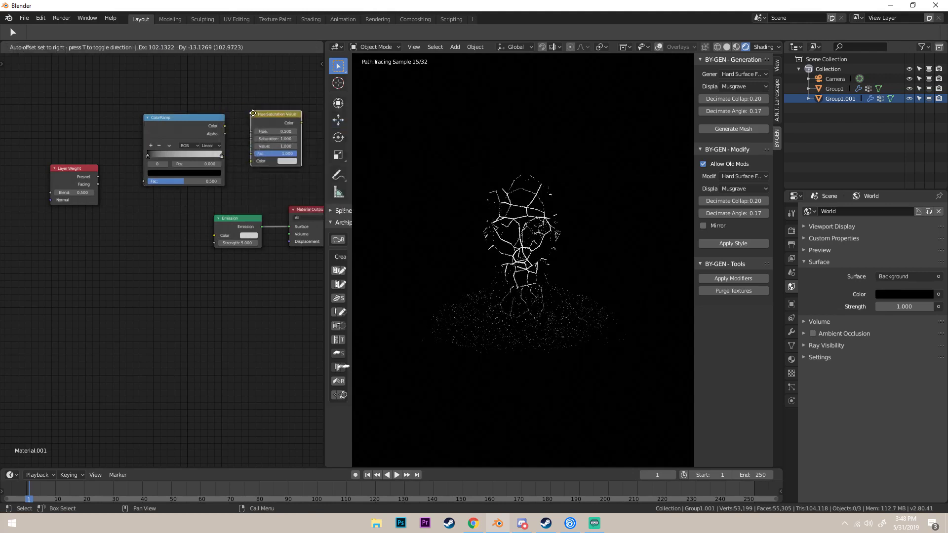
left_click(262, 118)
Connect the Layer Weight's Facing output to the ColorRamp's Fac input and move the ColorRamp closer to it
middle_click_drag(226, 111, 294, 124)
mouse_move(136, 185)
left_mouse_down()
mouse_move(94, 174)
mouse_move(140, 189)
left_mouse_up()
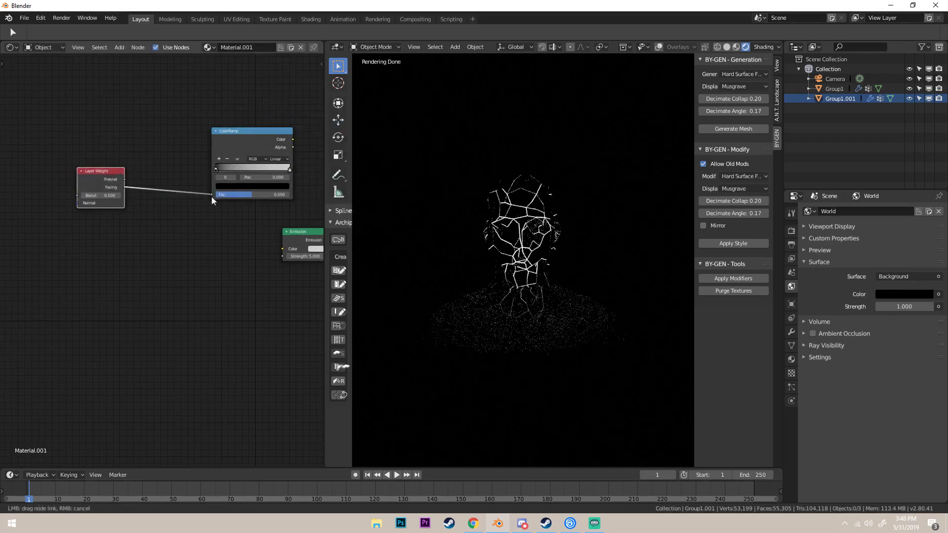
left_click_drag(211, 196, 212, 197)
left_click_drag(244, 129, 192, 142)
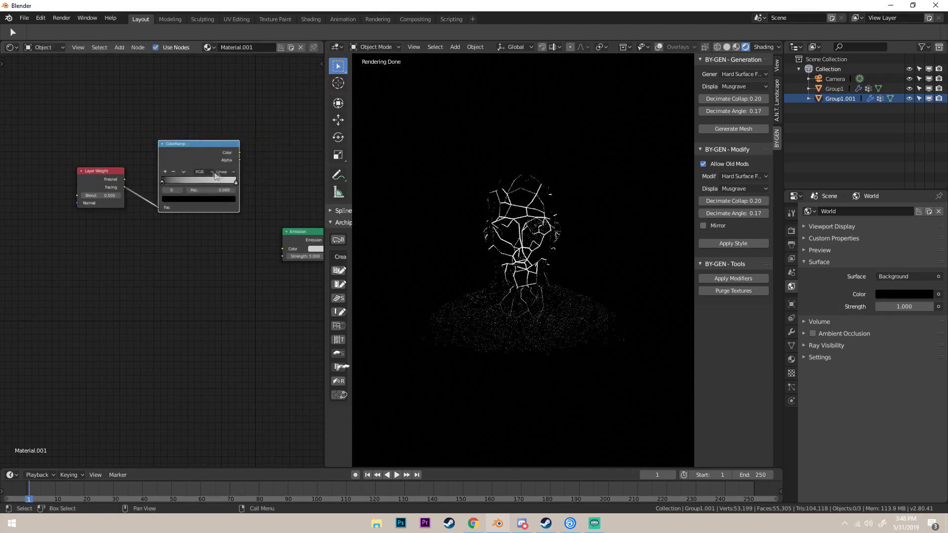
Set the ColorRamp's color mode to HSL and its interpolation to Far
scroll(216, 176, "up", 3)
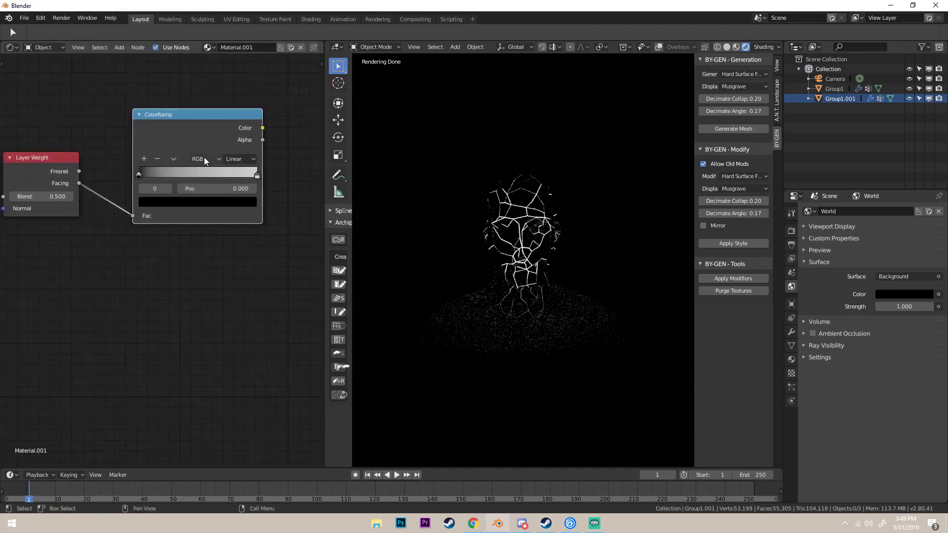
left_click(204, 158)
left_click(204, 122)
left_click(239, 158)
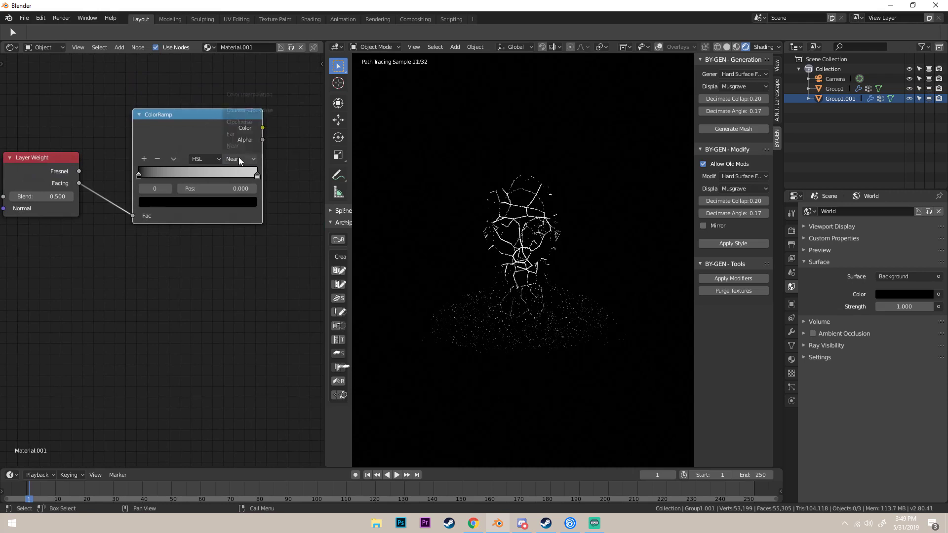
left_click(235, 132)
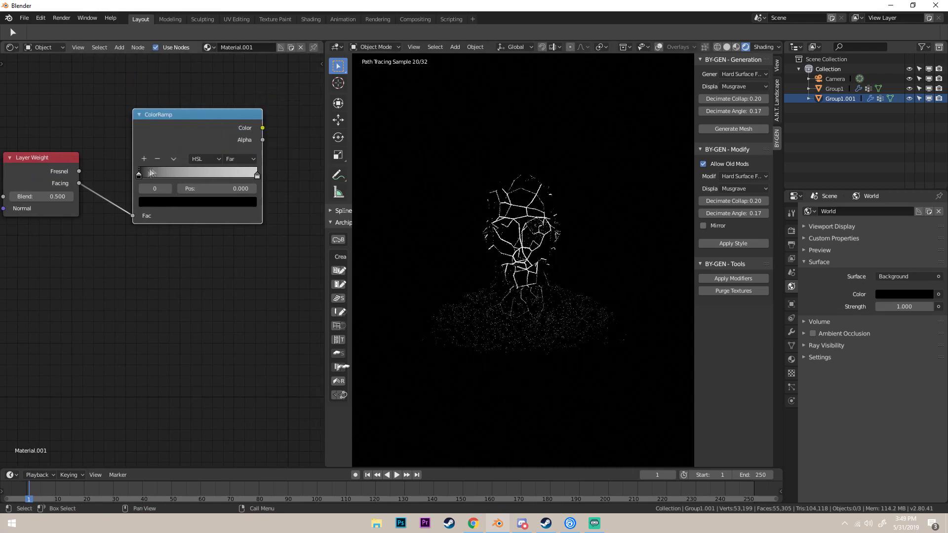
Change the ColorRamp's first color stop from black to a bright magenta
left_click(140, 178)
left_click(153, 202)
left_click_drag(232, 100, 232, 34)
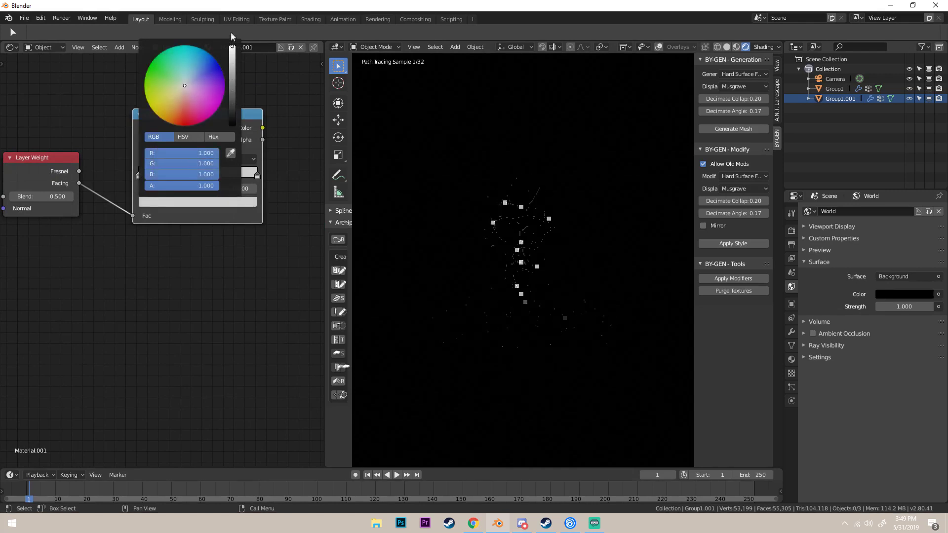
left_click(217, 105)
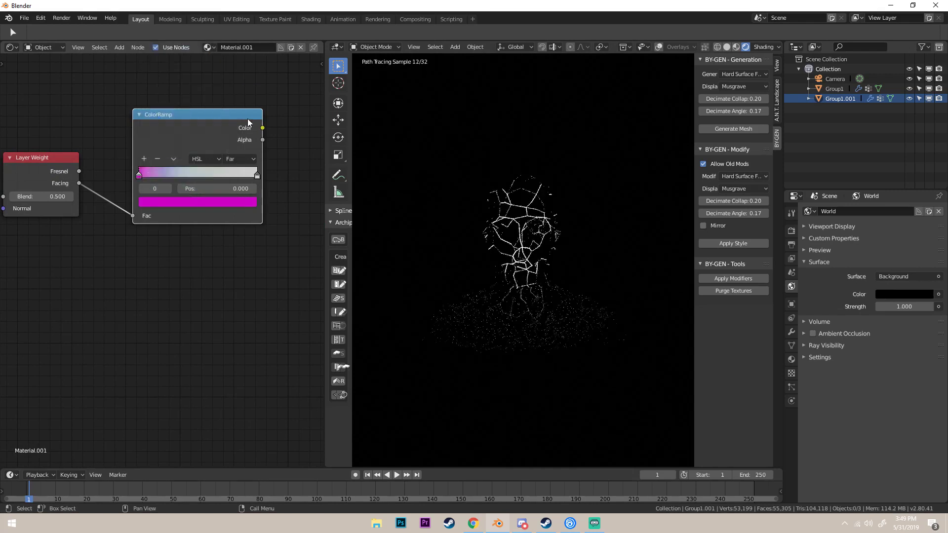
Change the ColorRamp's last color stop, at position 1.000, to magenta (R 1.000, G 0.000, B 0.630)
left_click(256, 176)
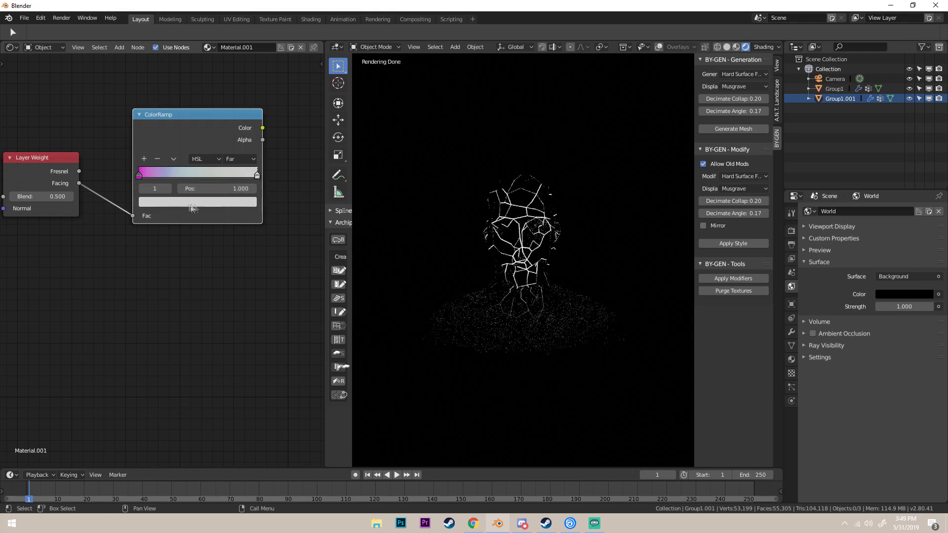
left_click(230, 202)
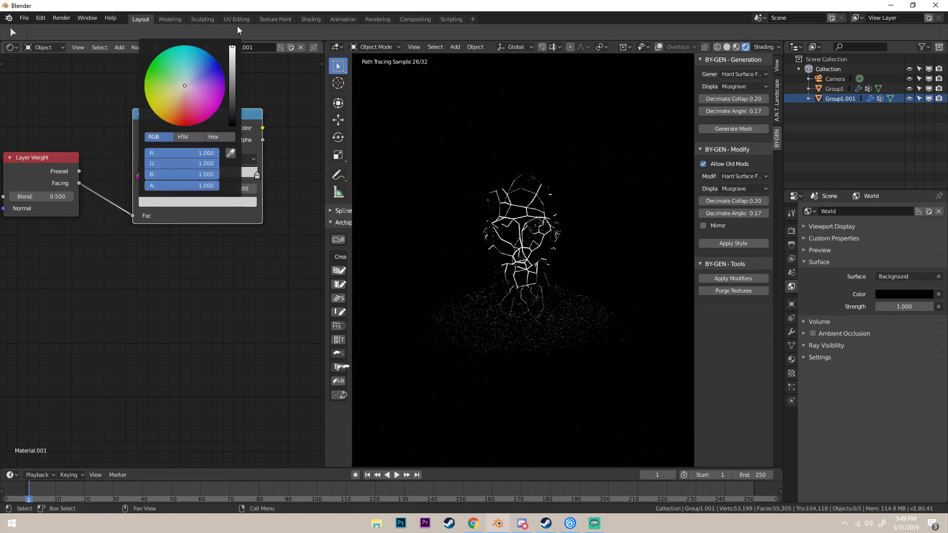
left_click(212, 110)
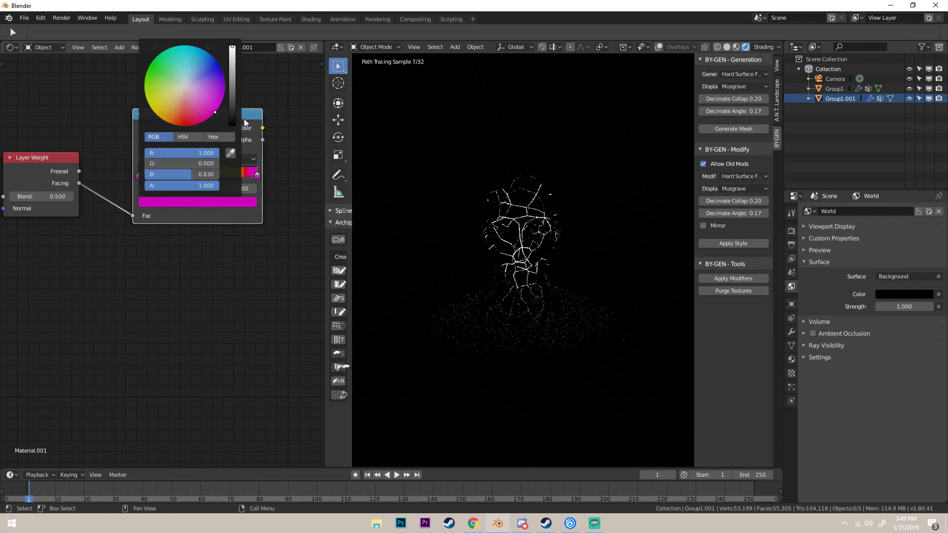
Move the Hue Saturation Value node beside the ColorRamp and connect the ColorRamp's Color output to its Color input
middle_click_drag(278, 169, 139, 151)
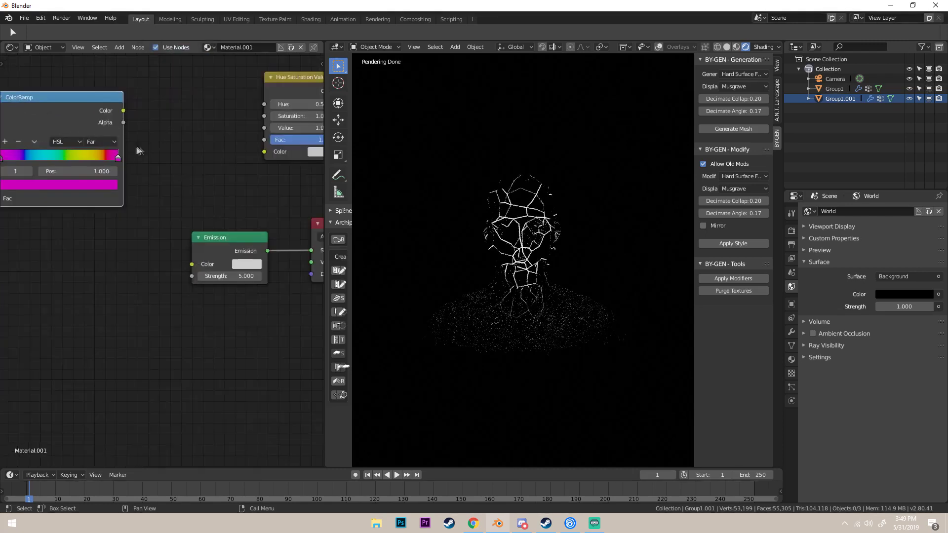
scroll(158, 146, "down", 3)
left_click_drag(131, 142, 243, 174)
left_click_drag(281, 124, 185, 147)
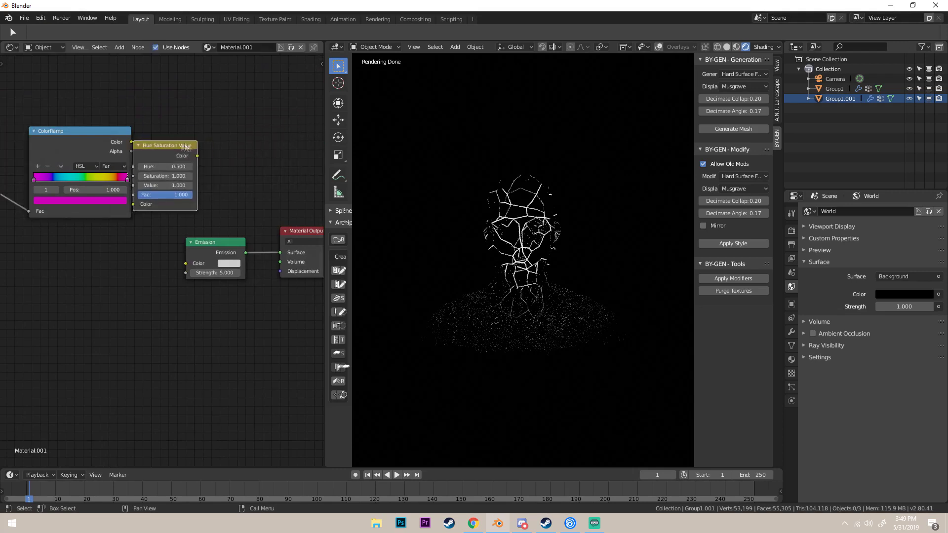
scroll(163, 142, "down", 3)
middle_click_drag(206, 142, 243, 142)
left_click_drag(149, 166, 125, 159)
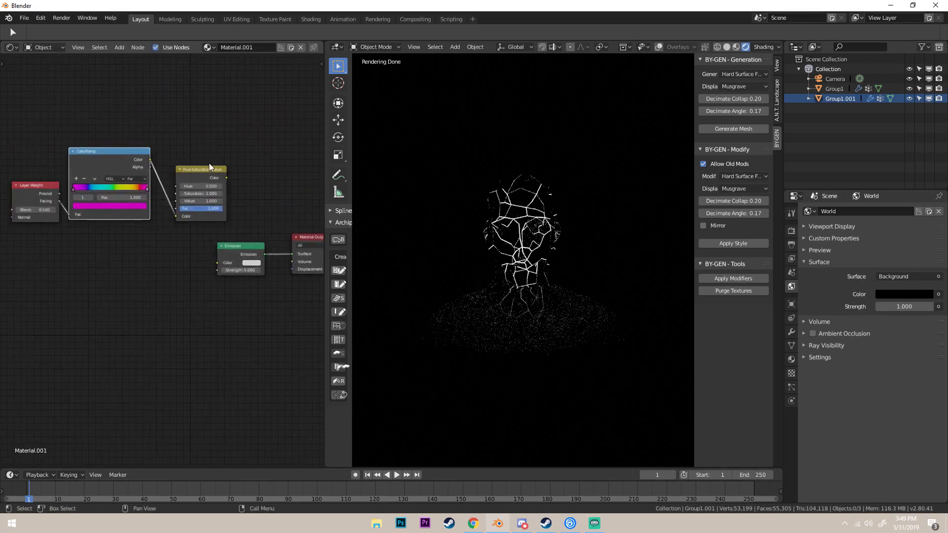
Connect the Hue Saturation Value node's Color output to the Emission node's Color input
left_click_drag(201, 169, 217, 263)
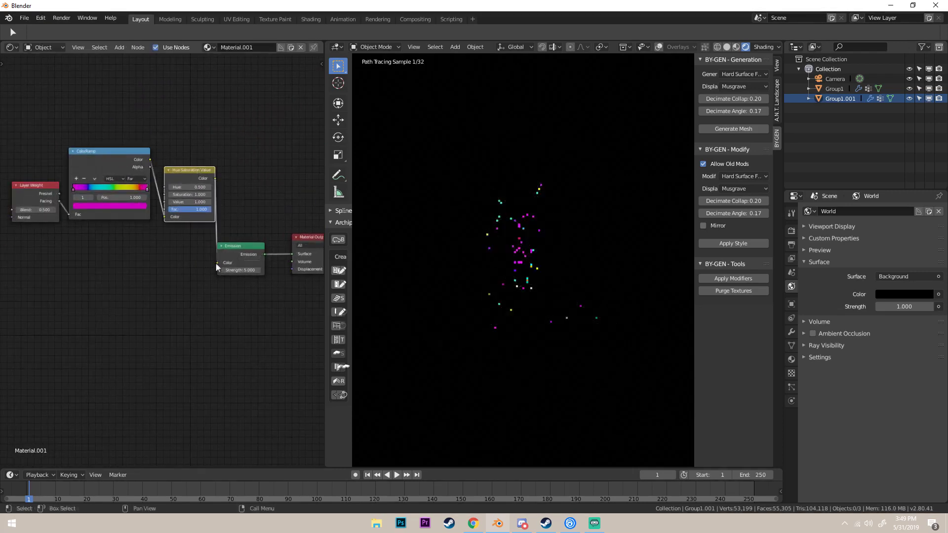
scroll(528, 220, "up", 4)
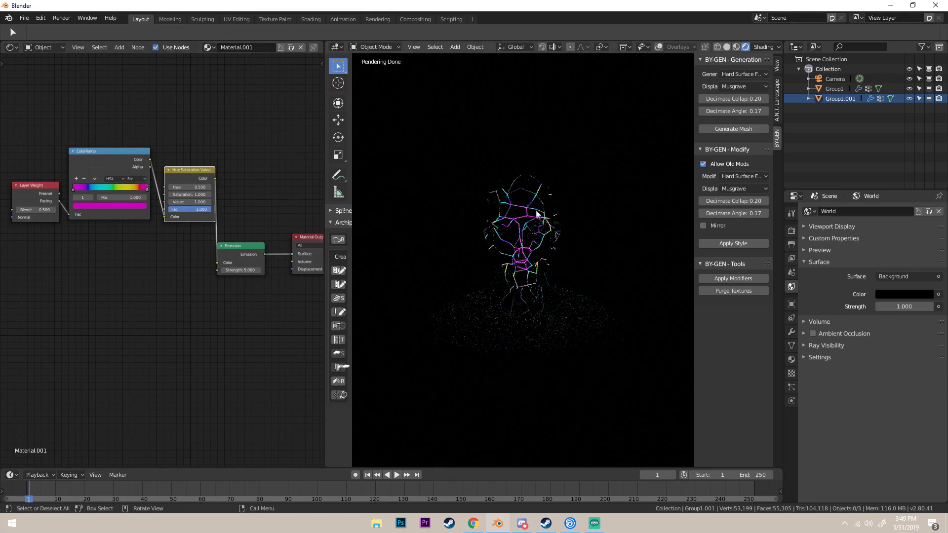
scroll(553, 202, "down", 4)
middle_click_drag(148, 145, 125, 126)
middle_click_drag(128, 183, 222, 177)
scroll(189, 184, "up", 4)
middle_click_drag(179, 115, 201, 170)
scroll(270, 134, "down", 2)
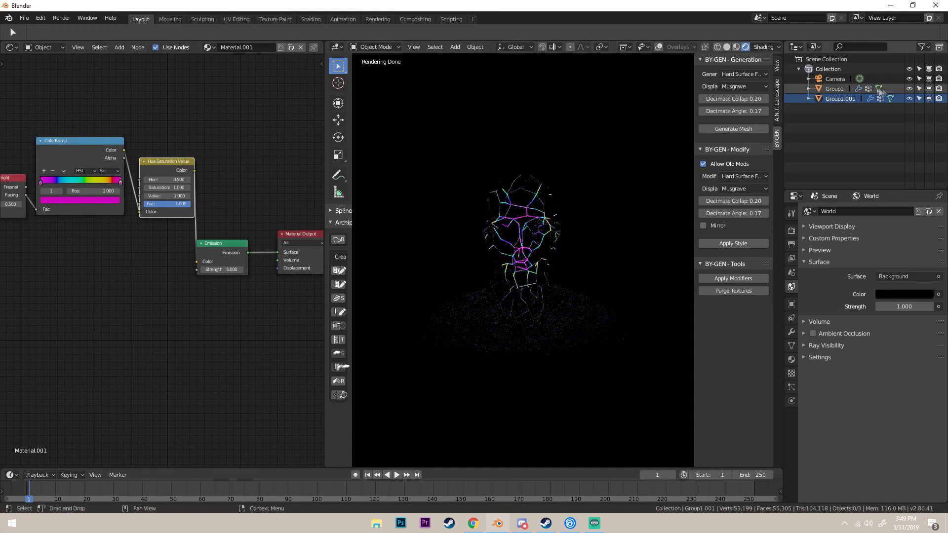
Compare the glow by hiding and reshowing the outer bust Group1, and by unplugging and reconnecting the Emission color
left_click(908, 90)
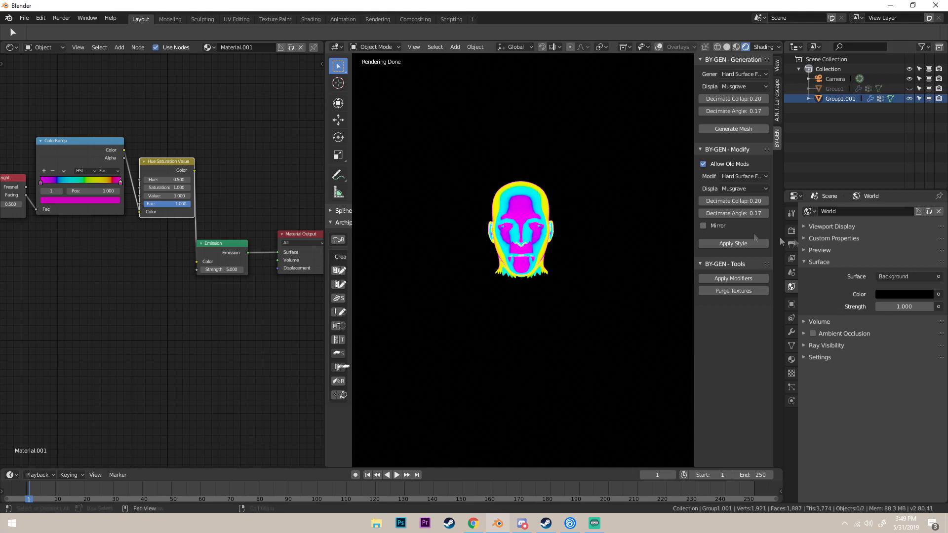
left_click(910, 88)
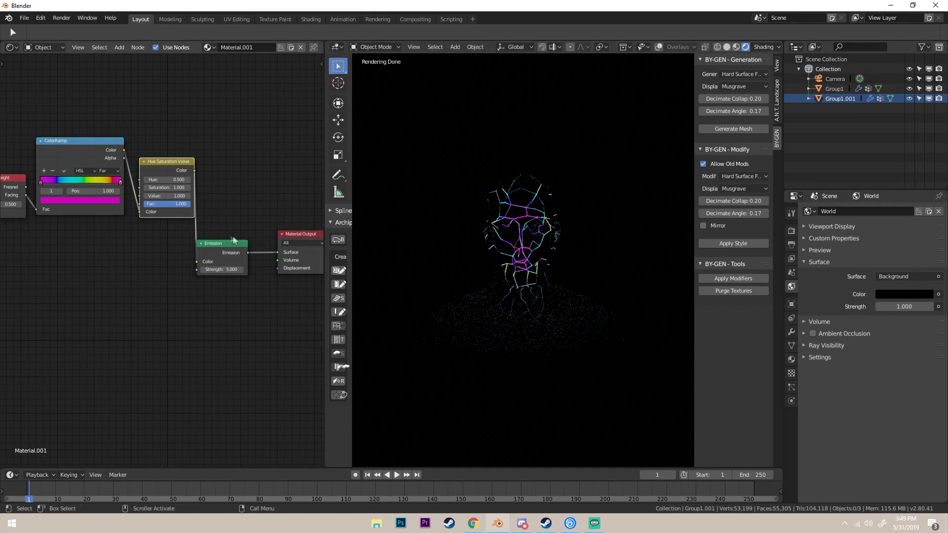
left_click_drag(197, 262, 222, 213)
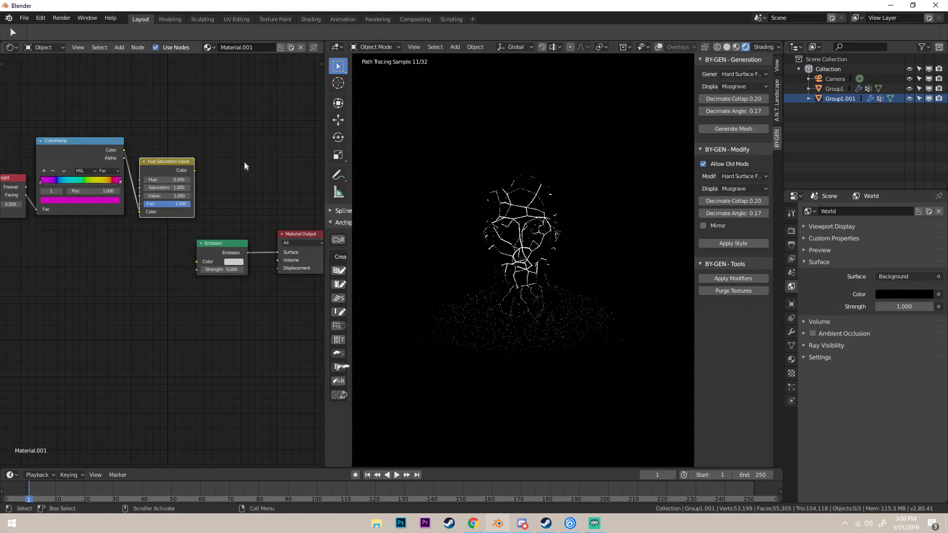
left_click_drag(195, 170, 197, 262)
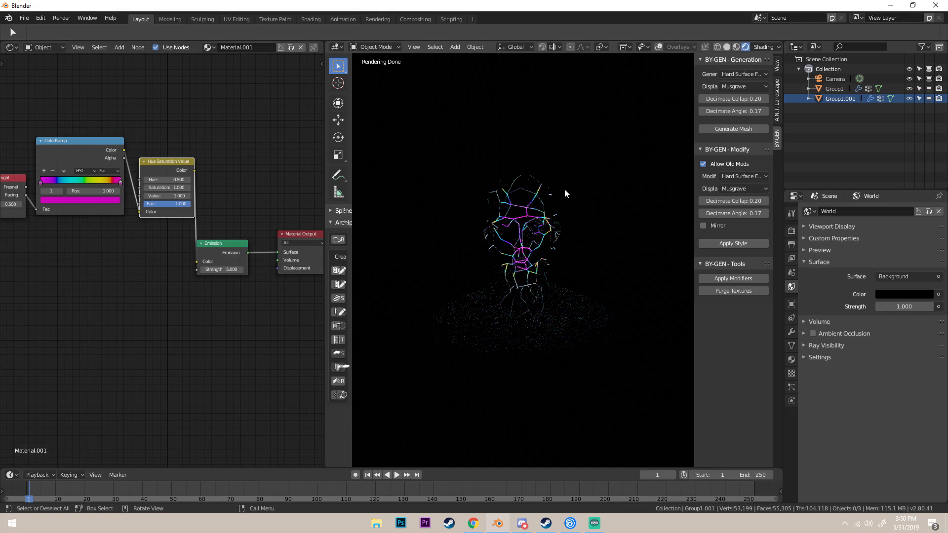
Switch the widened 3D viewport to solid shading and add a plane to the scene
key("z")
left_click(614, 196)
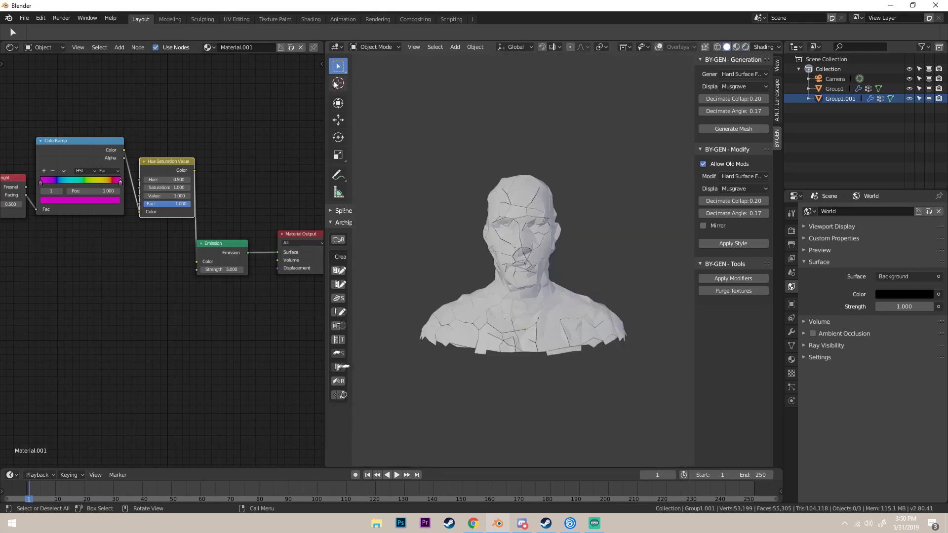
left_click_drag(325, 78, 238, 79)
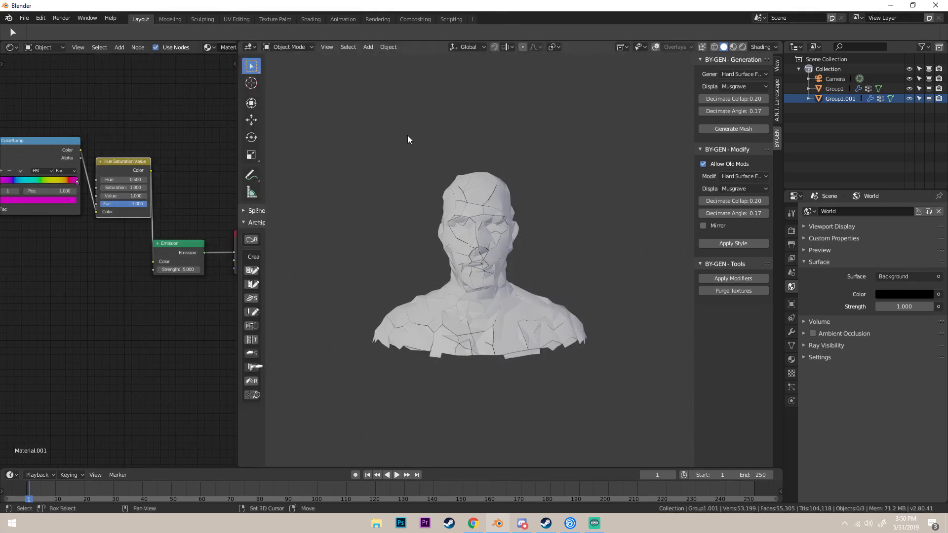
key("shift+a")
mouse_move(408, 134)
left_click(481, 134)
middle_click_drag(592, 154, 490, 182)
scroll(490, 183, "down", 7)
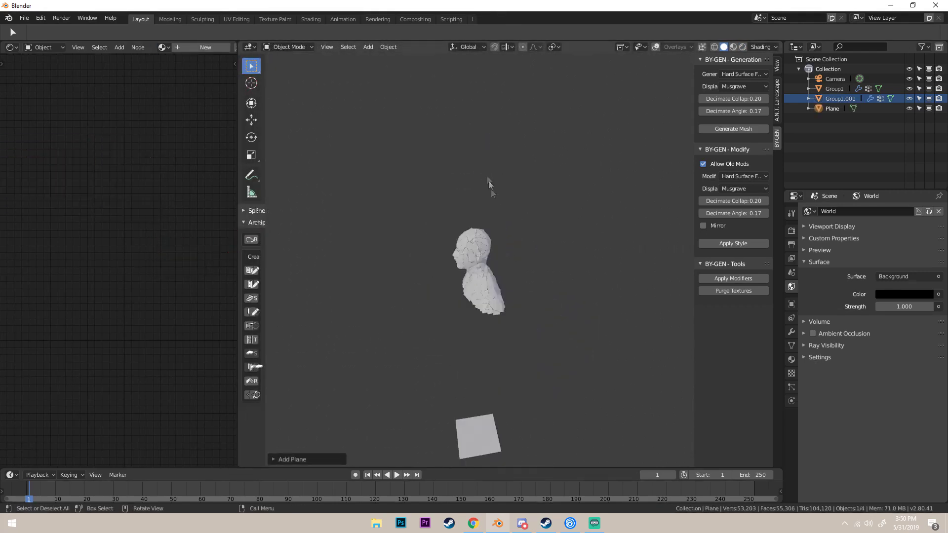
Turn the viewport overlays on, raise the plane vertically to just below the bust, and scale it up into a large floor
left_click(657, 47)
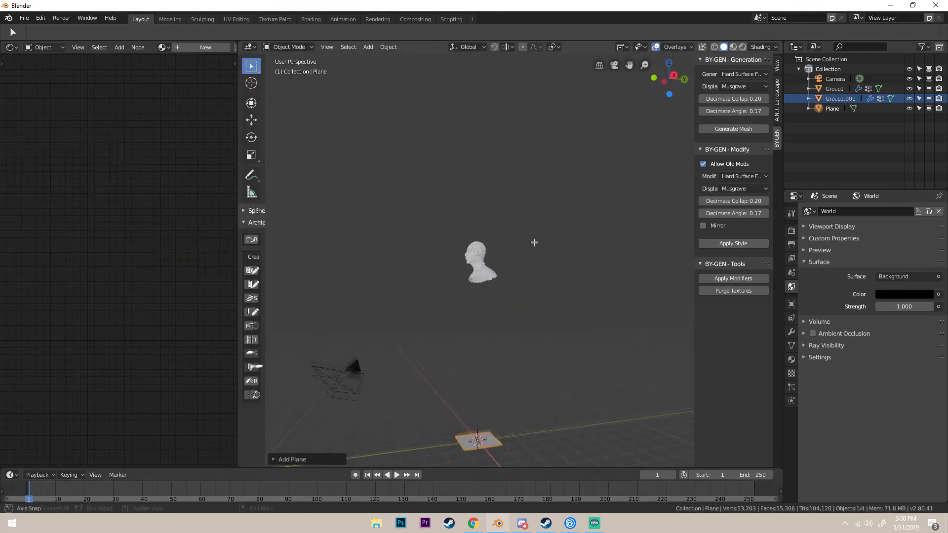
key("g")
key("z")
left_click(556, 89)
middle_click_drag(555, 99, 589, 224)
key("s")
left_click(628, 306)
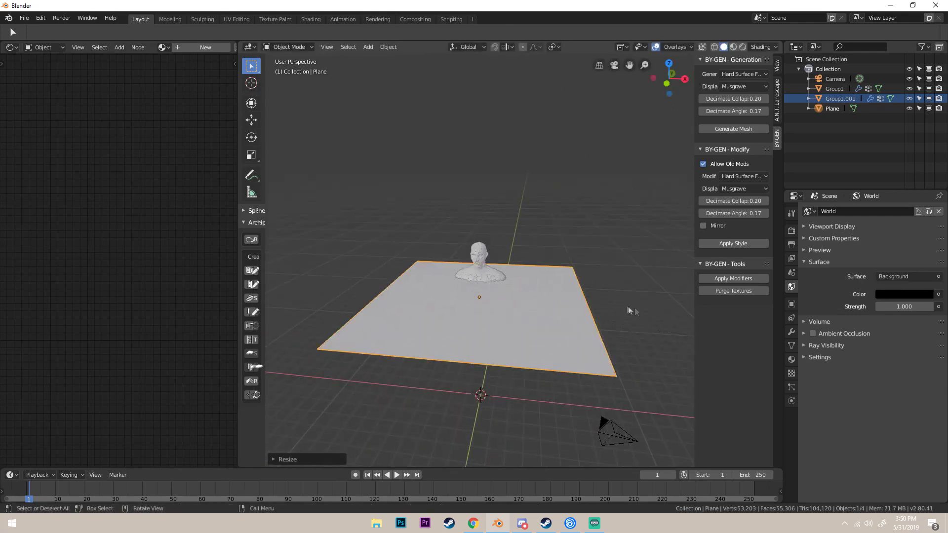
Move the enlarged plane back so the bust stands over its rear half
middle_click_drag(628, 306, 639, 336)
key("g")
left_click(553, 292)
Enter Edit Mode on the plane and select its back edge behind the bust
key("Tab")
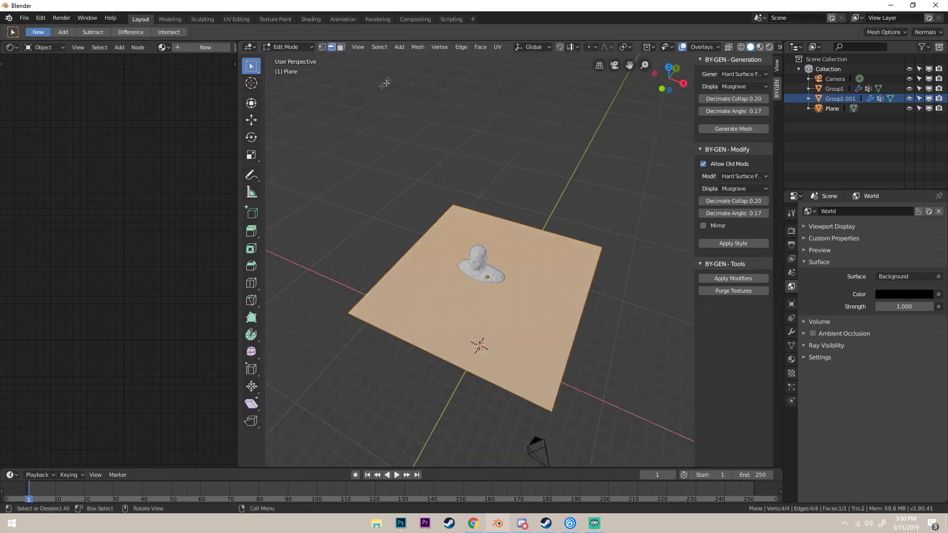
left_click(486, 216)
middle_click_drag(487, 216, 523, 215)
key("e")
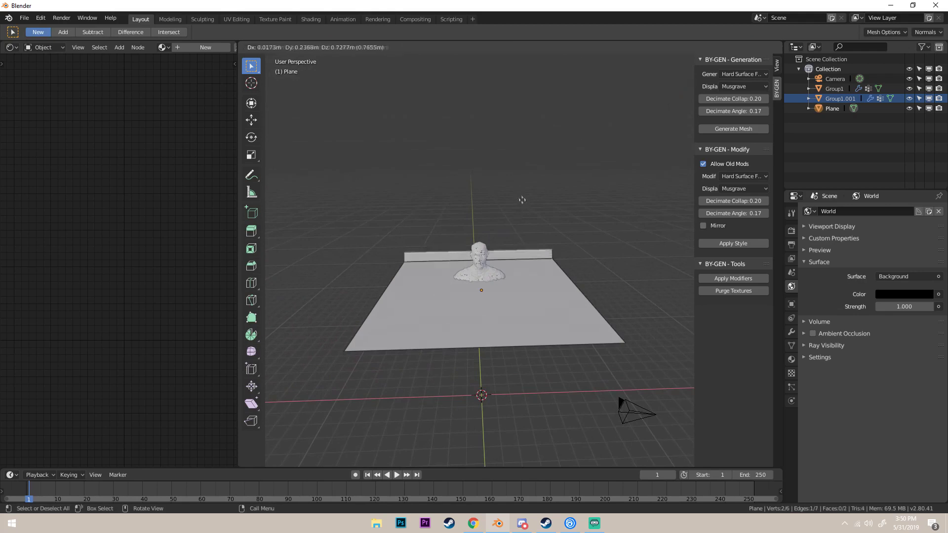
right_click(518, 165)
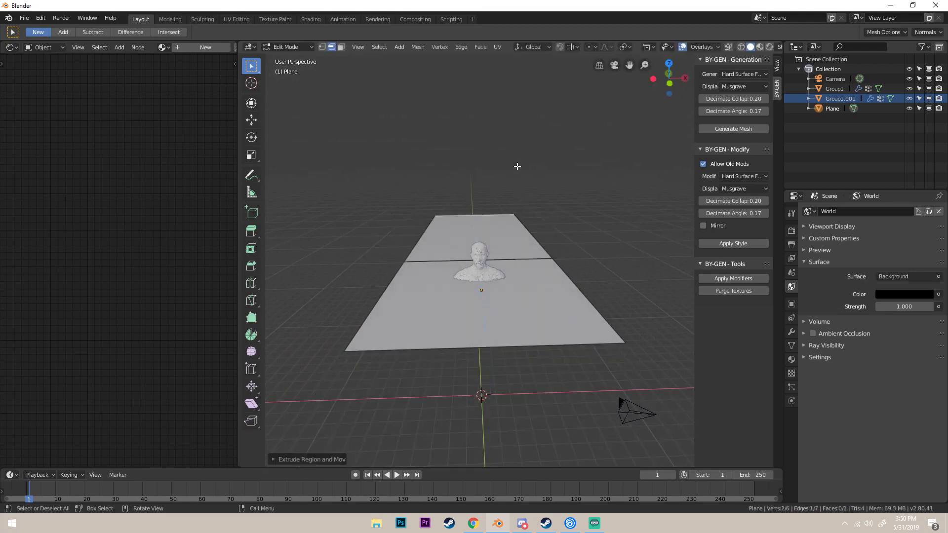
middle_click_drag(517, 165, 518, 165)
key("g")
key("z")
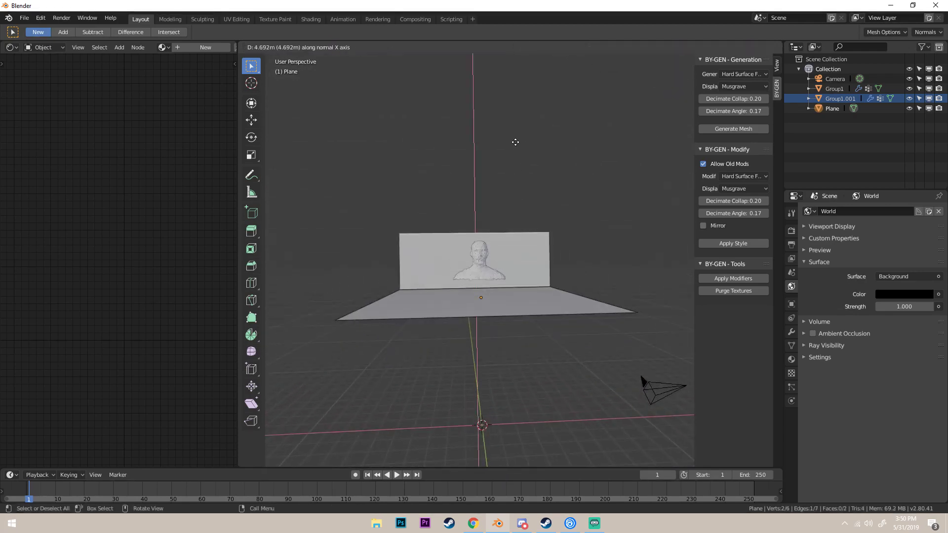
key("z")
right_click(515, 144)
key("ctrl+z")
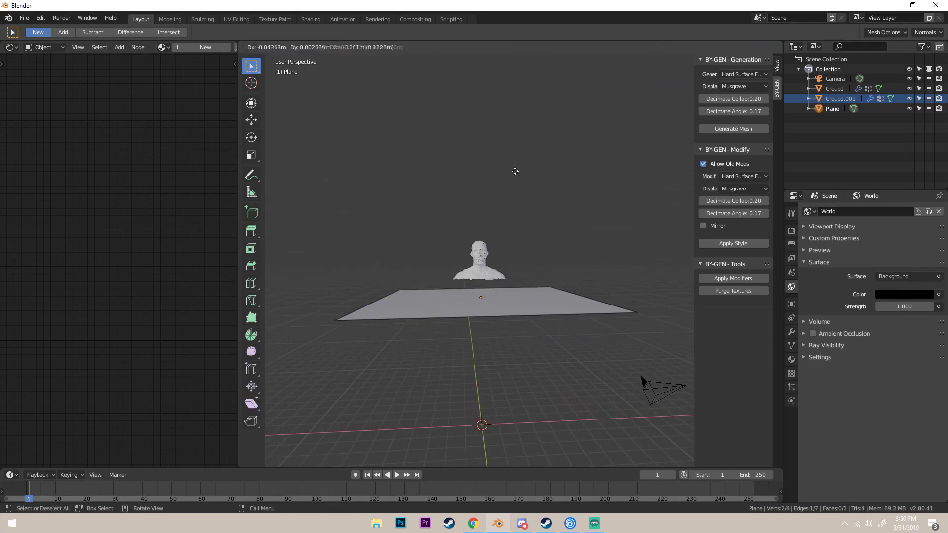
Extrude the plane's back edge straight up into a wall and bevel the fold with 6 segments and an offset of about 0.42
key("e")
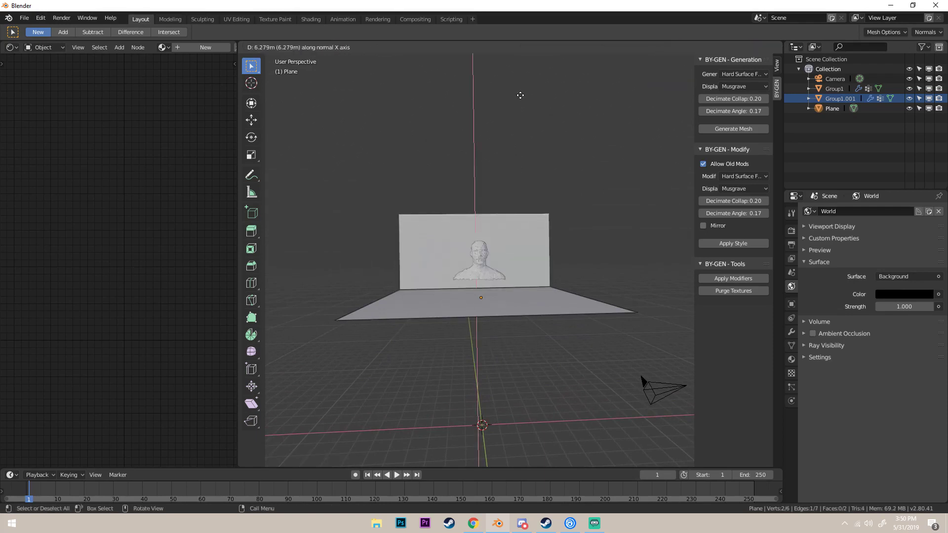
left_click(517, 88)
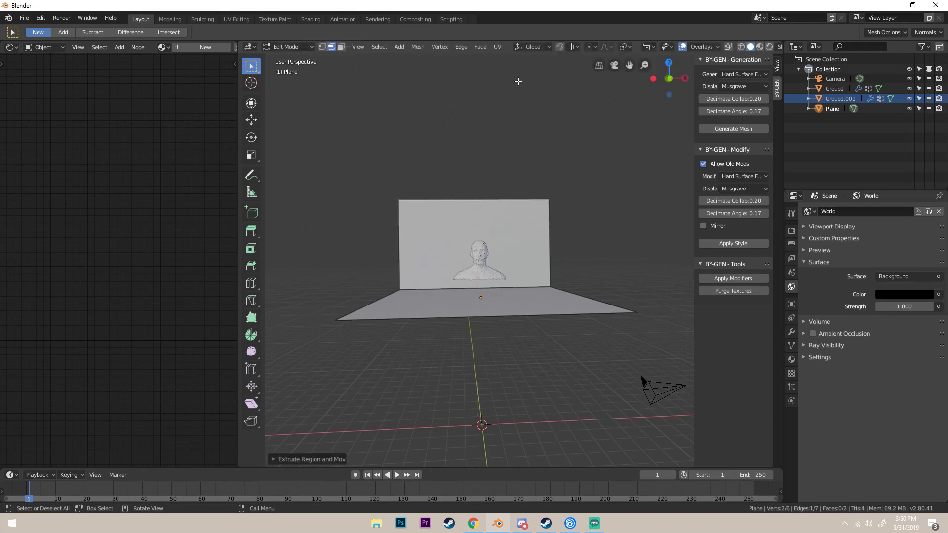
middle_click_drag(518, 91, 438, 212)
key("ctrl+b")
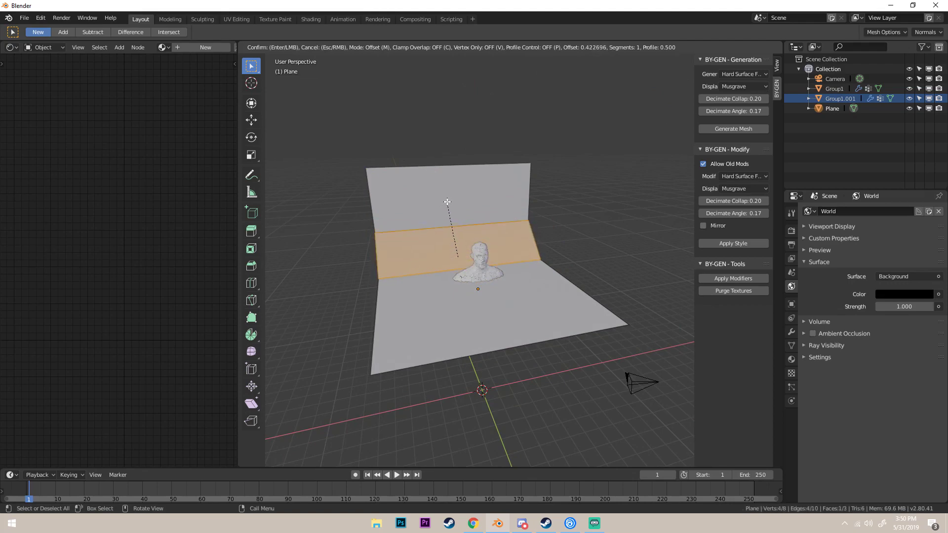
scroll(447, 202, "up", 3)
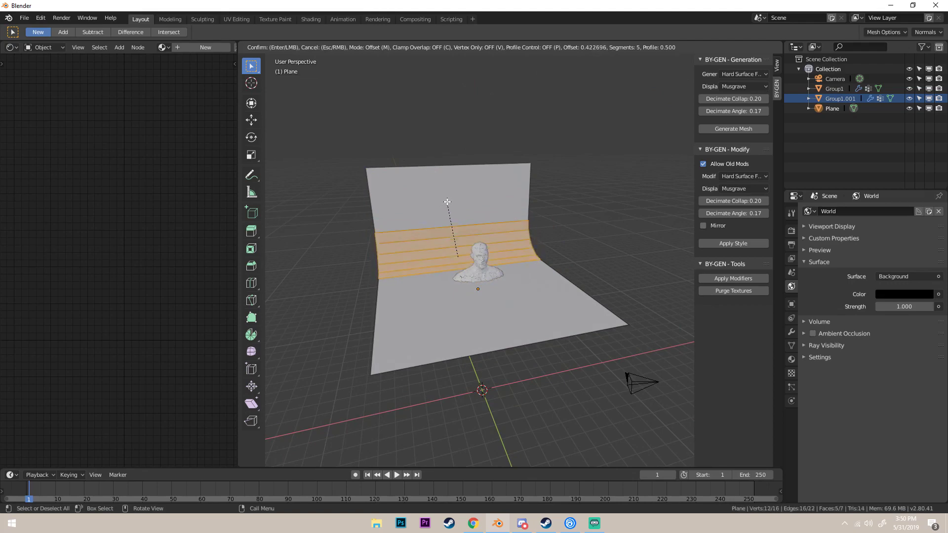
left_click(446, 201)
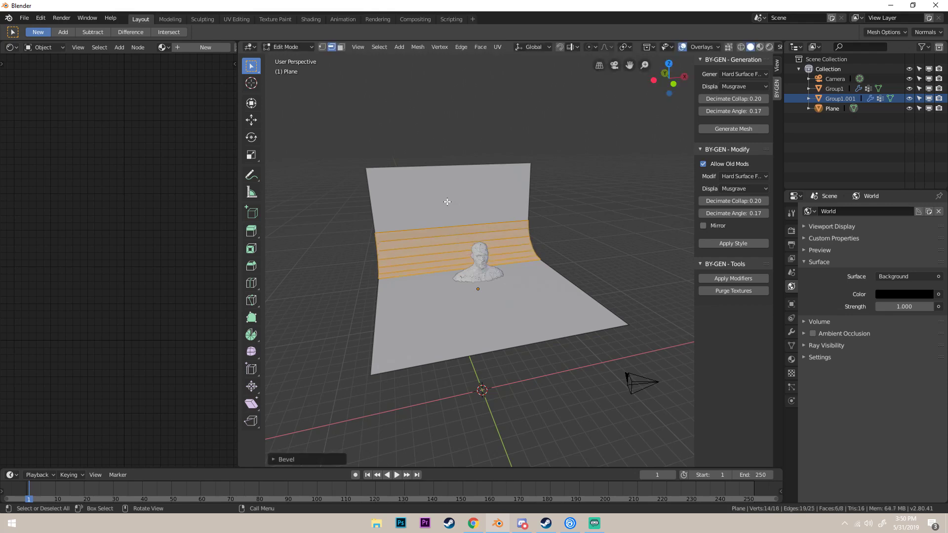
Return to Object Mode and shade the curved backdrop smooth
key("Tab")
middle_click_drag(448, 200, 434, 279)
right_click(421, 221)
left_click(419, 222)
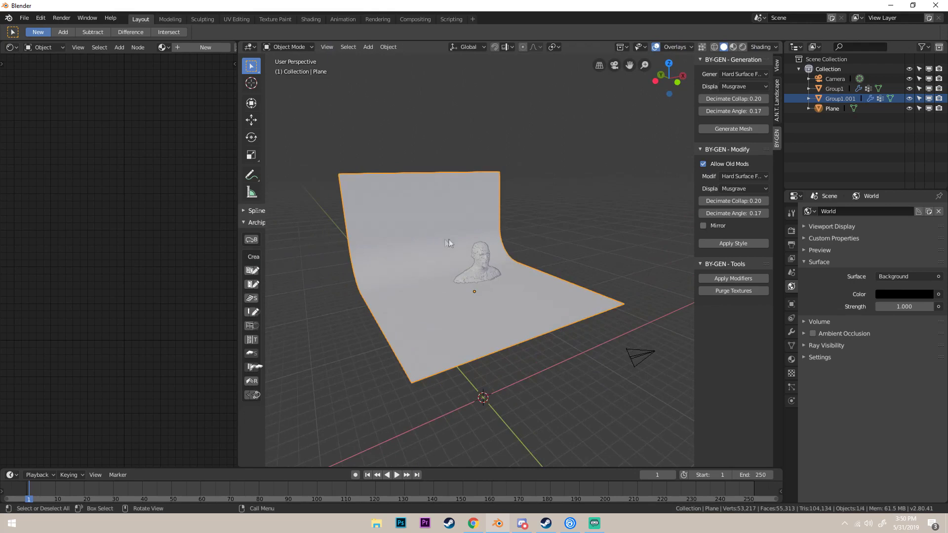
Widen the backdrop sideways along the X axis in two passes so it extends well past both sides of the bust
middle_click_drag(448, 244, 445, 236)
scroll(447, 237, "up", 4)
middle_click_drag(574, 246, 559, 245)
scroll(559, 246, "up", 2)
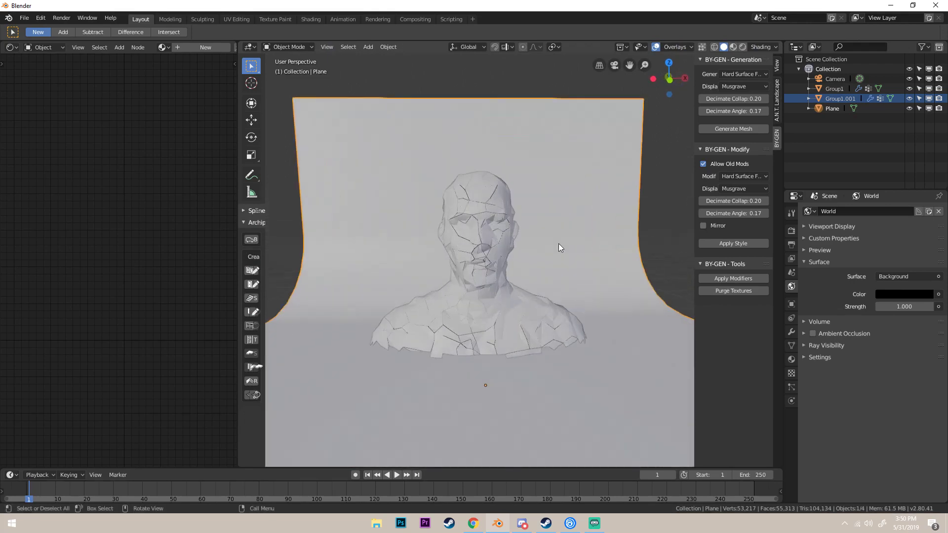
scroll(558, 244, "down", 6)
key("s")
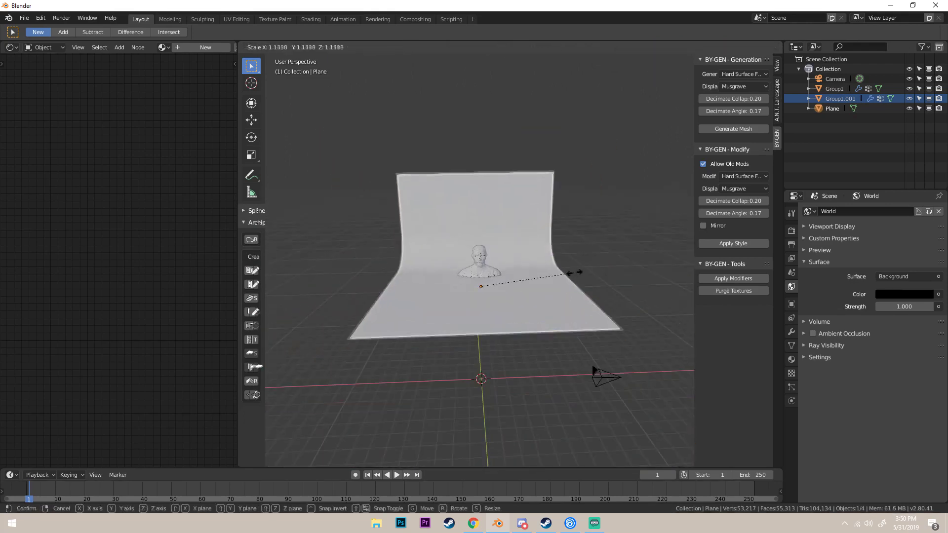
left_click(627, 281)
key("s")
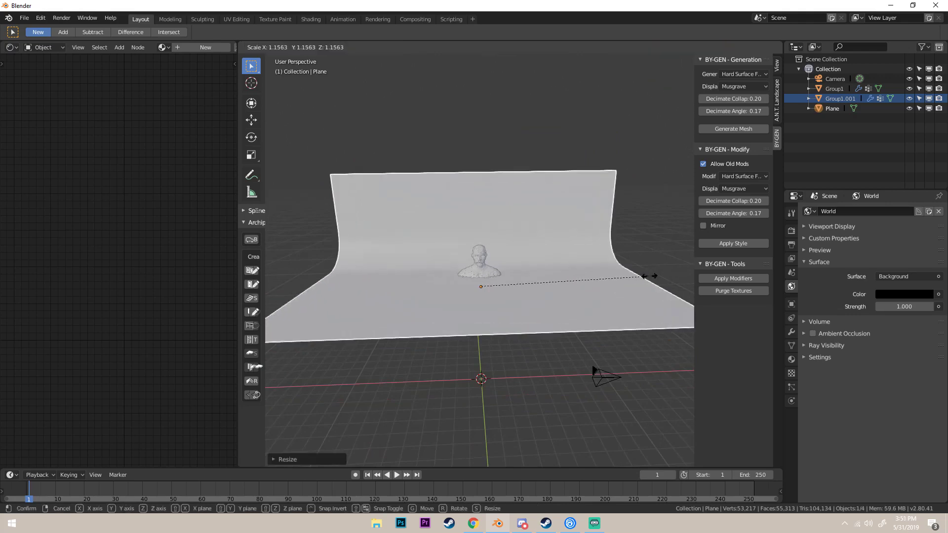
left_click(649, 275)
Switch the viewport to rendered shading and create a new material for the backdrop plane
scroll(648, 265, "up", 5)
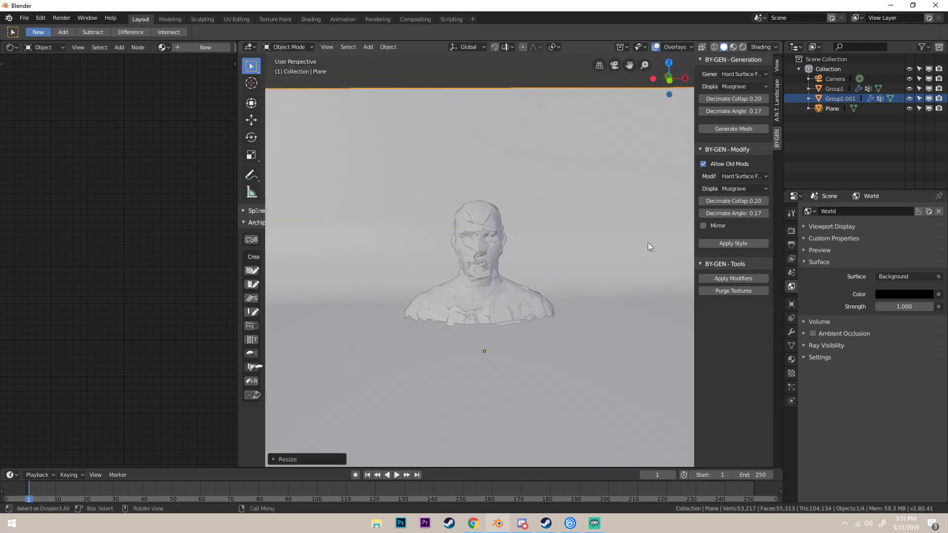
key("z")
left_click(648, 195)
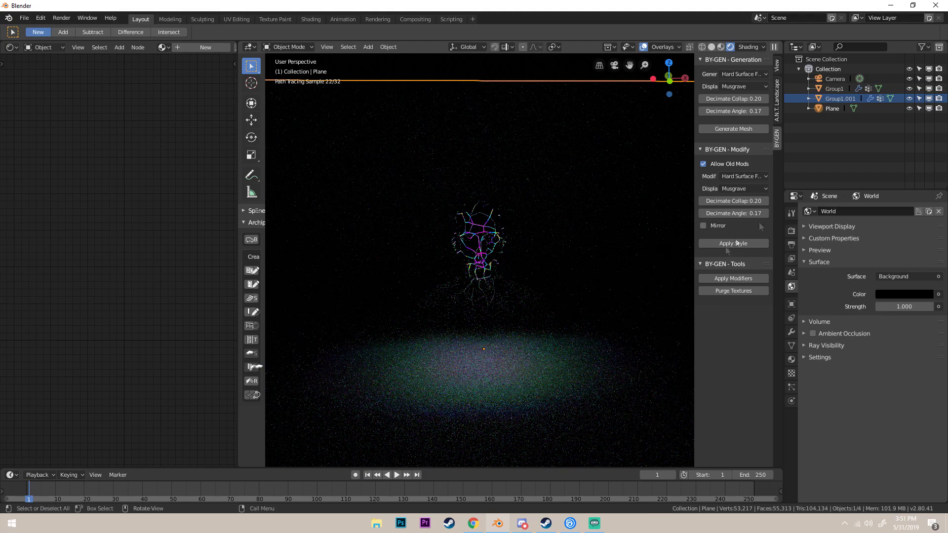
left_click(791, 360)
left_click(872, 244)
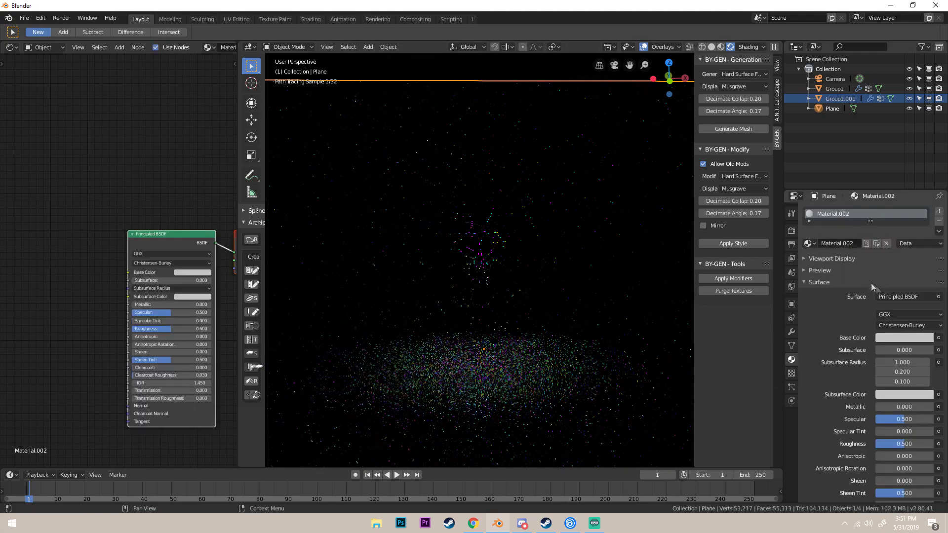
Set the backdrop material's base color to black and its roughness to 1.000
left_click(897, 336)
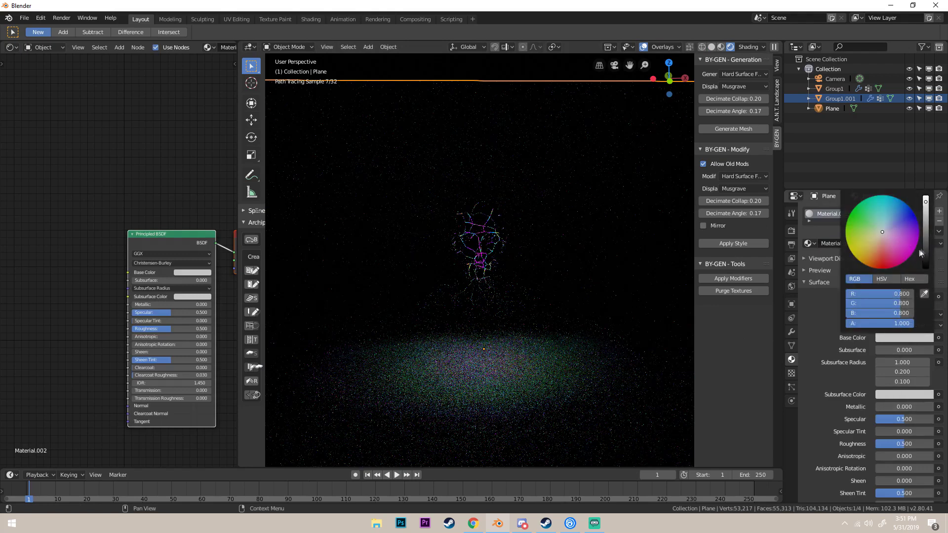
left_click_drag(920, 253, 925, 270)
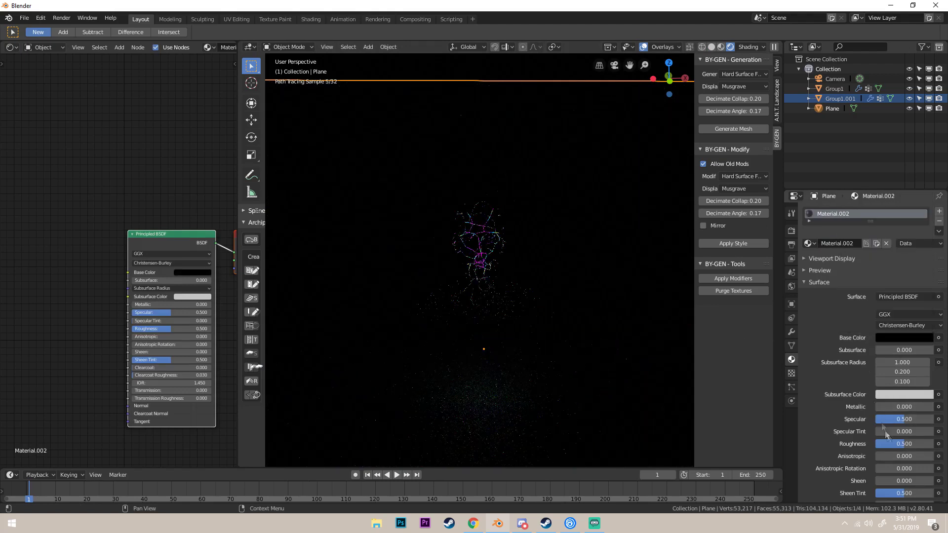
left_click_drag(909, 447, 934, 446)
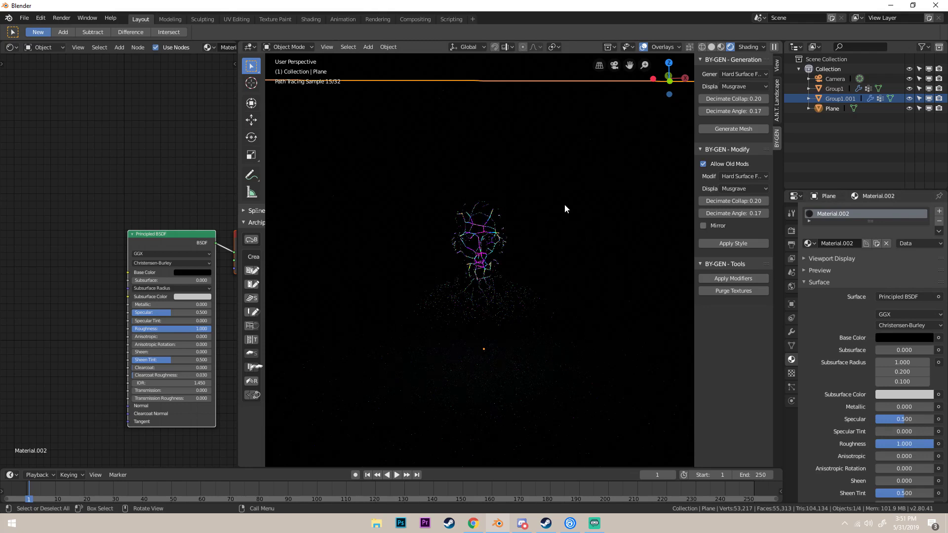
Lower the backdrop plane by about 0.25 m beneath the bust and deselect it
key("g")
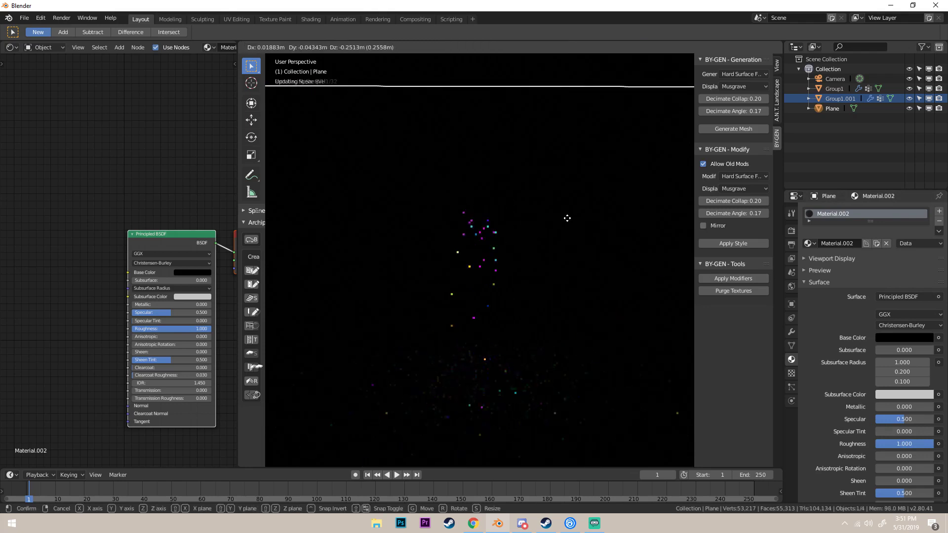
left_click(567, 218)
left_click(567, 218)
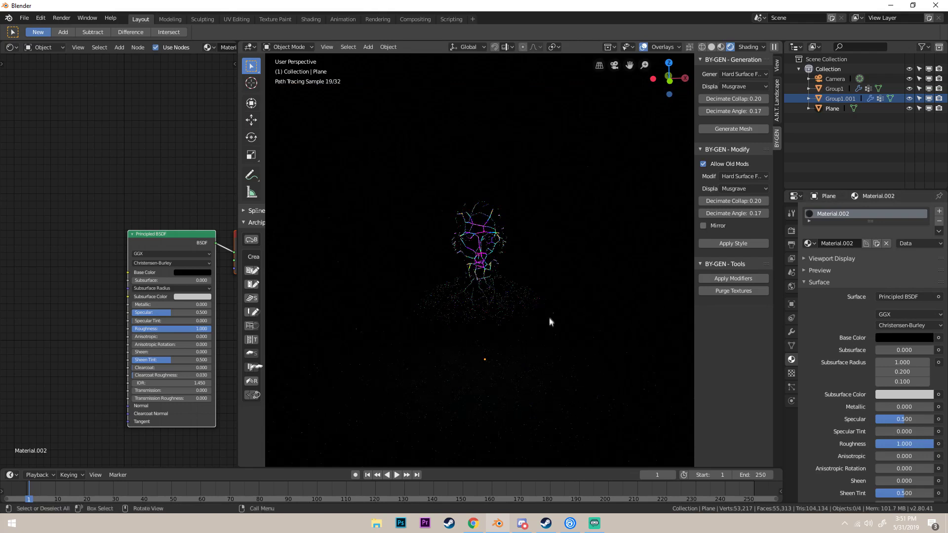
left_click(627, 199)
left_click(628, 202)
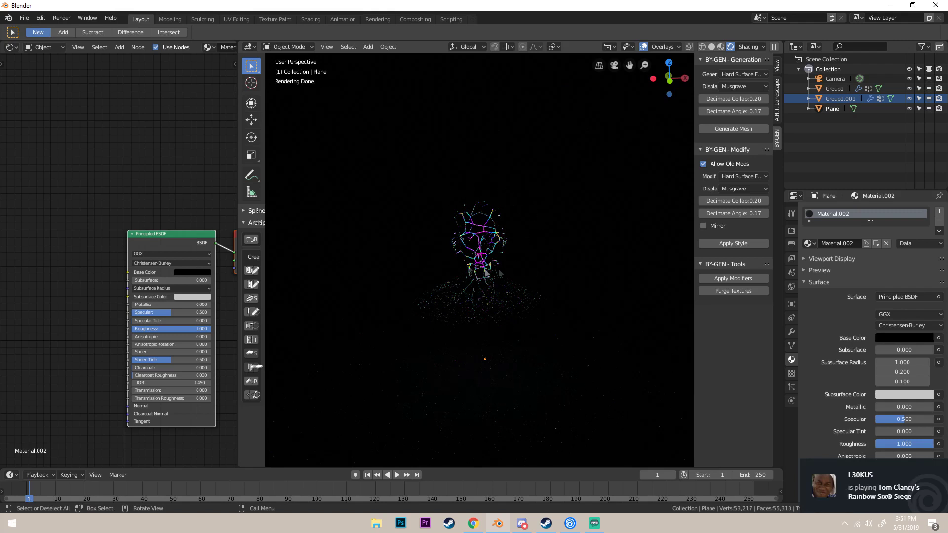
Switch the viewport to solid shading and examine the bust and curved backdrop from the side and front
scroll(510, 241, "up", 1)
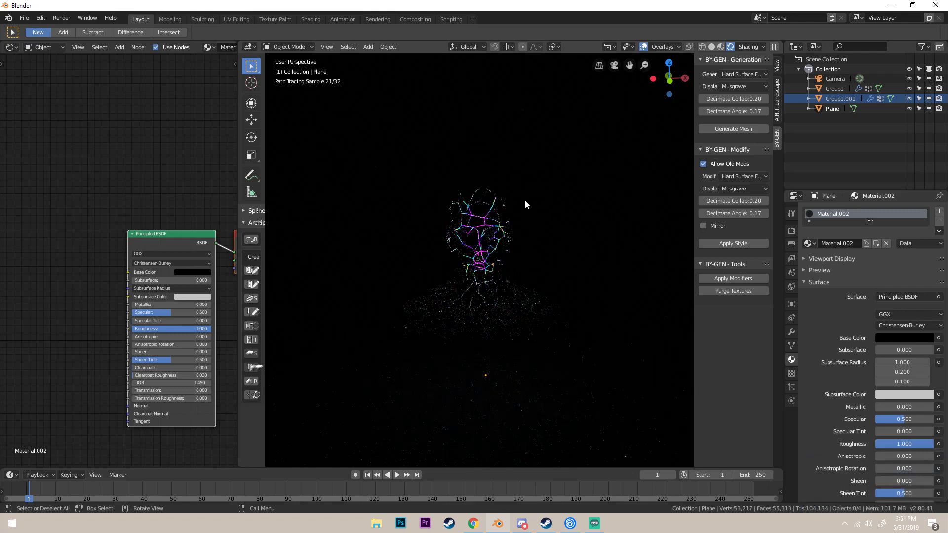
key("z")
left_click(587, 200)
scroll(587, 170, "down", 3)
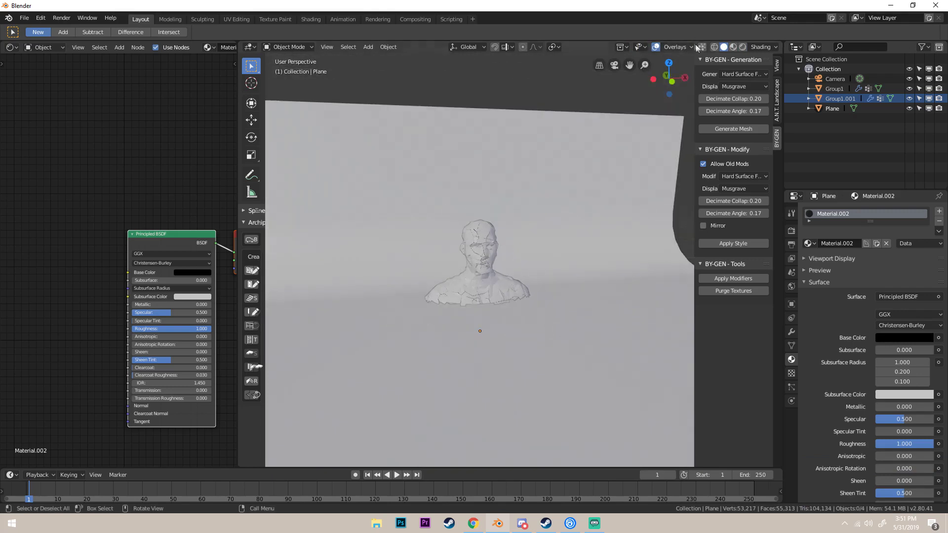
left_click_drag(668, 78, 625, 122)
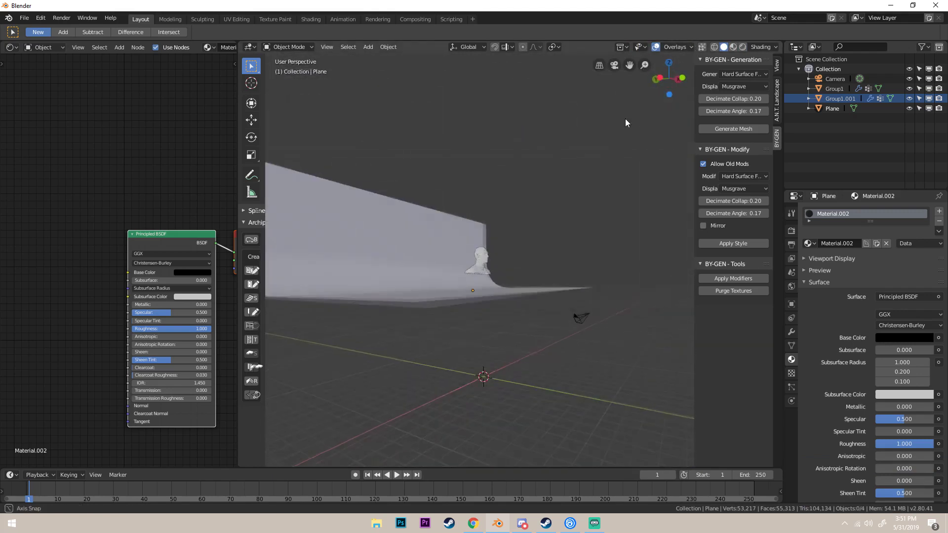
middle_click_drag(626, 119, 555, 152)
scroll(582, 139, "up", 4)
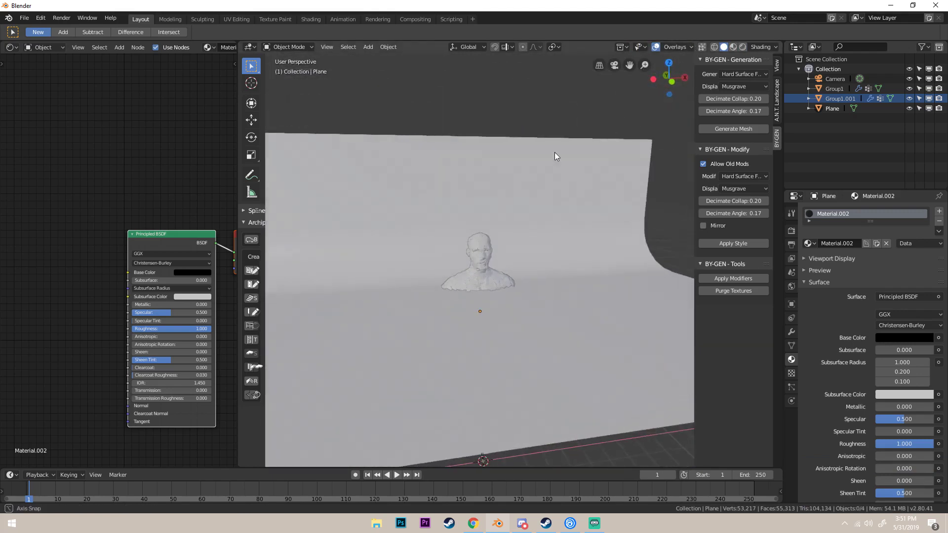
scroll(554, 156, "up", 3)
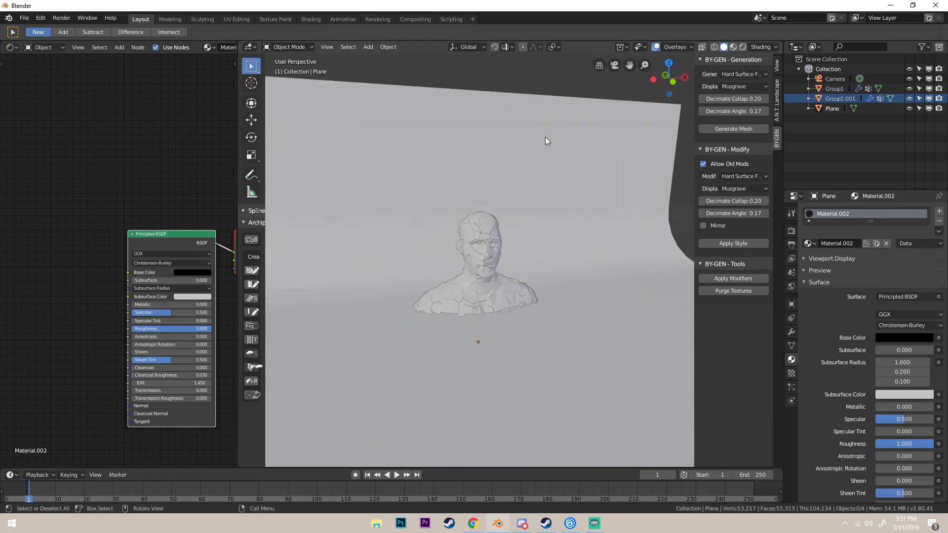
Switch to the browser, open the cracked bust post on the Instagram profile as a lighting reference, and return to Blender
left_click(473, 523)
left_click(69, 5)
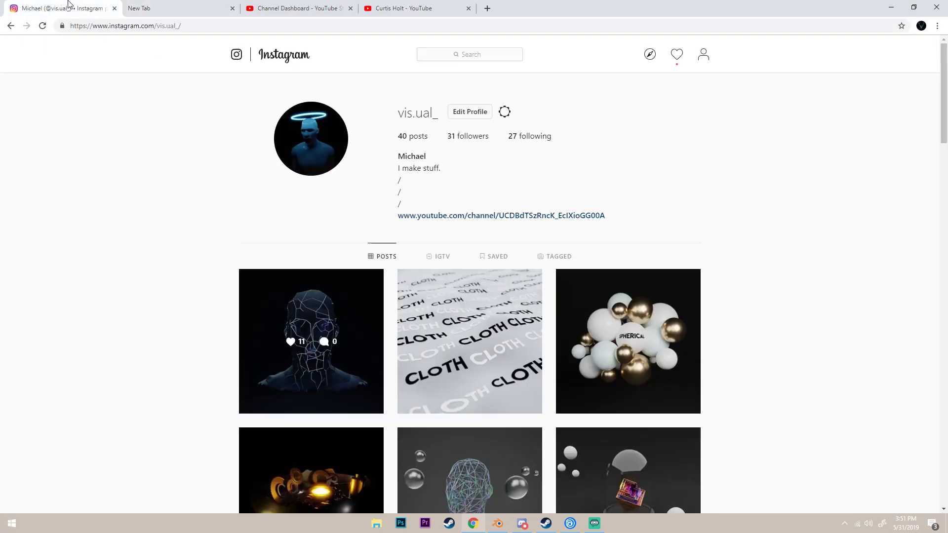
left_click(309, 294)
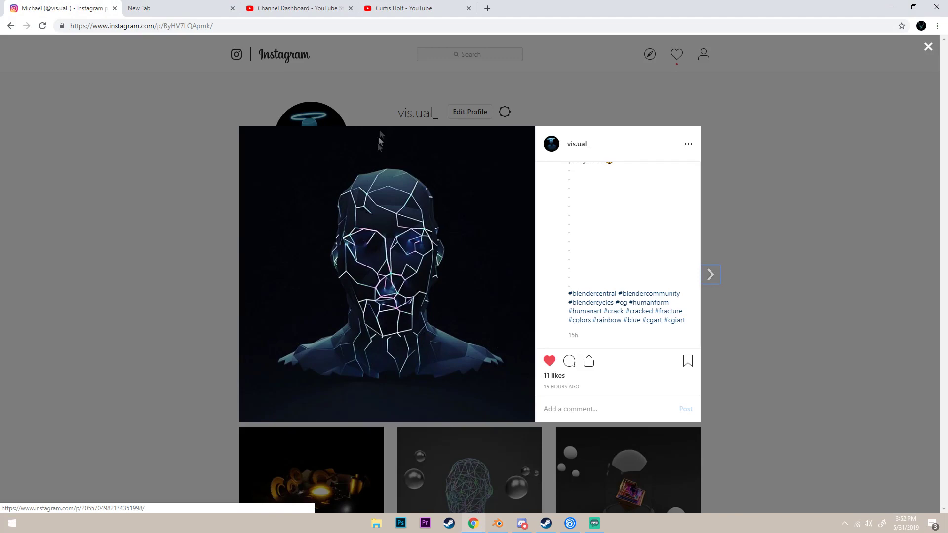
left_click(497, 523)
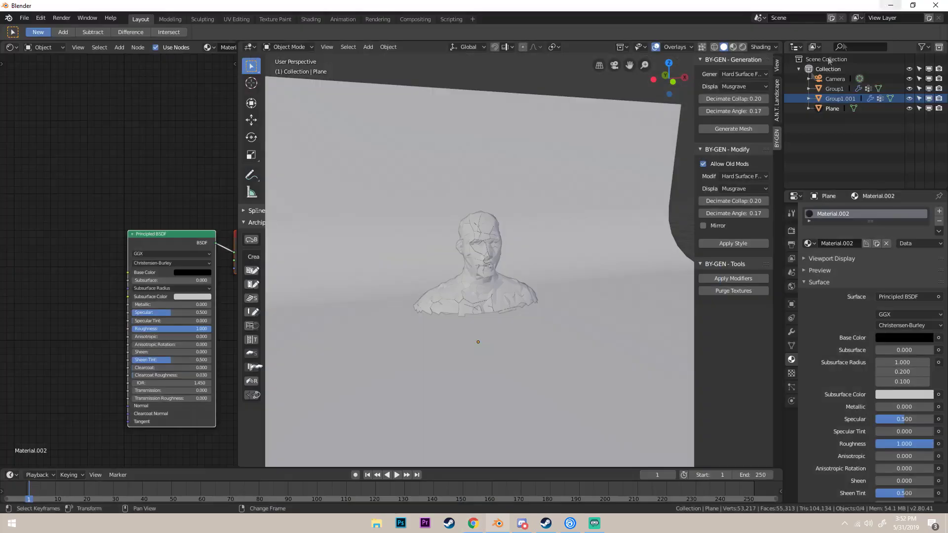
Examine the bust's glowing cracks from a closer front view in rendered shading and return to solid shading
key("KP_0")
middle_click_drag(495, 326, 553, 161)
scroll(553, 161, "up", 4)
key("z")
left_click(551, 123)
middle_click_drag(551, 94, 555, 253, "shift")
scroll(556, 234, "up", 3)
scroll(555, 256, "down", 3)
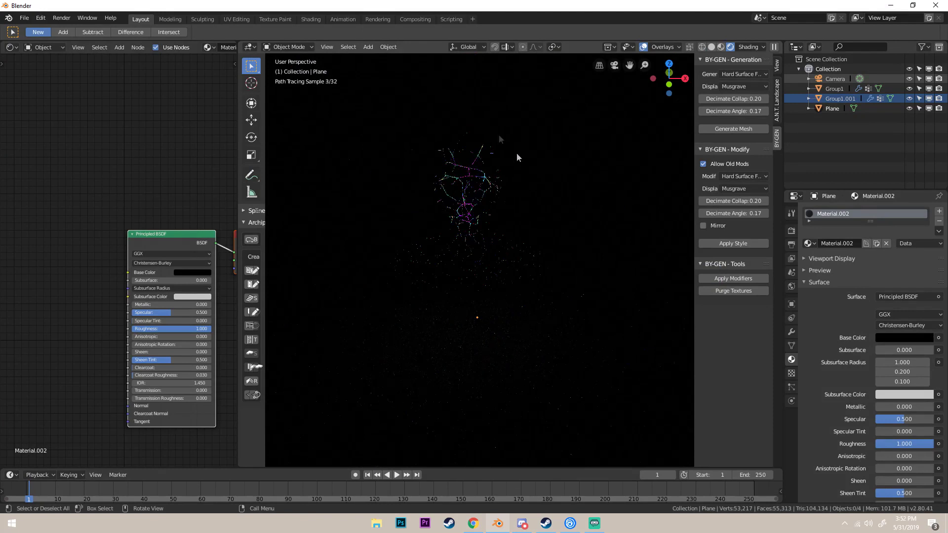
key("z")
left_click(547, 234)
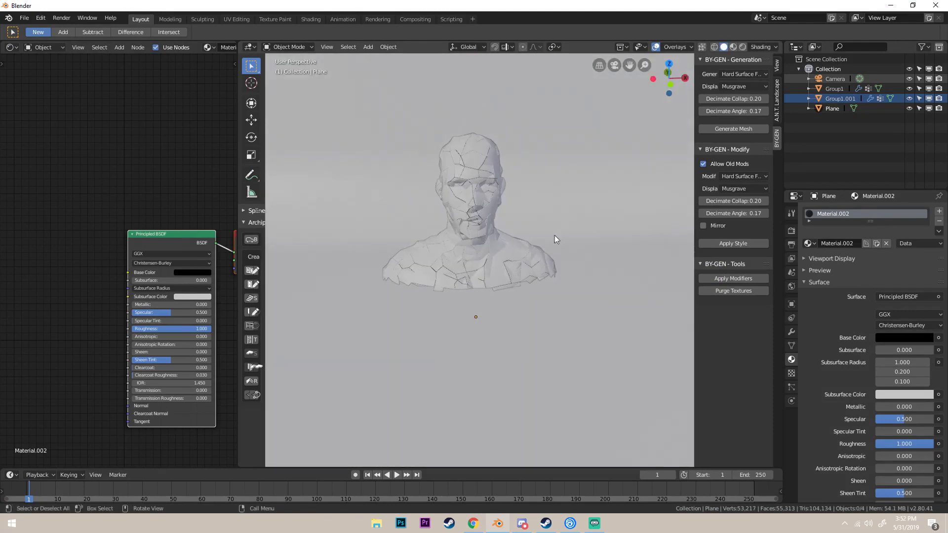
Add an area light, raise it along the Z axis and move it about 5 m back behind the bust
key("shift+a")
mouse_move(518, 363)
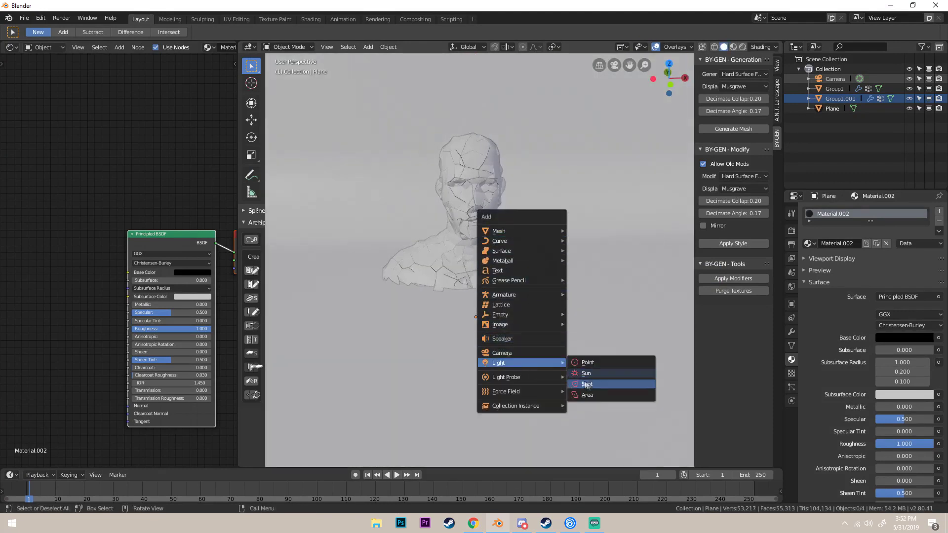
left_click(577, 392)
scroll(577, 391, "down", 8)
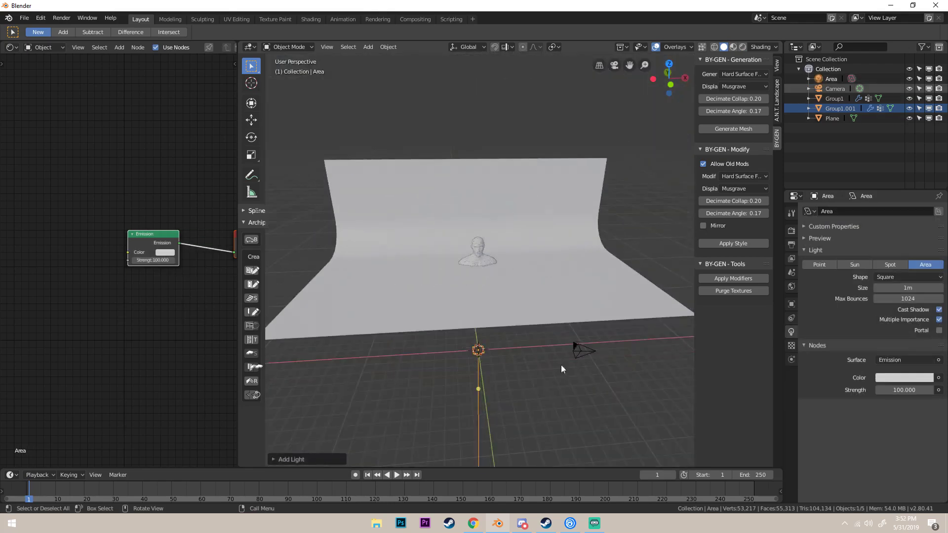
middle_click_drag(561, 365, 573, 346)
key("g")
key("z")
left_click(570, 193)
middle_click_drag(571, 194, 650, 213)
key("g")
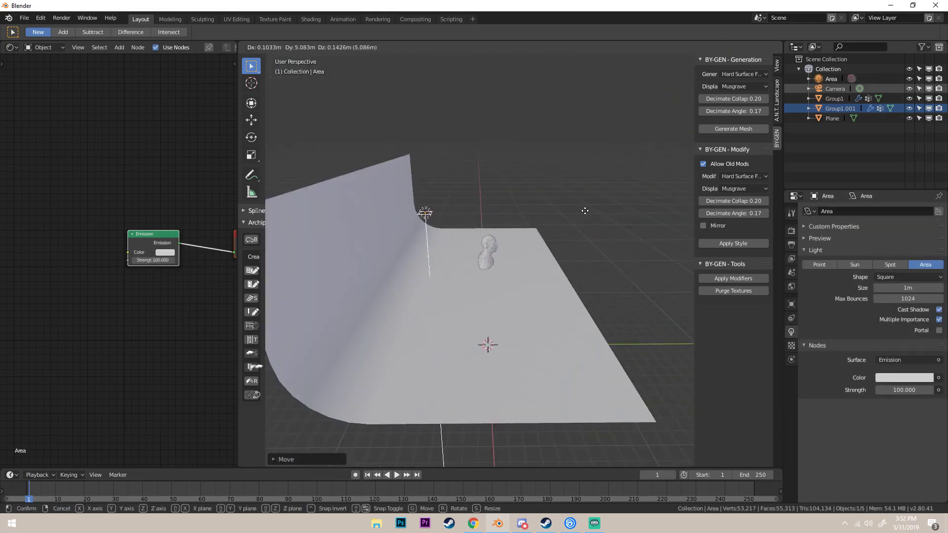
left_click(586, 212)
Rotate the area light to aim at the bust from behind and adjust its position above the head
middle_click_drag(586, 212, 620, 250)
left_click(249, 143)
left_click(249, 145)
mouse_move(390, 217)
left_mouse_down()
mouse_move(373, 226)
mouse_move(395, 232)
left_mouse_up()
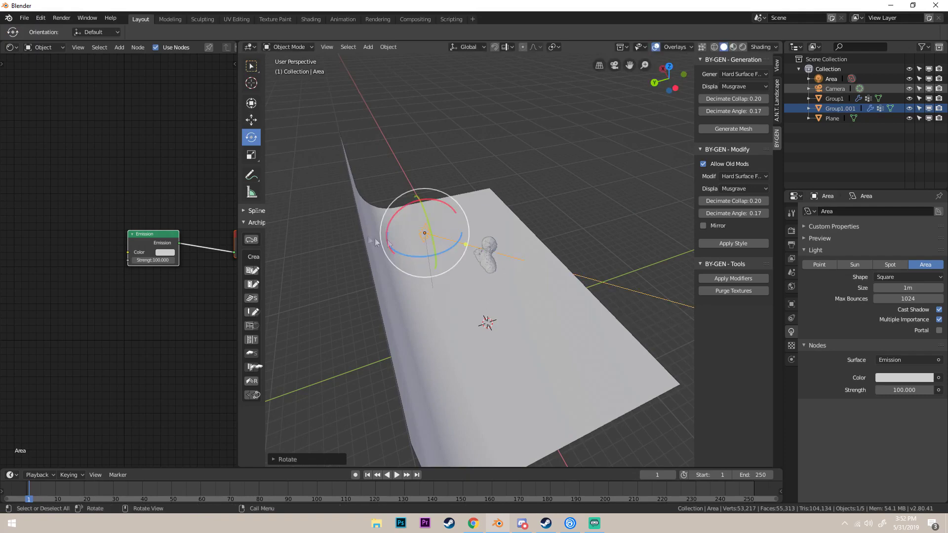
middle_click_drag(395, 232, 622, 249)
key("g")
left_click(642, 250)
middle_click_drag(486, 237, 650, 252)
scroll(568, 242, "down", 5)
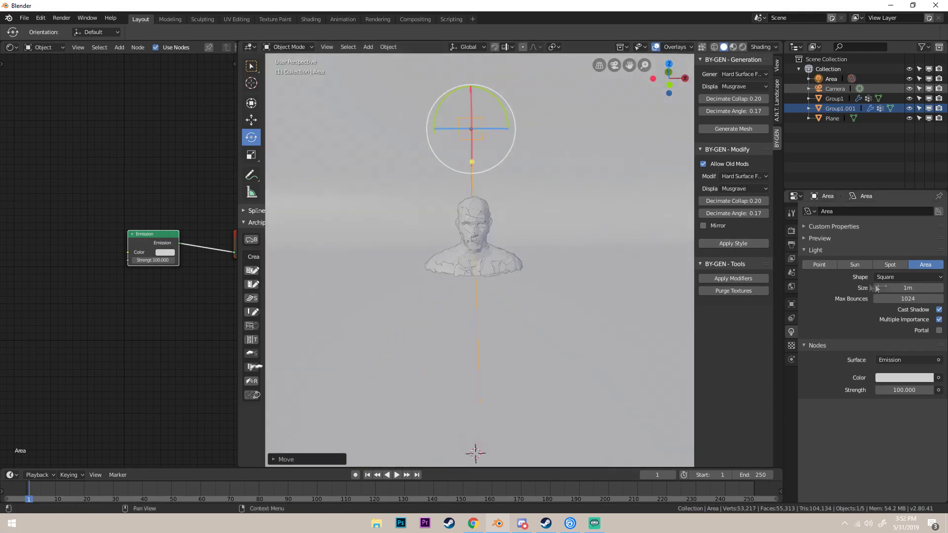
Set the area light's size to 3 m
left_click(920, 287)
type("3")
key("Return")
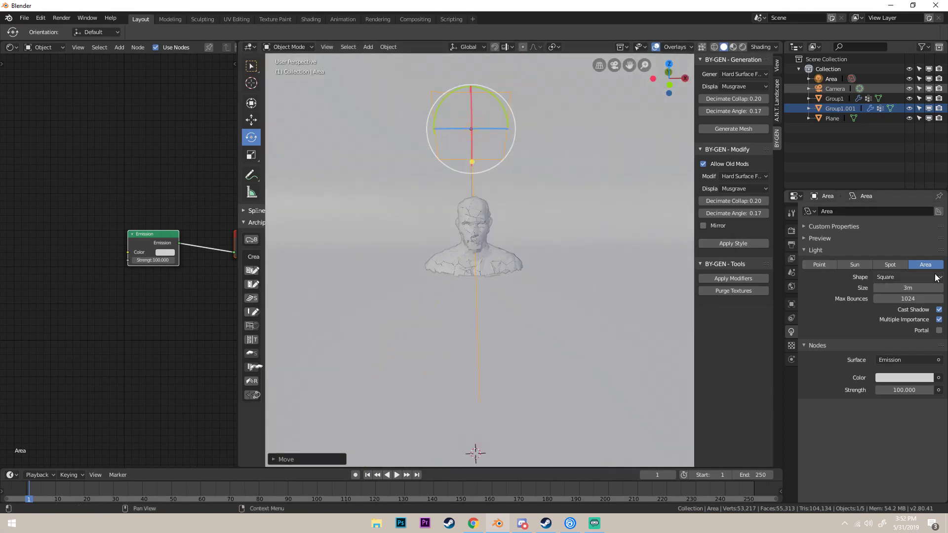
Try a size of 5 m for the area light and return it to 3 m
left_click(926, 287)
type("5")
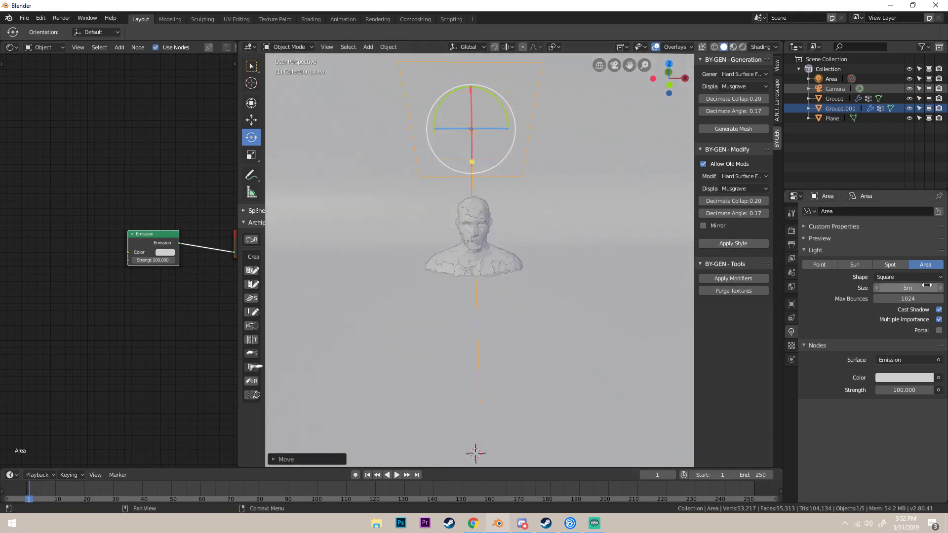
key("Return")
left_click(895, 287)
type("3")
key("Return")
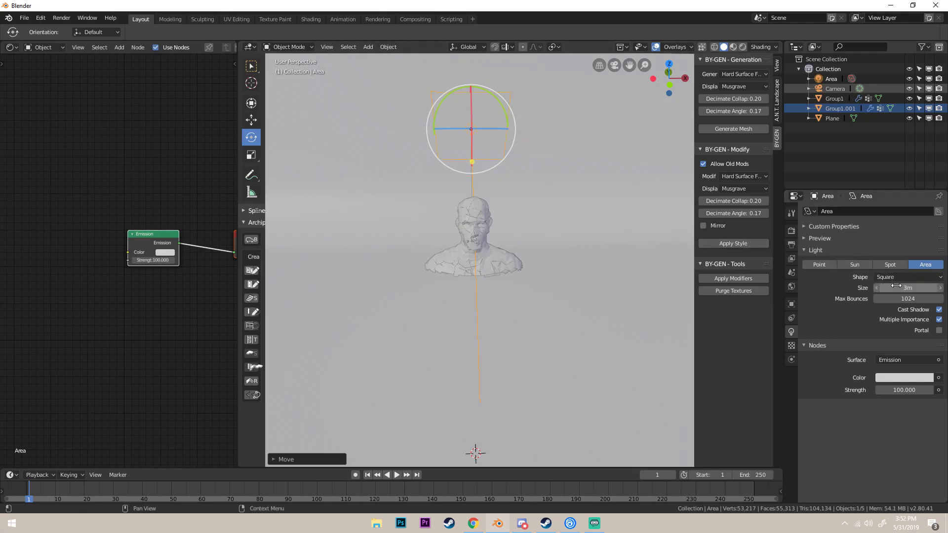
Tint the area light's emission color a pale cyan
middle_click_drag(623, 200, 636, 232)
left_click(899, 379)
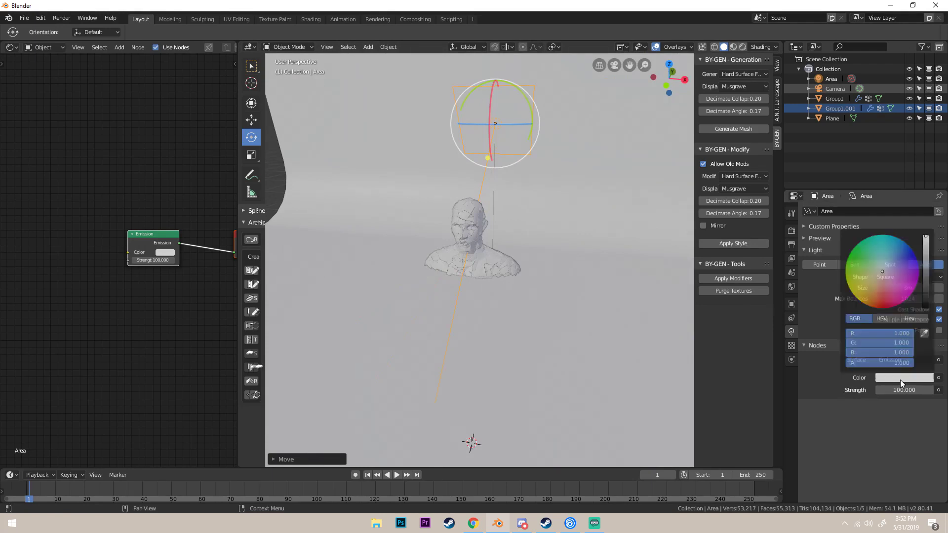
left_click(882, 269)
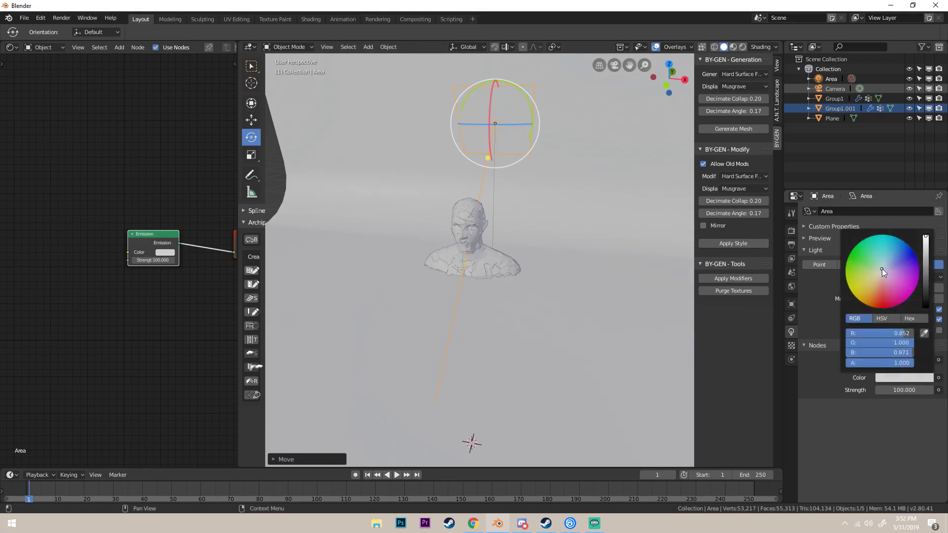
left_click(882, 267)
left_click(882, 266)
Preview the backlit bust in rendered shading with the viewport overlays hidden
middle_click_drag(653, 281, 639, 229)
key("z")
left_click(638, 182)
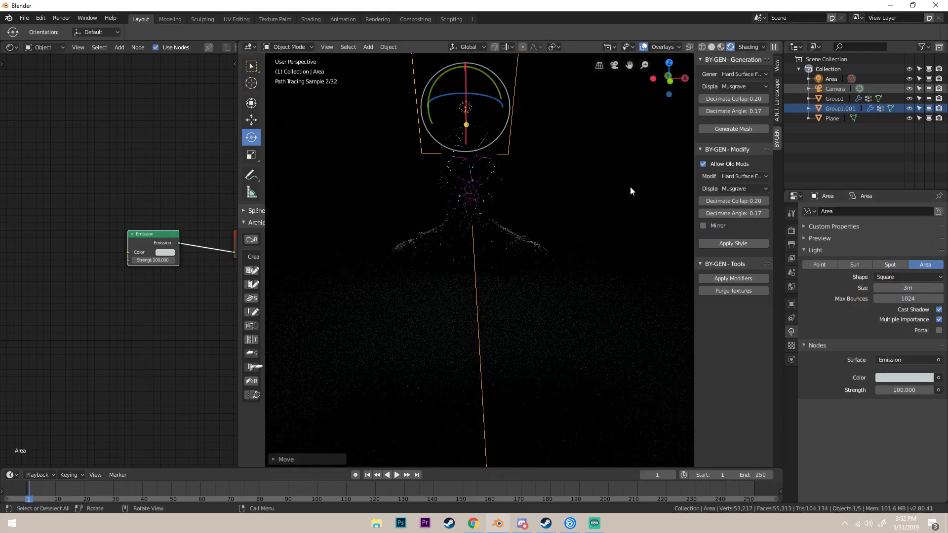
left_click(644, 47)
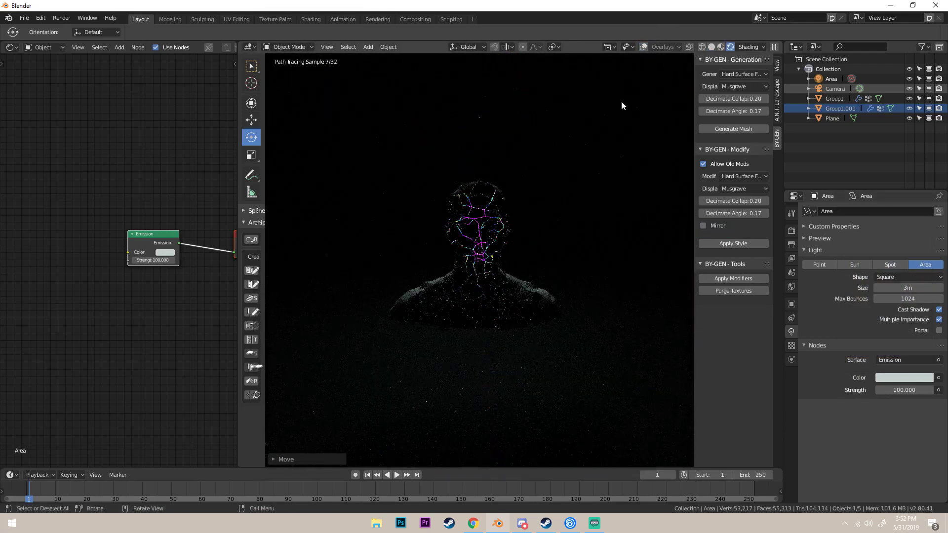
Try a strength of 500 on the area light and set it back to 100
left_click(891, 390)
type("500")
key("Return")
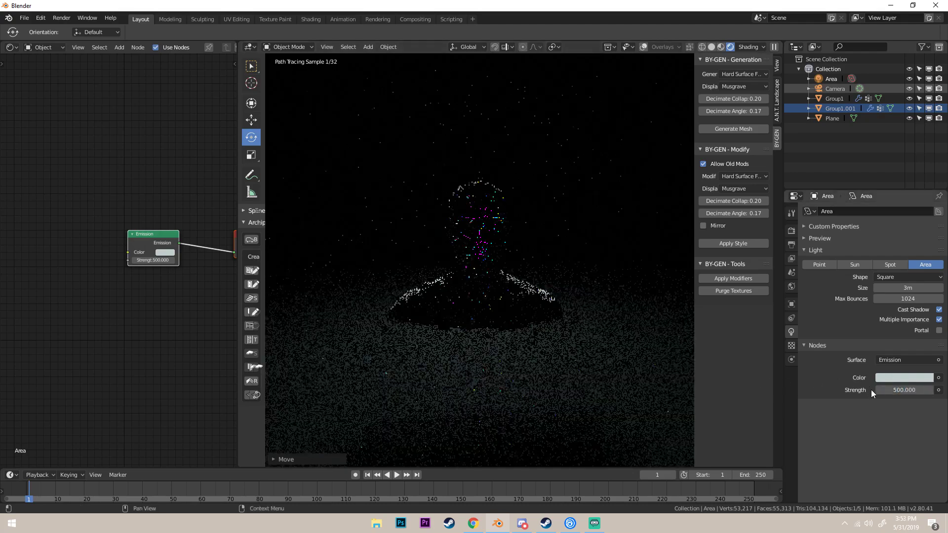
left_click(893, 391)
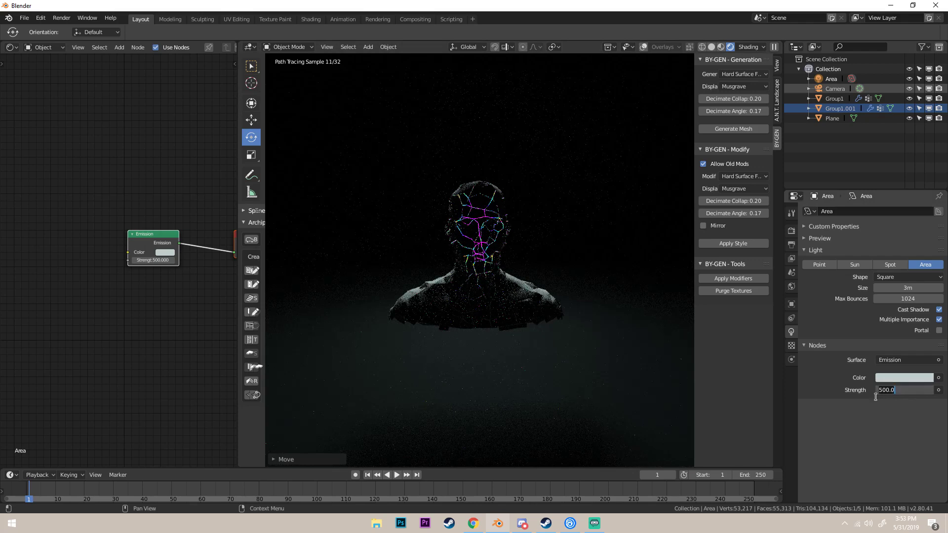
key("Return")
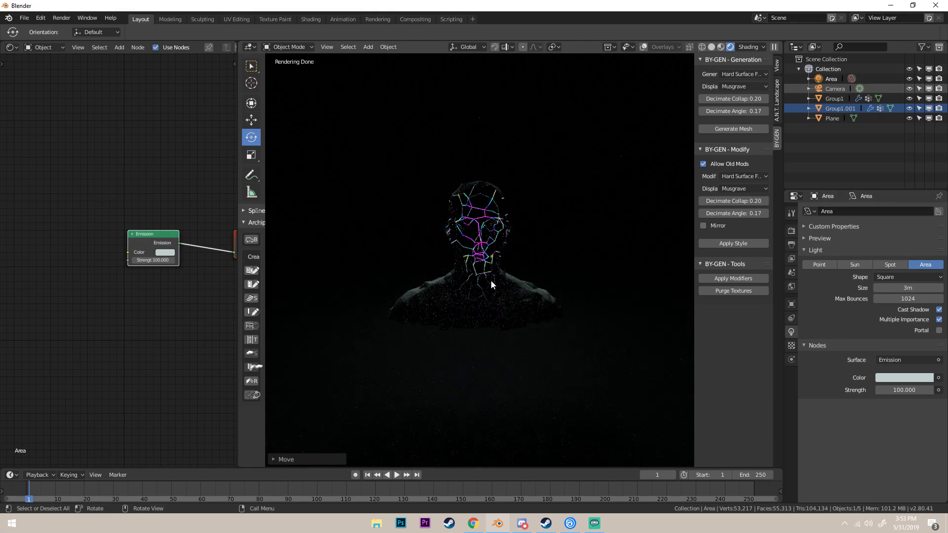
Add a point light to the scene and switch the viewport to solid shading
scroll(491, 280, "up", 1)
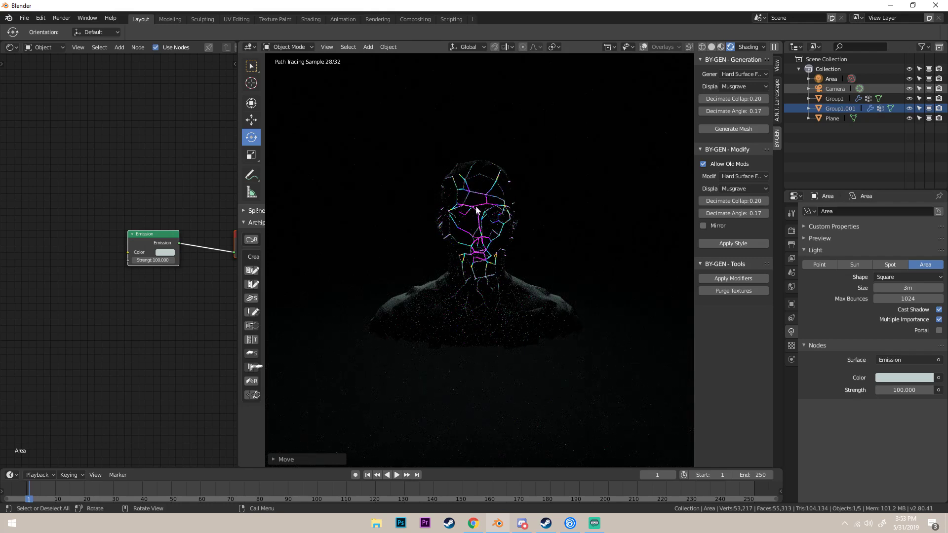
key("shift+a")
left_click(532, 258)
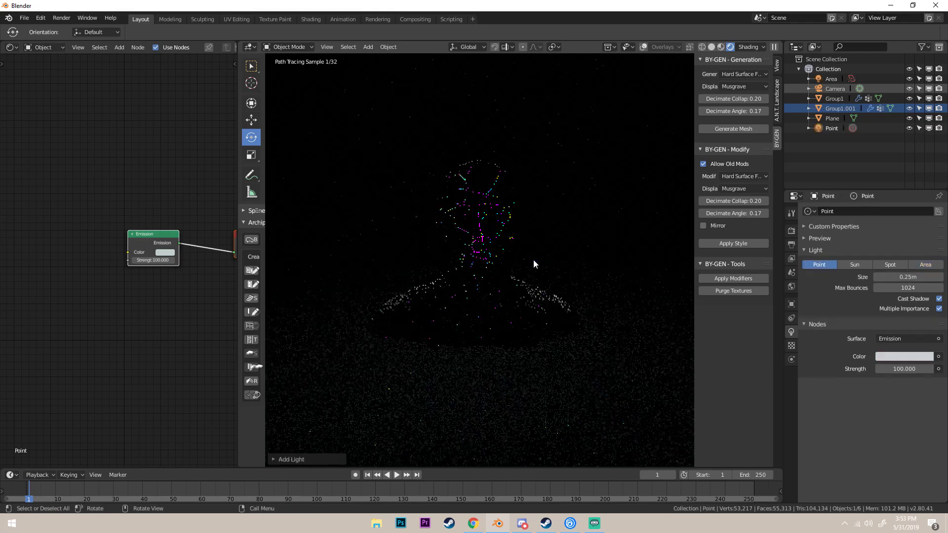
key("z")
left_click(595, 266)
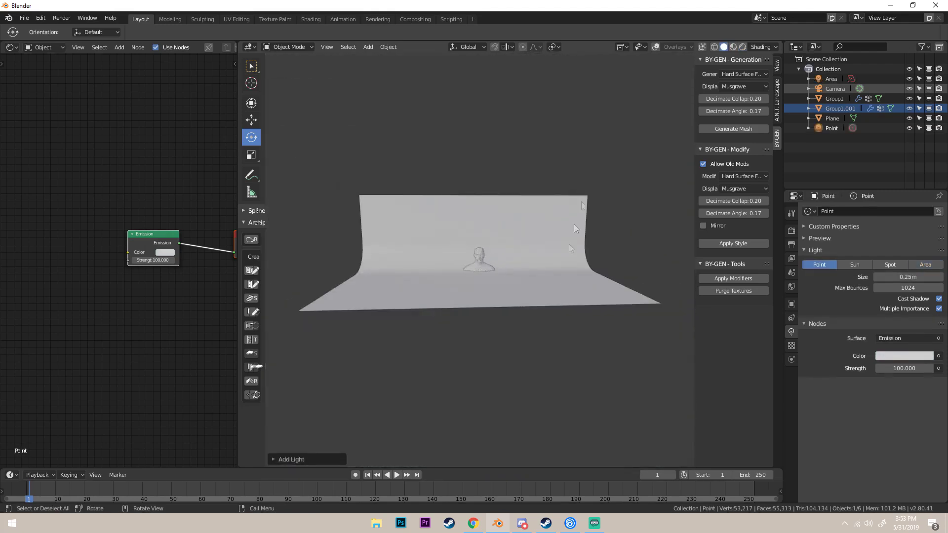
Show the viewport overlays again and raise the point light along the Z axis to above the bust's head
left_click(657, 46)
key("g")
key("z")
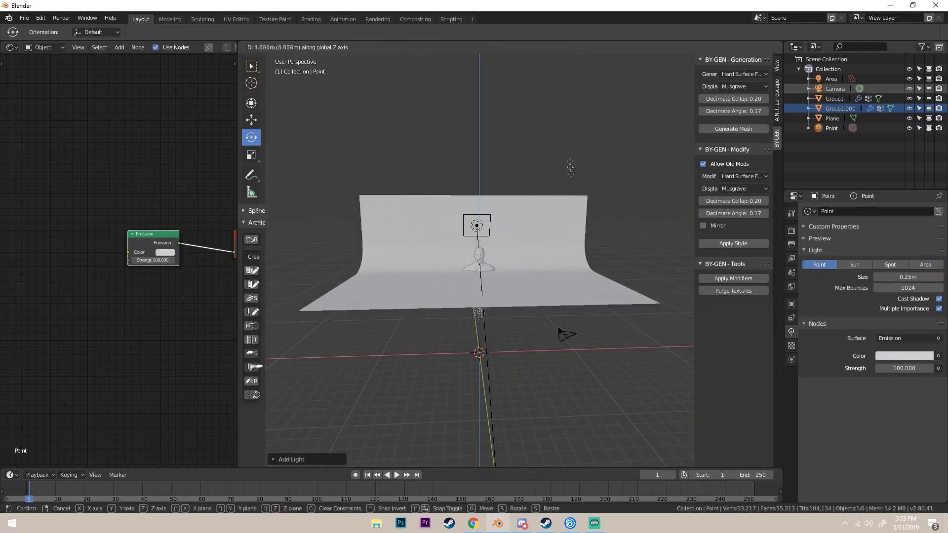
left_click(568, 103)
middle_click_drag(569, 103, 546, 156)
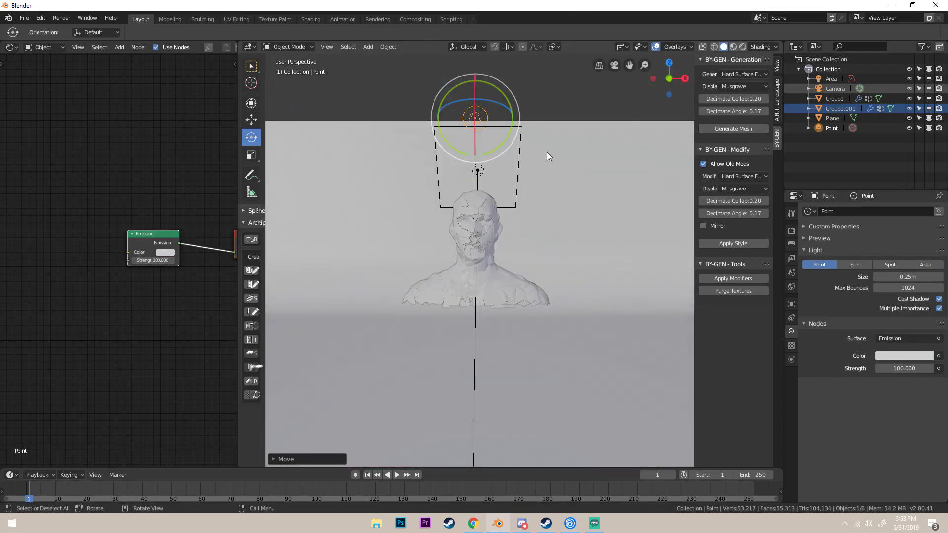
Tint the point light pale cyan (R 0.517, G 1.000, B 0.971) and preview the bust in rendered shading
left_click(893, 356)
left_click(882, 244)
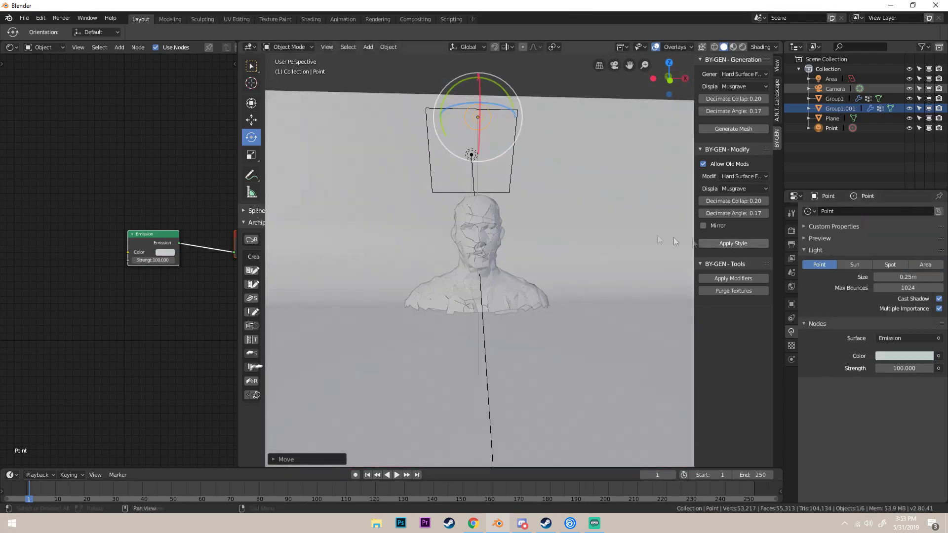
key("z")
left_click(614, 184)
middle_click_drag(614, 184, 613, 183)
scroll(609, 185, "up", 3)
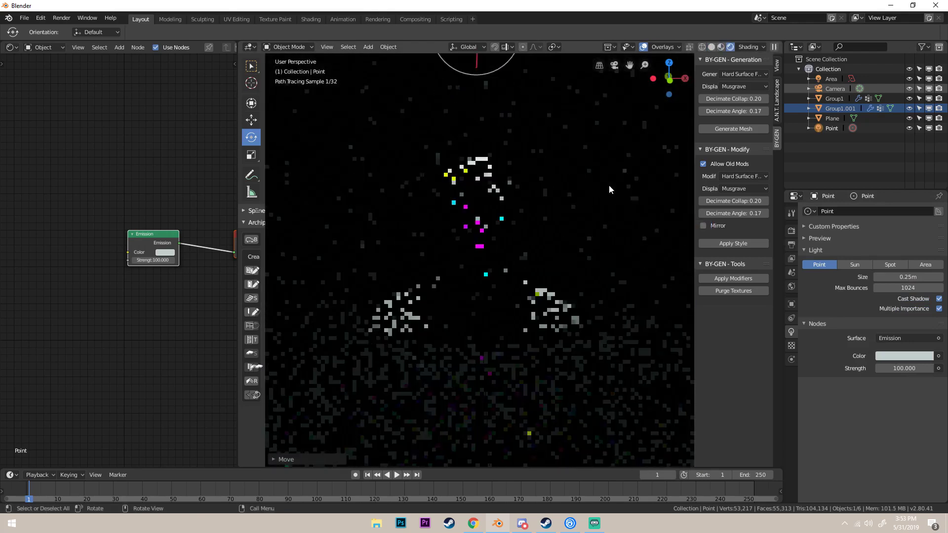
left_click(912, 356)
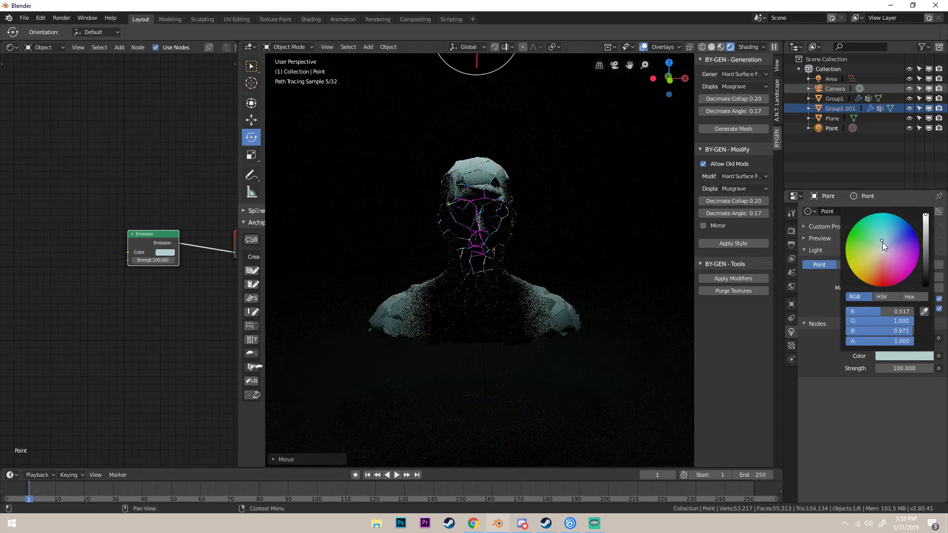
left_click(882, 243)
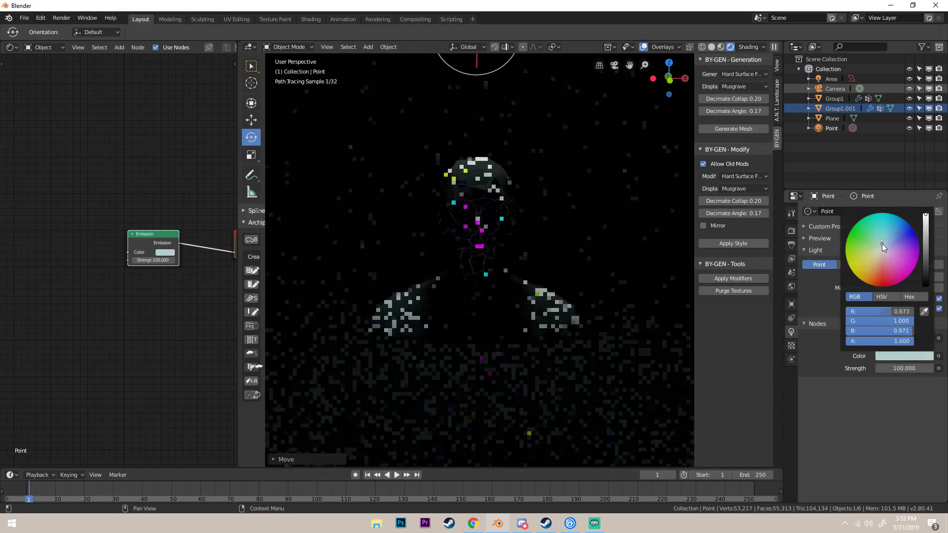
Reduce the point light's strength to 10 and hide the viewport overlays
left_click(900, 369)
key("BackSpace")
key("BackSpace")
key("BackSpace")
key("Return")
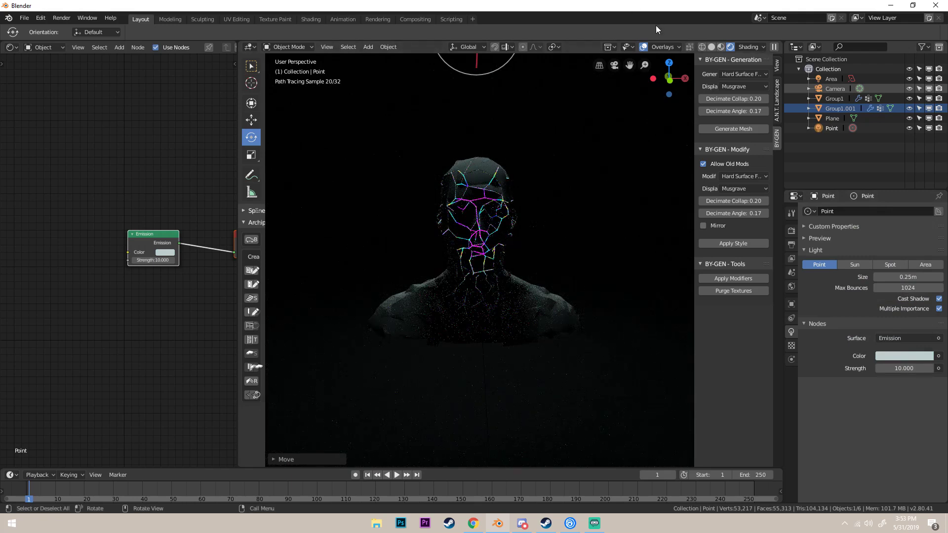
left_click(643, 47)
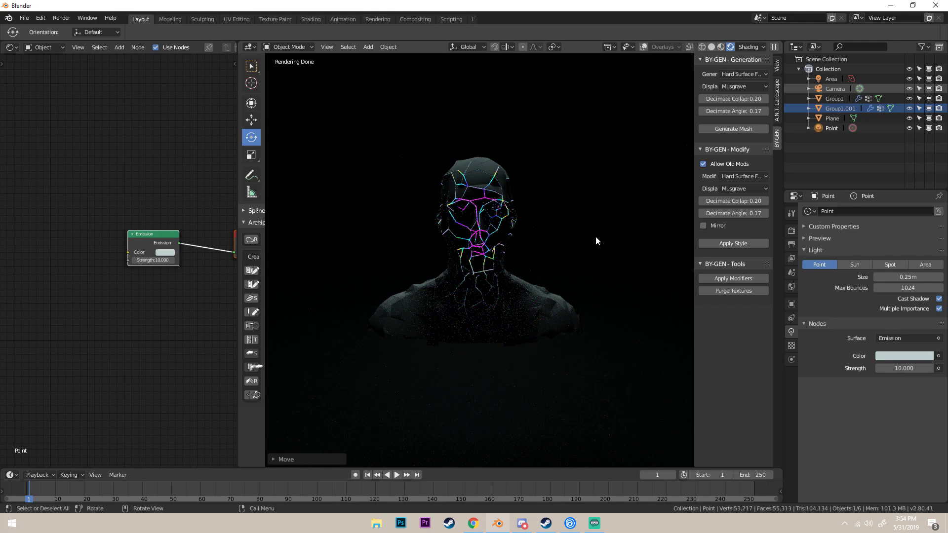
Switch to the browser and look through the Instagram profile's posts, opening the locomotive and toy train renders, and return to Blender
left_click(473, 523)
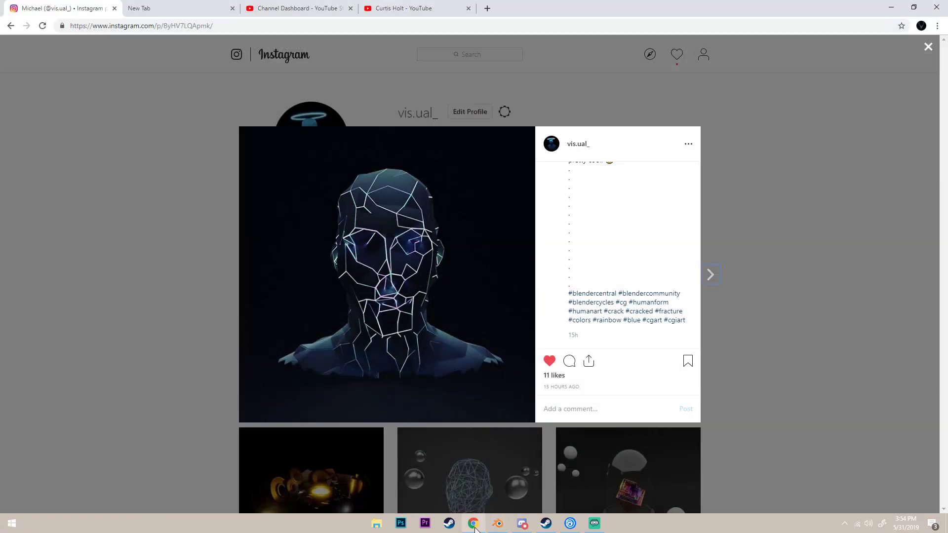
left_click(227, 268)
scroll(554, 421, "down", 20)
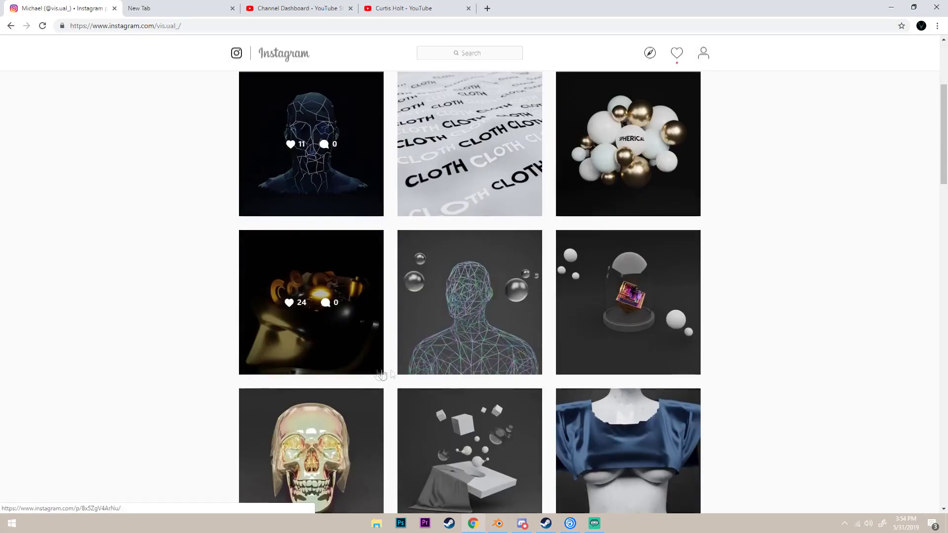
scroll(554, 420, "down", 4)
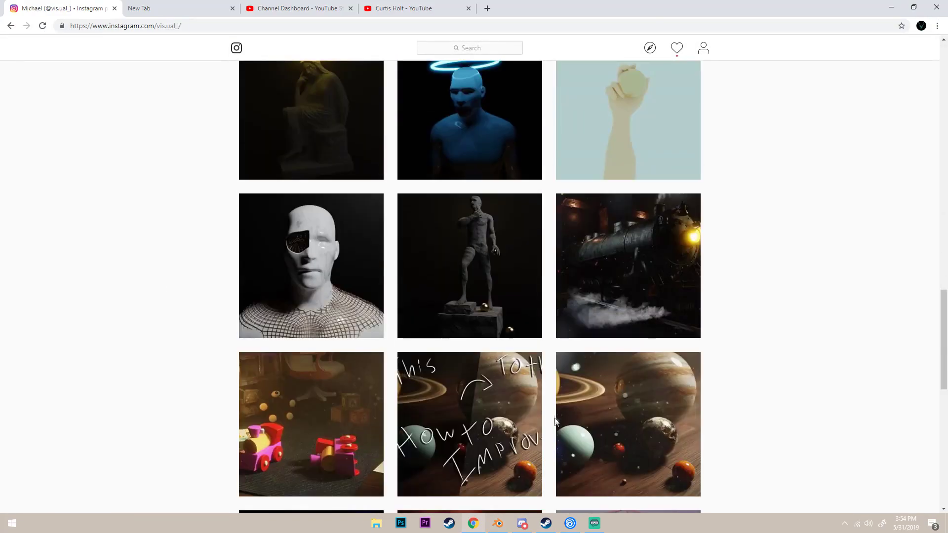
left_click(593, 251)
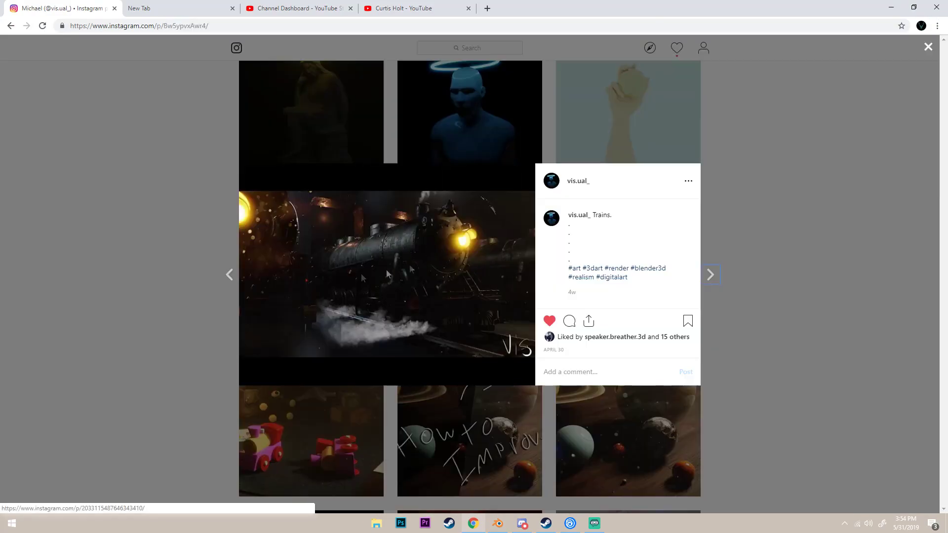
left_click(133, 246)
left_click(311, 383)
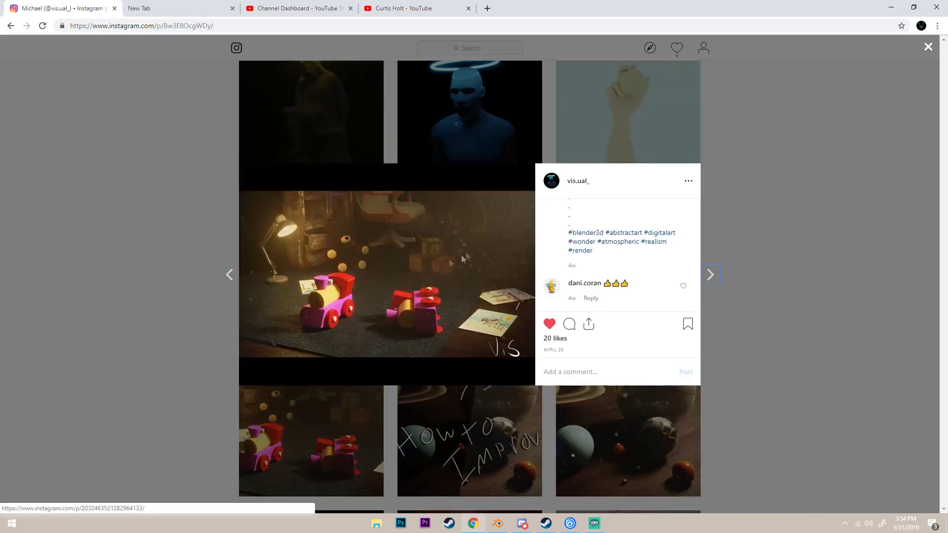
left_click(118, 220)
scroll(500, 397, "down", 15)
scroll(500, 398, "up", 15)
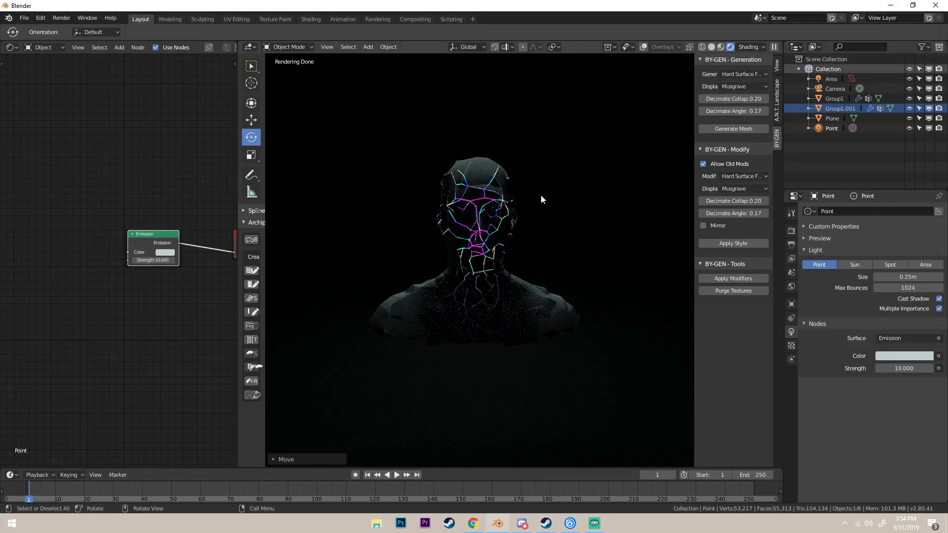
Align the camera to the current front view of the bust and select the camera
key("ctrl+alt+KP_0")
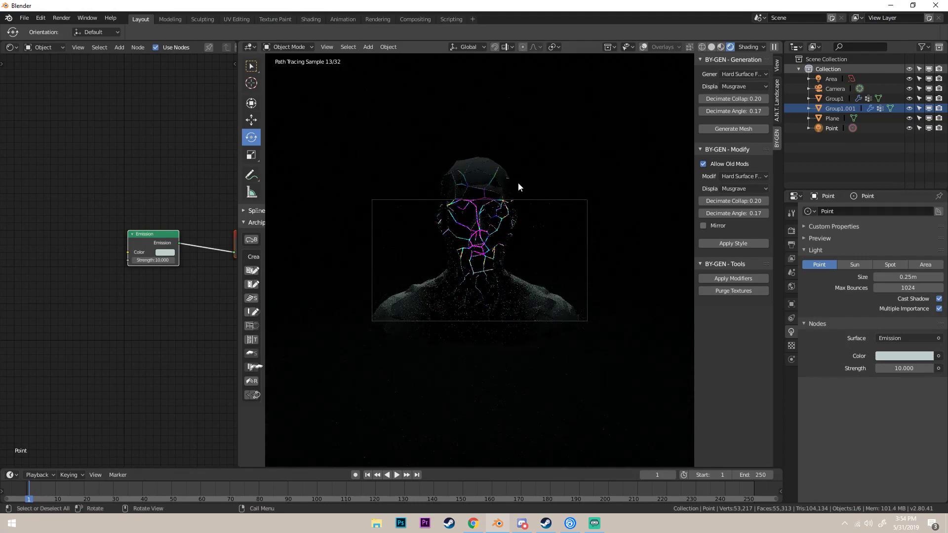
left_click(834, 89)
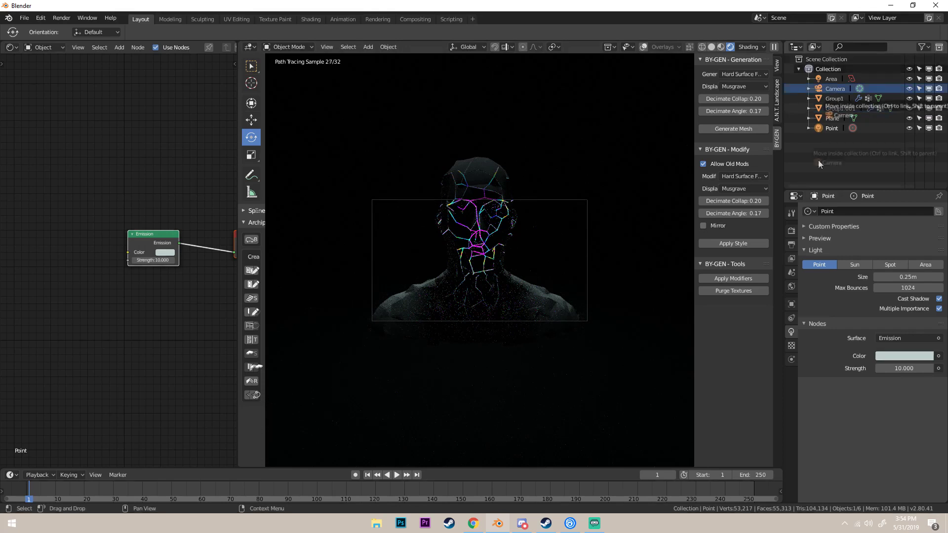
left_click(823, 88)
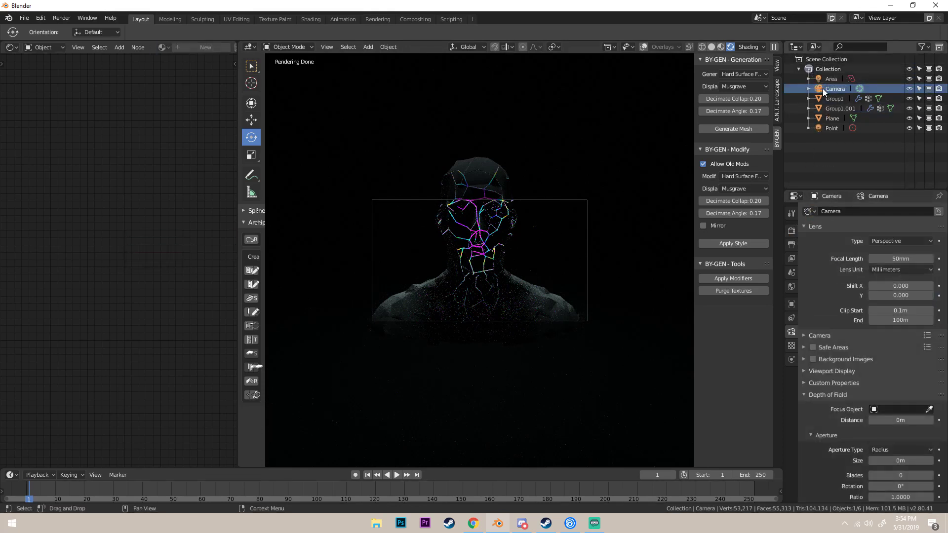
Set the horizontal render resolution to 1080 px for a square frame
left_click(792, 244)
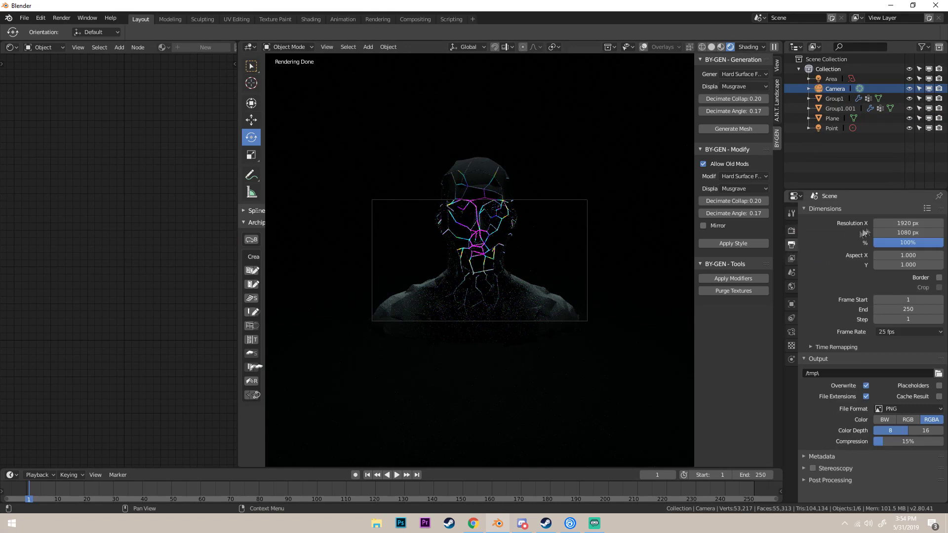
left_click(909, 223)
type("1080")
key("Return")
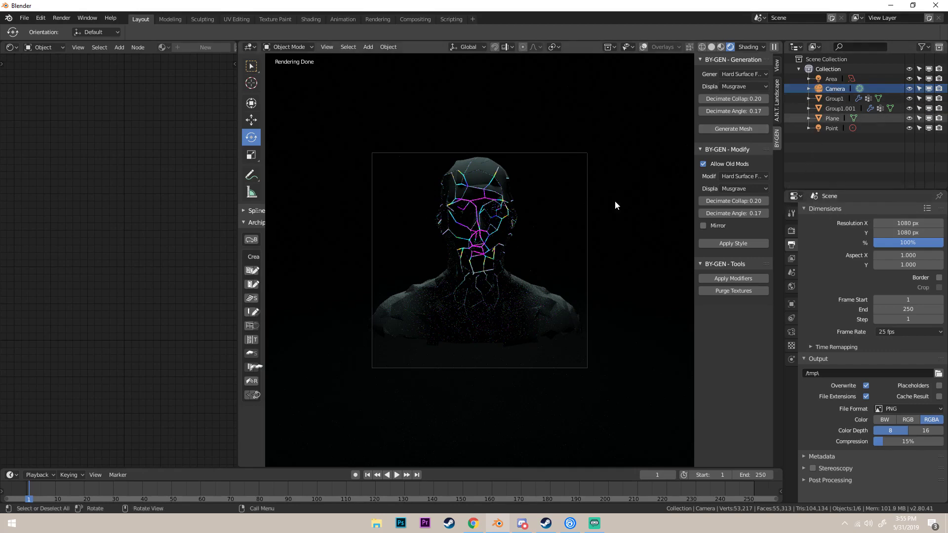
Nudge the camera by about 0.05 m to reframe the bust and reduce its focal length to 39 mm
key("g")
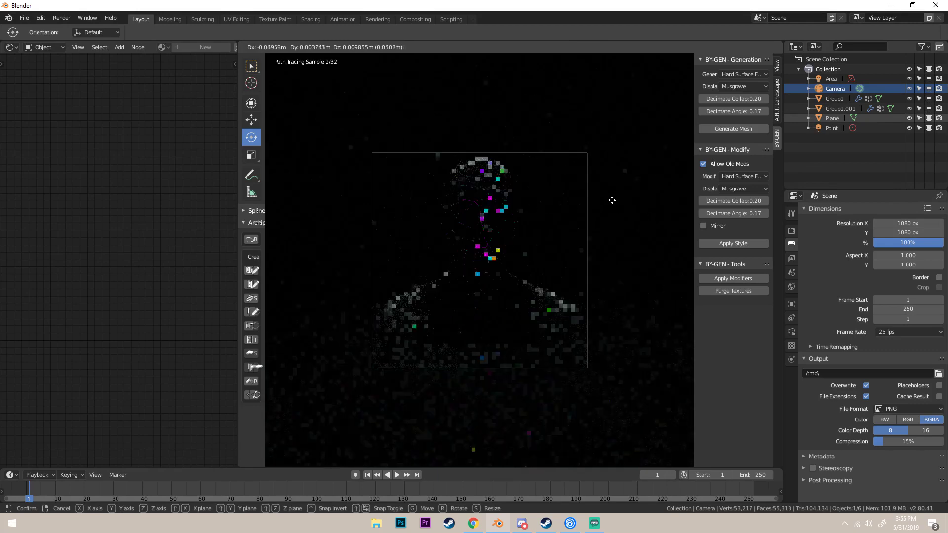
left_click(612, 199)
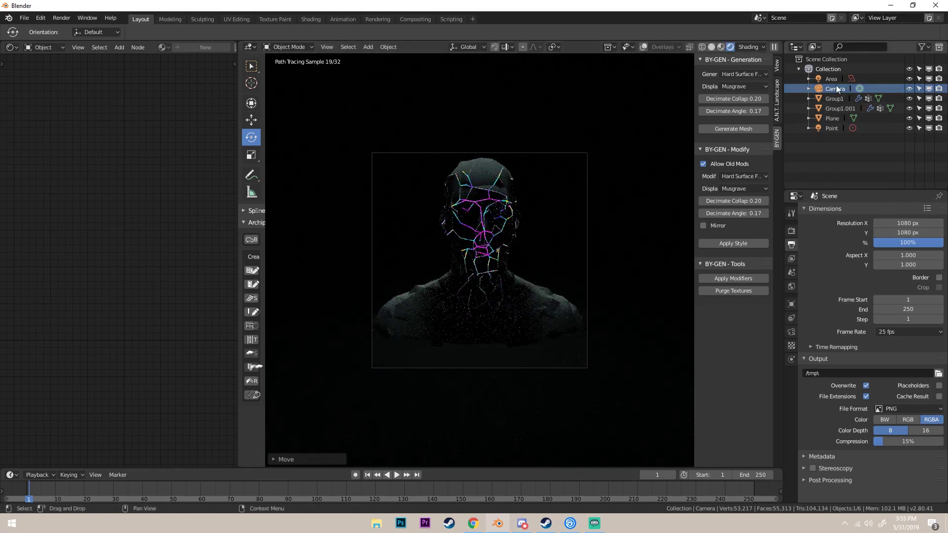
left_click(791, 332)
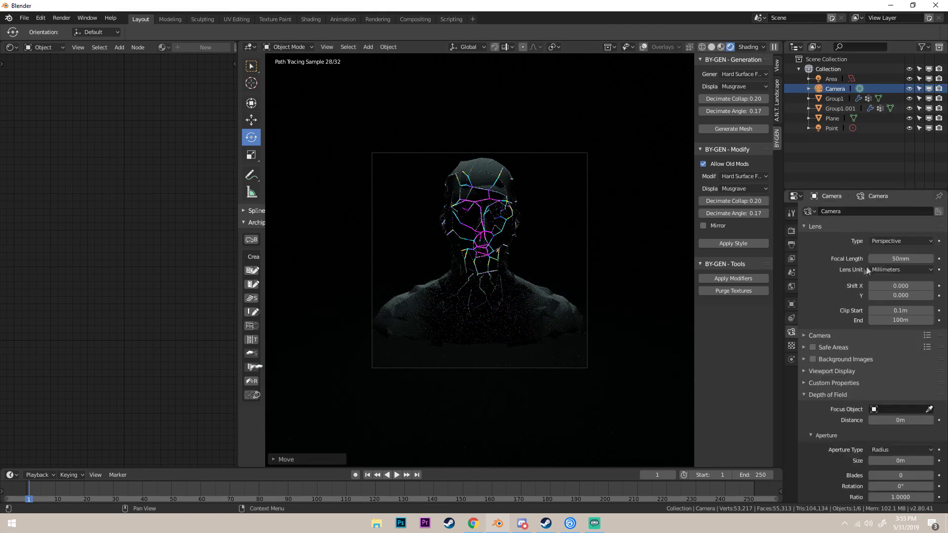
left_click_drag(888, 259, 883, 260)
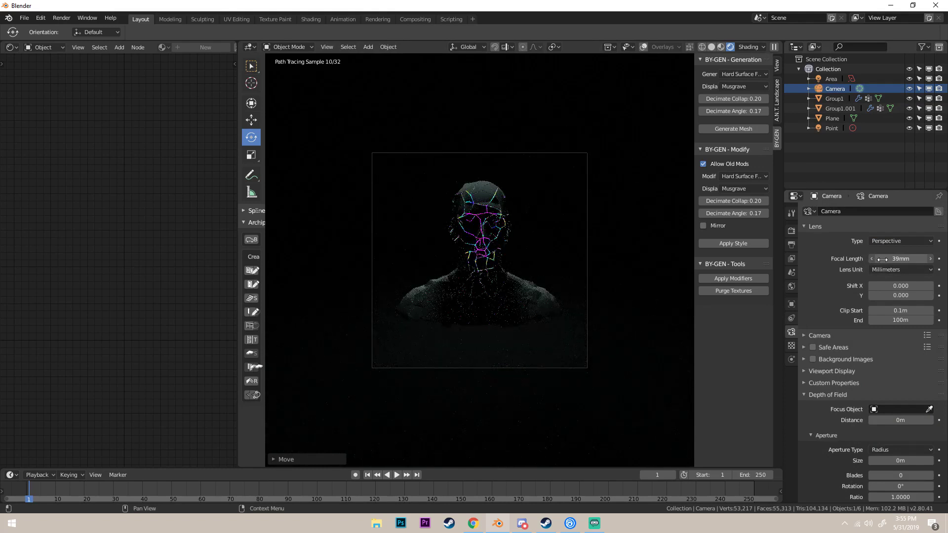
Try a camera focal length of 31 mm and set it back to 39 mm
left_click(883, 259)
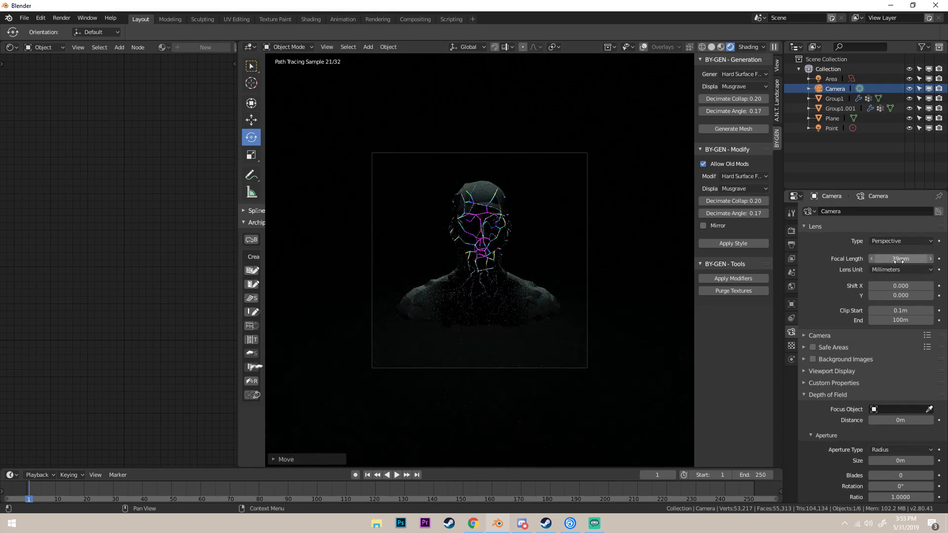
type("31")
key("Return")
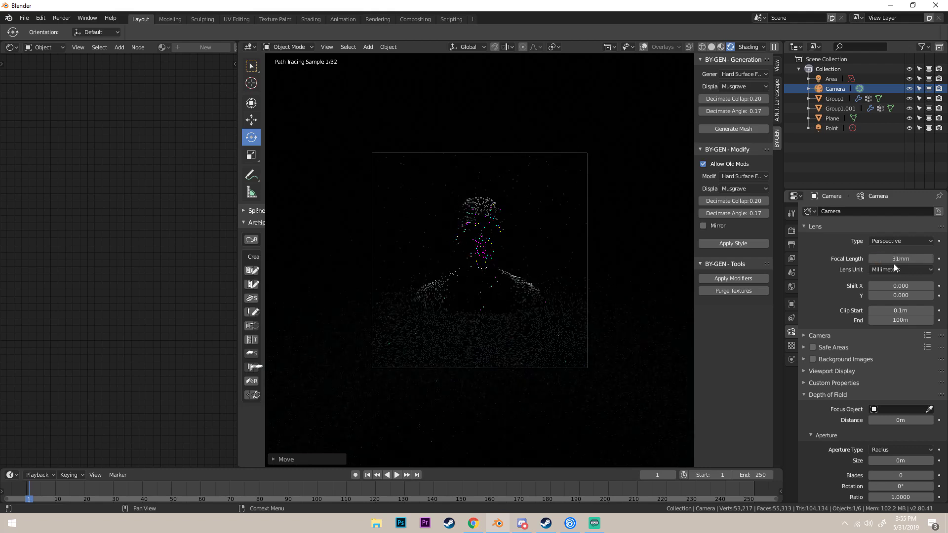
left_click(888, 259)
type("3")
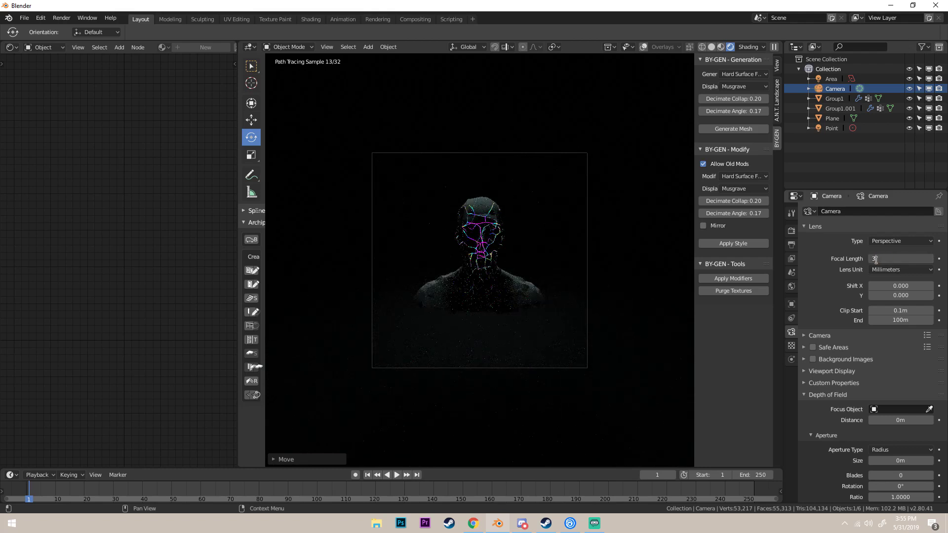
type("9mm")
key("Return")
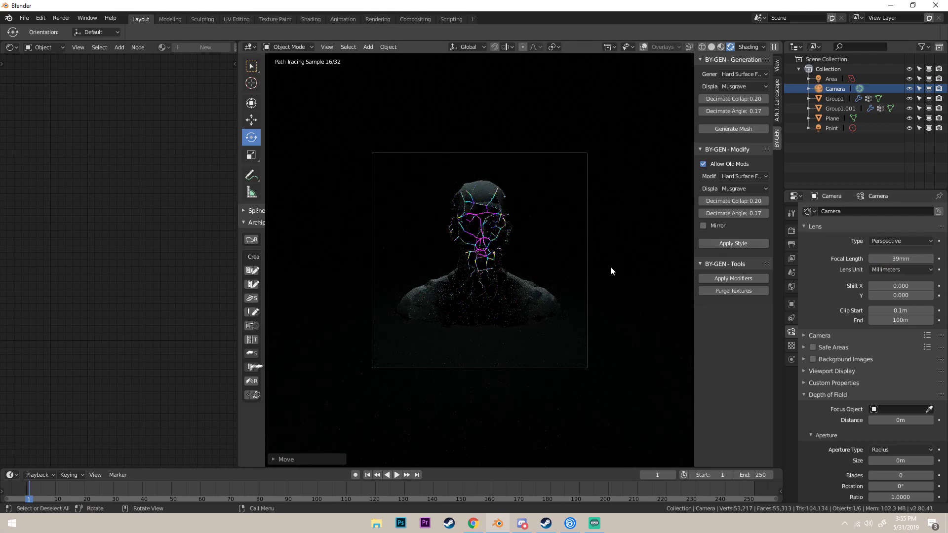
Set the Cycles render samples to 500
left_click(791, 246)
left_click(790, 258)
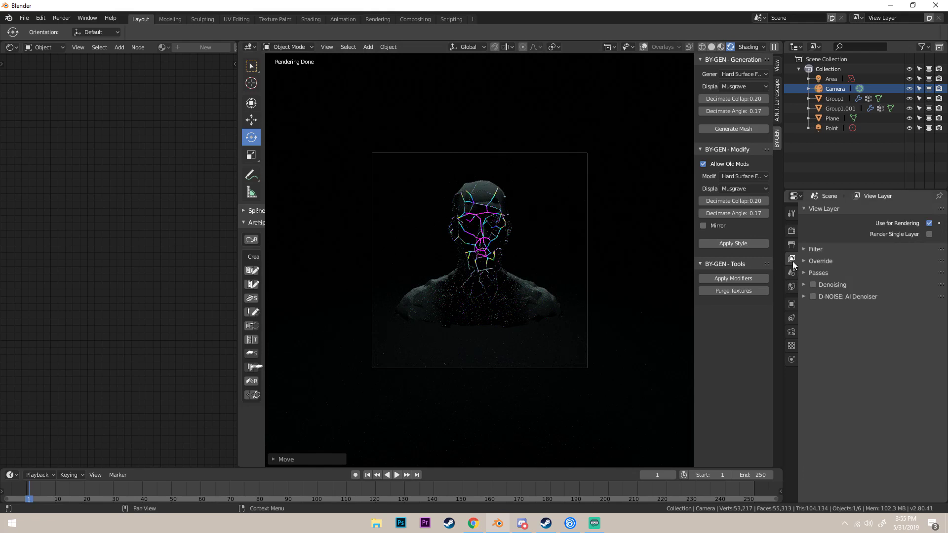
left_click(792, 245)
left_click(792, 231)
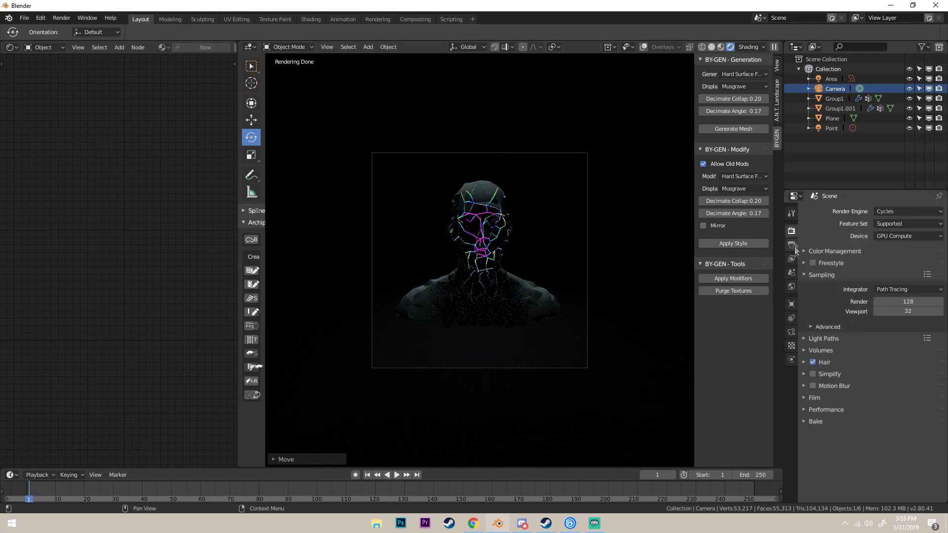
left_click(905, 302)
type("500")
key("Return")
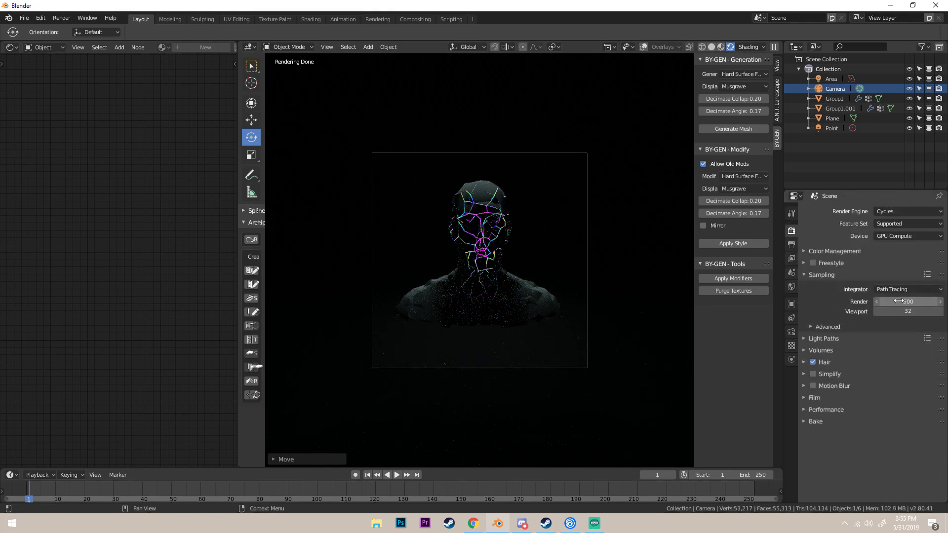
Switch to the browser, examine the finished cracked bust post on Instagram, and return to Blender
left_click(473, 523)
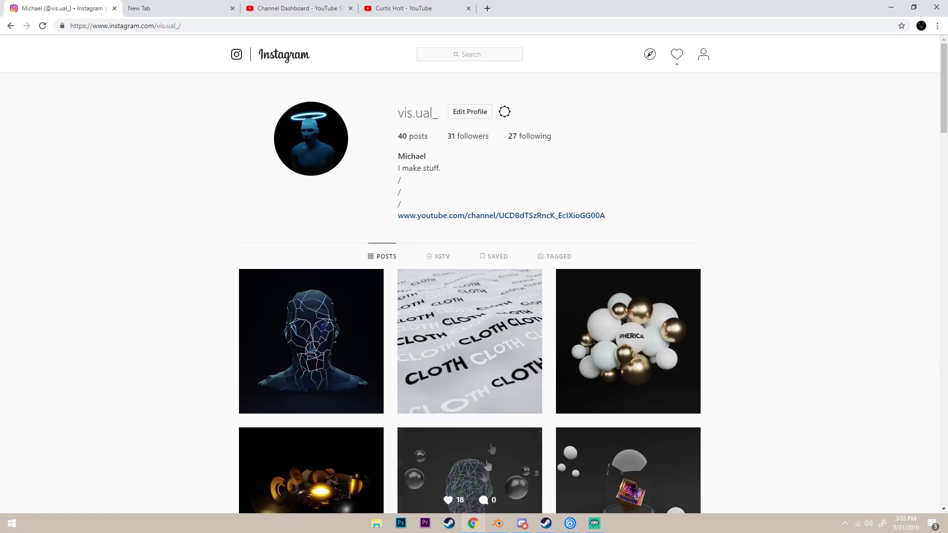
left_click(323, 335)
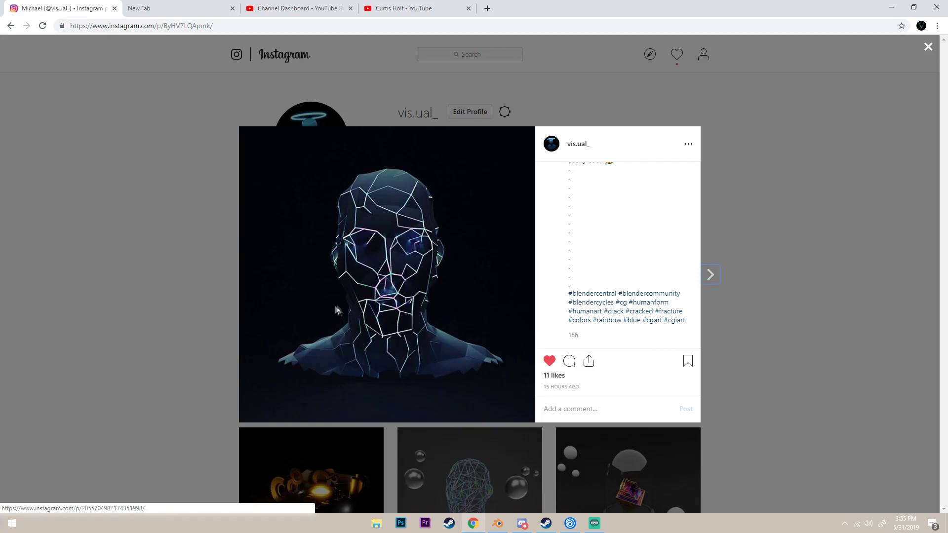
left_click(141, 282)
left_click(891, 7)
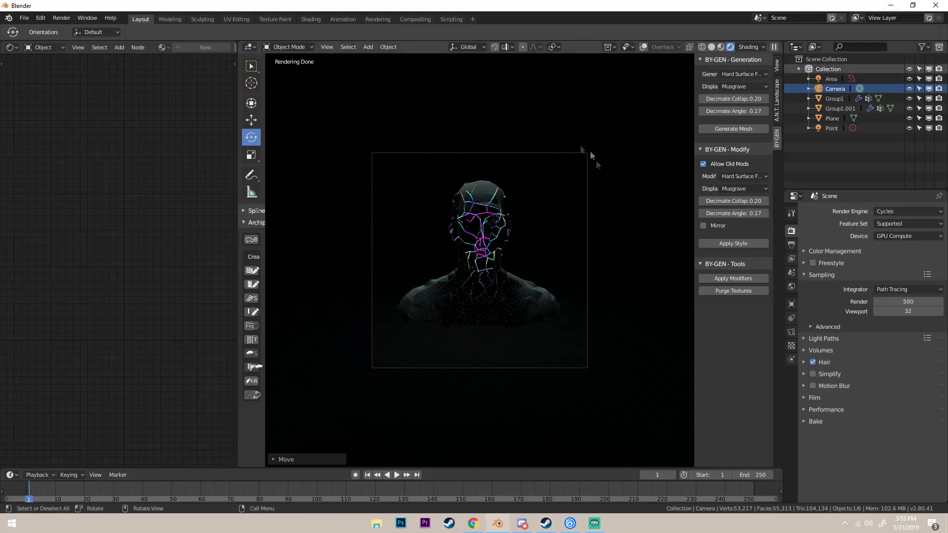
Enable the D-NOISE AI Denoiser for the view layer and start rendering the still image
scroll(562, 195, "up", 2)
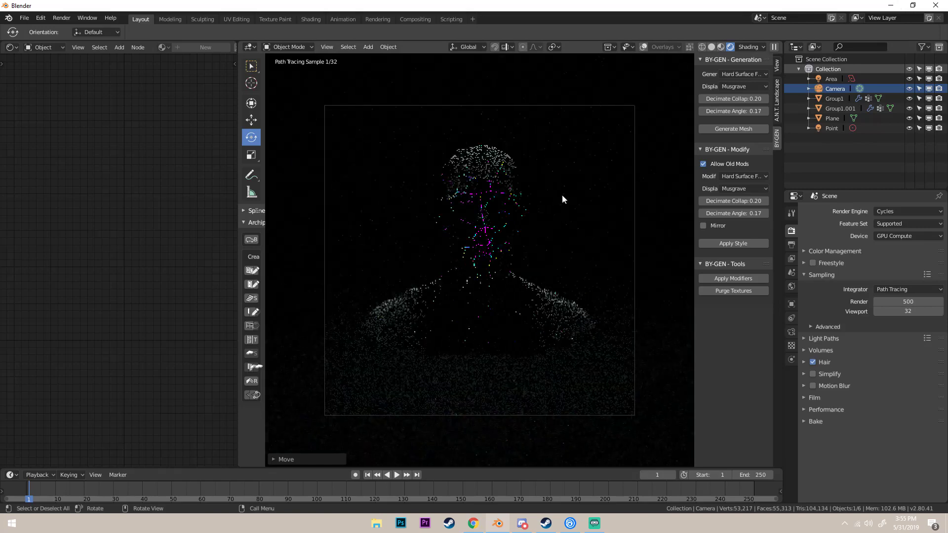
left_click(792, 245)
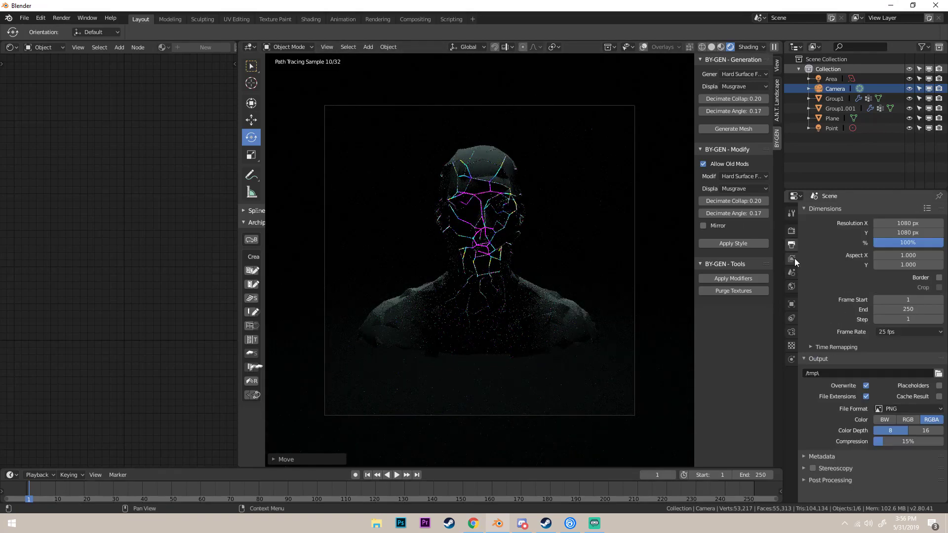
left_click(792, 259)
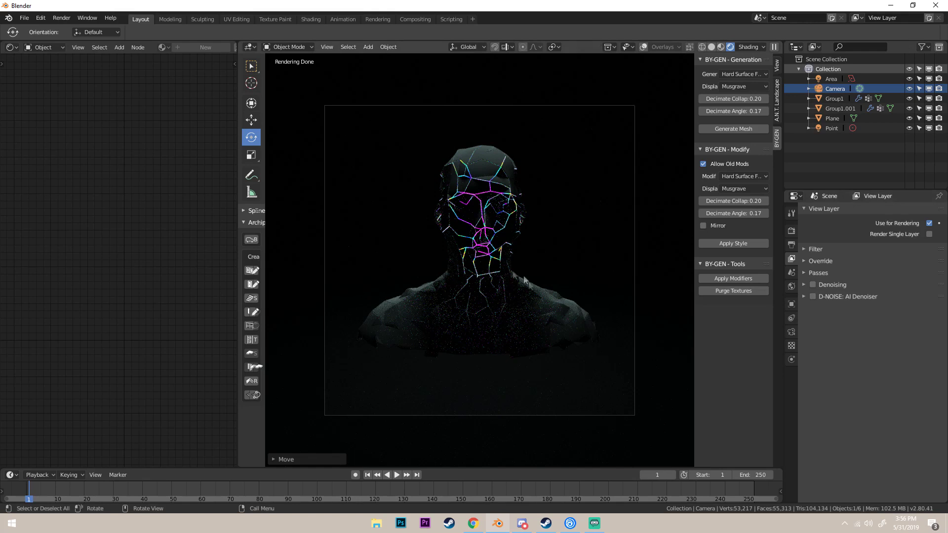
left_click(813, 297)
key("F12")
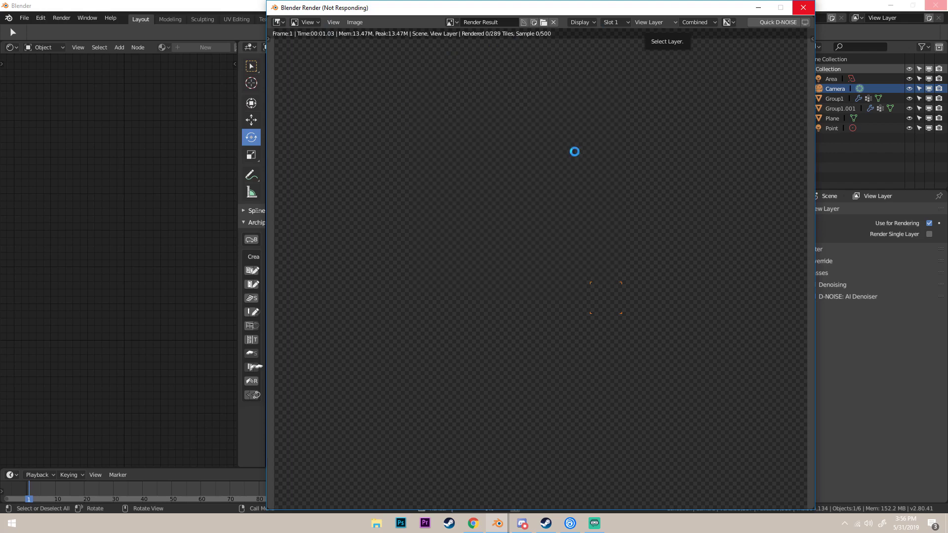
Cancel the running render and expand the Performance options in the Cycles render settings
key("Escape")
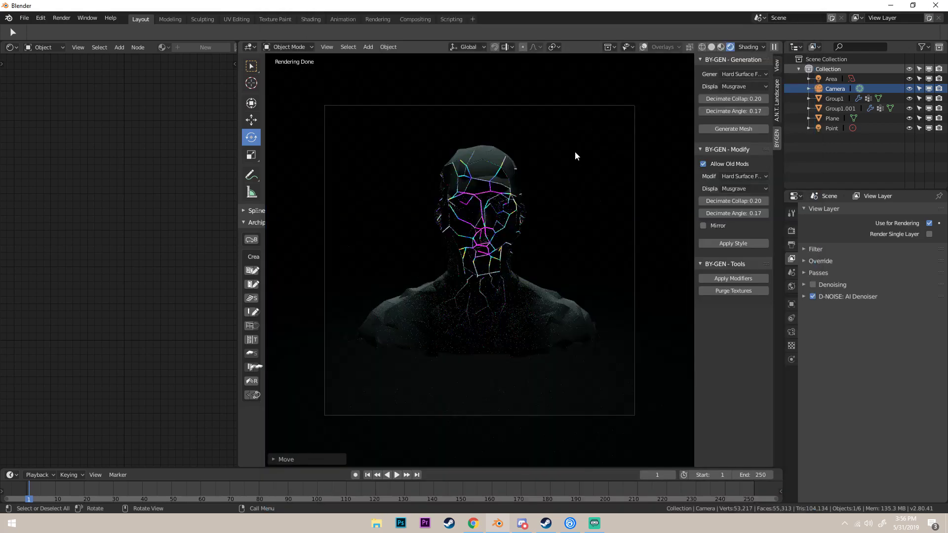
left_click(792, 230)
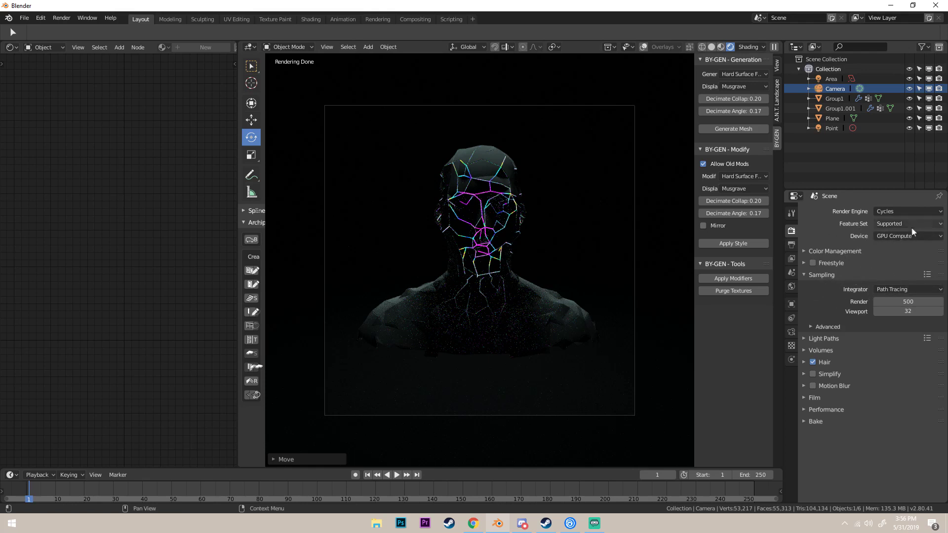
left_click(823, 410)
scroll(824, 395, "down", 3)
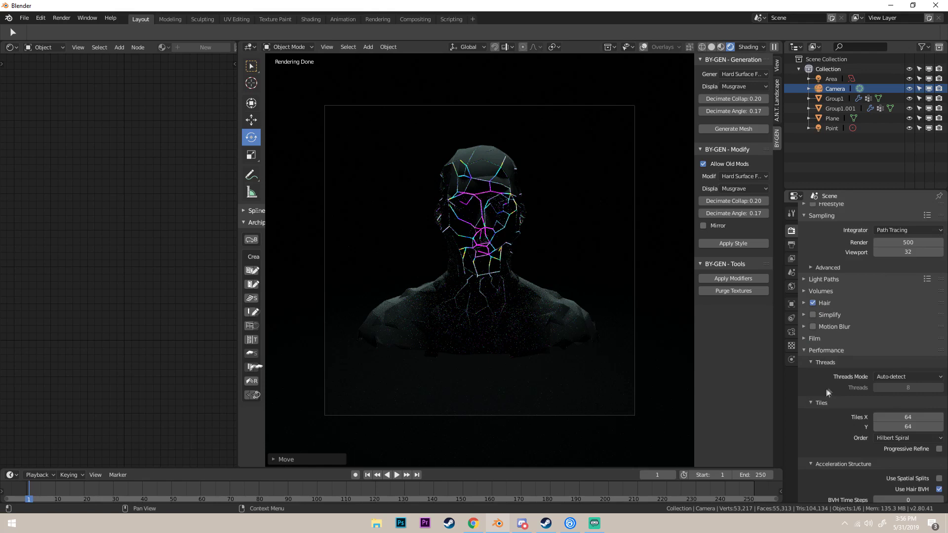
left_click(906, 416)
key("BackSpace")
key("Escape")
scroll(842, 361, "up", 3)
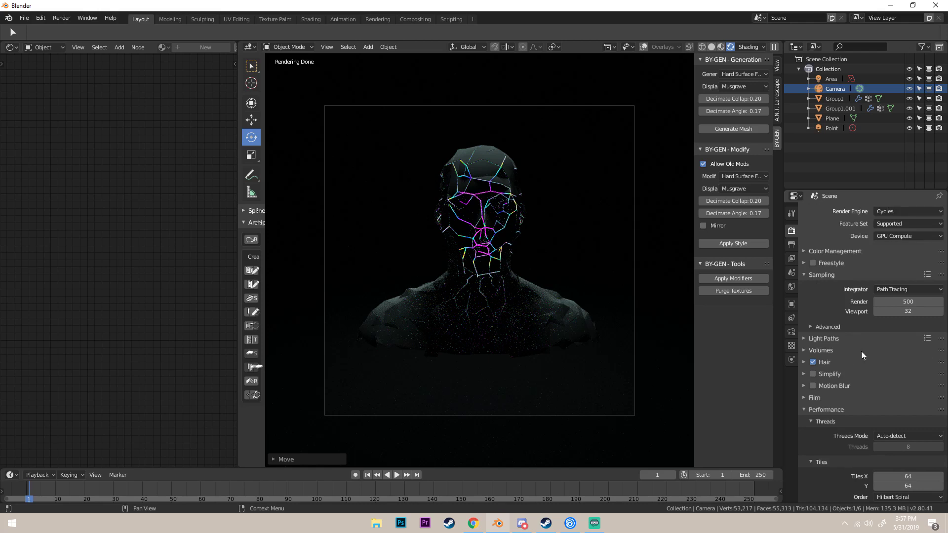
Set the render tile size to 256 in both X and Y
scroll(865, 351, "down", 4)
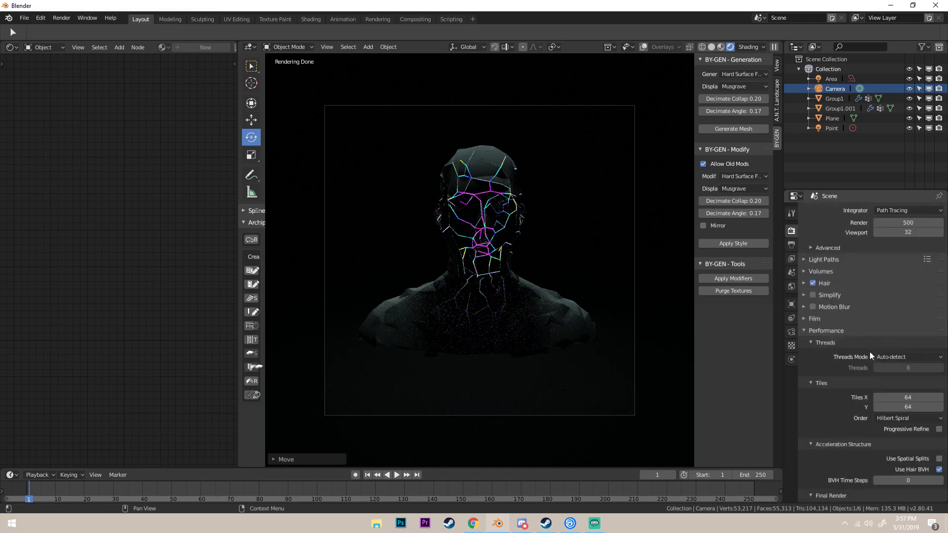
left_click(900, 392)
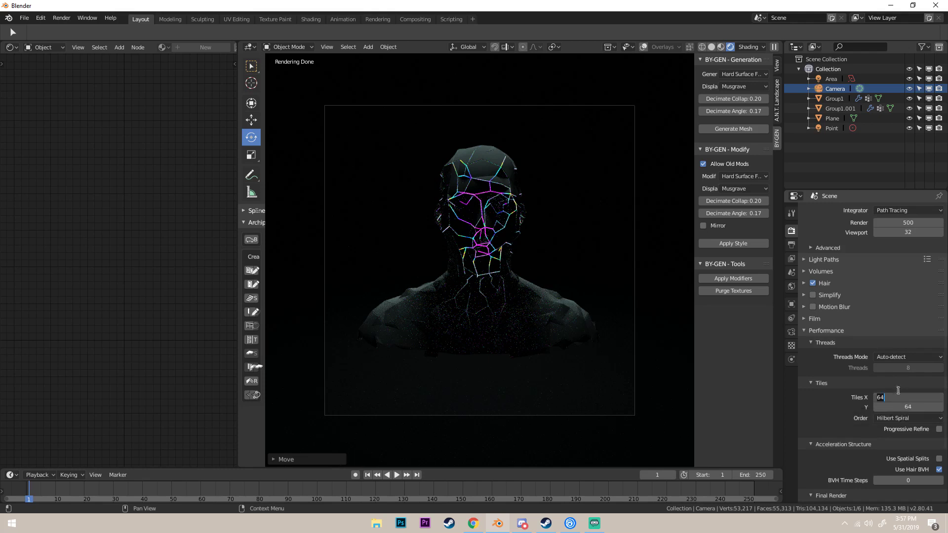
type("256")
left_click(903, 405)
type("256")
key("Return")
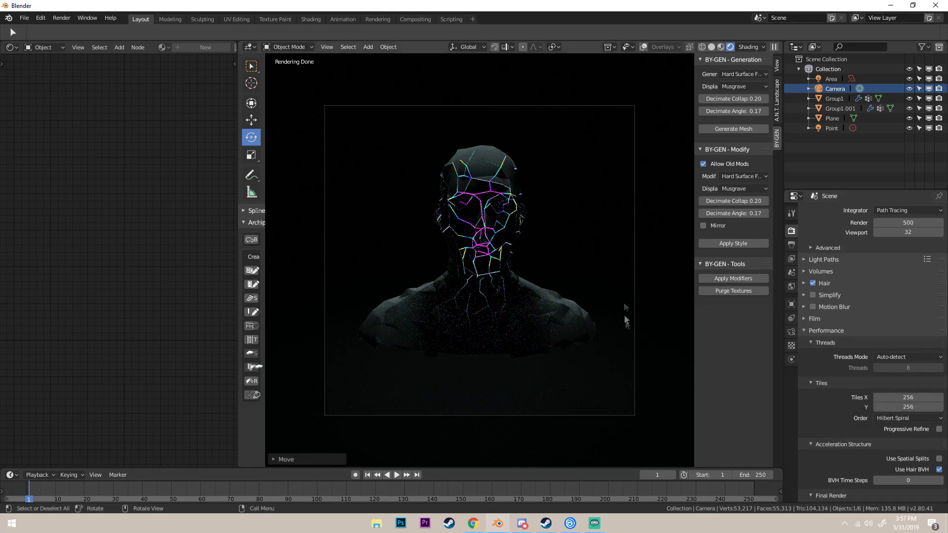
Start rendering the still image again and maximize the render window
key("F12")
left_click(859, 11)
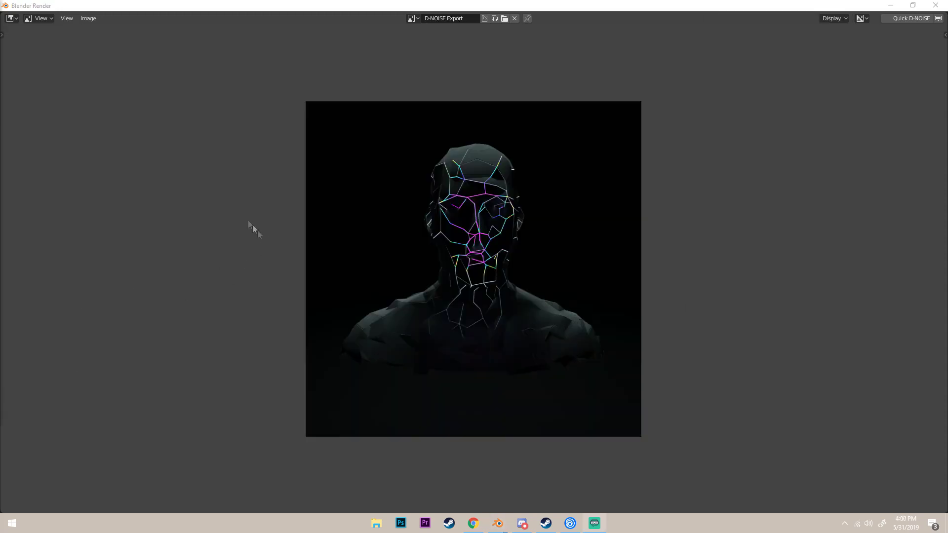
left_click(247, 218)
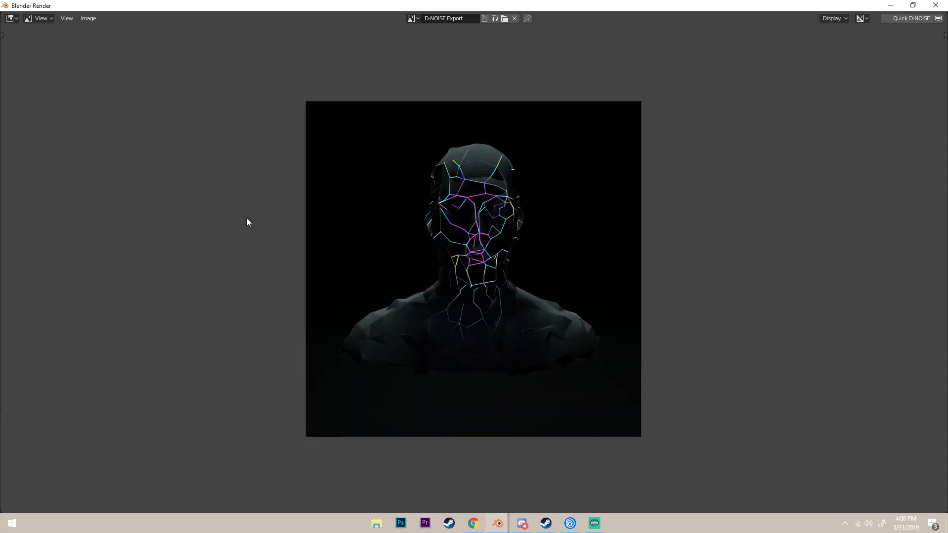
Inspect the denoised render up close, from the glowing face cracks down to the chest and shoulders
scroll(400, 73, "up", 1)
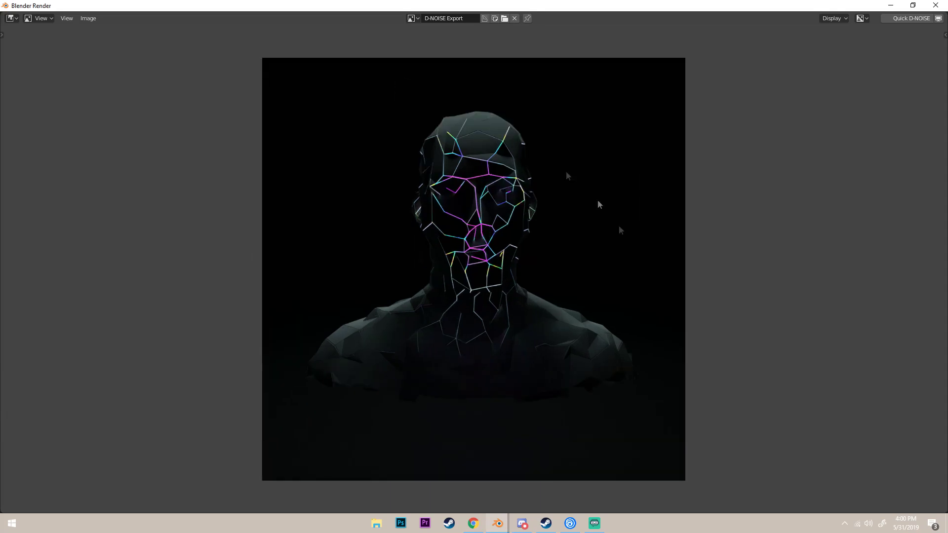
scroll(542, 353, "up", 4)
middle_click_drag(537, 352, 544, 210)
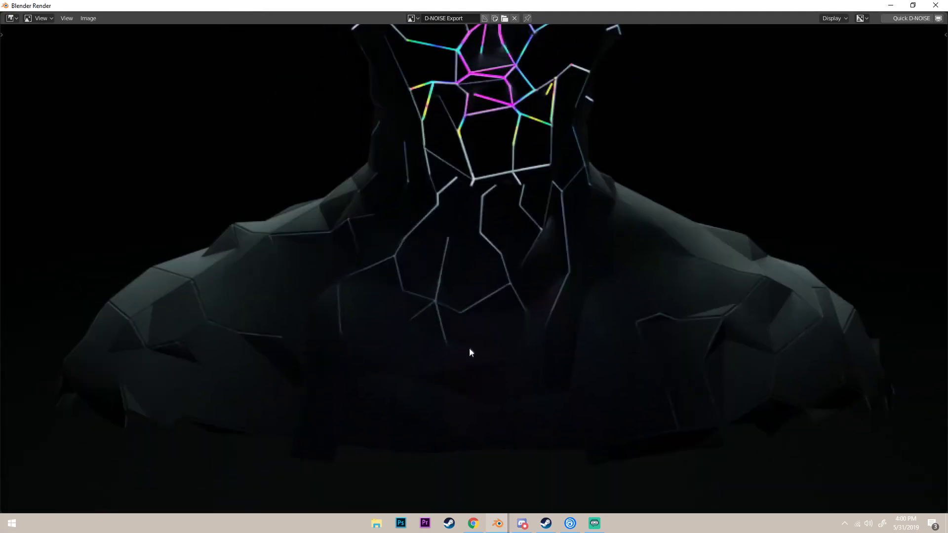
scroll(512, 322, "down", 6)
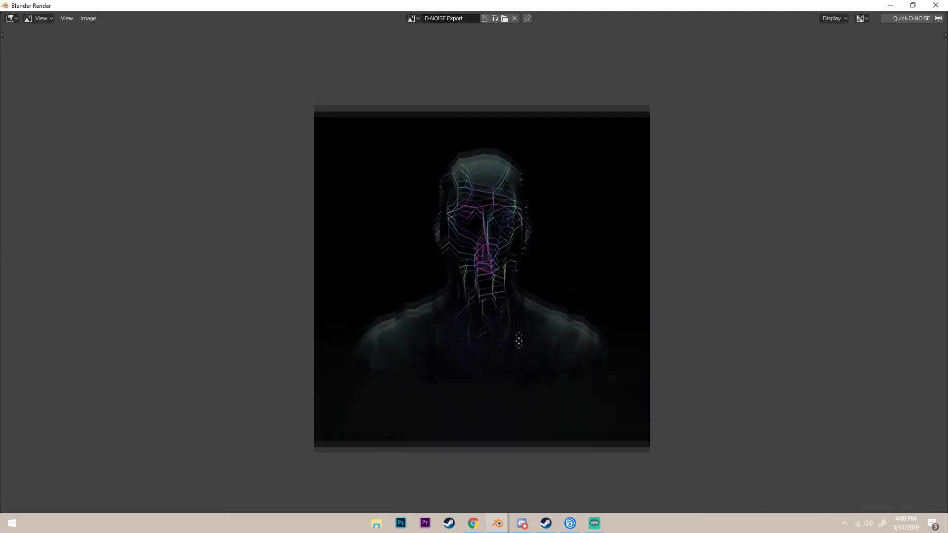
middle_click_drag(519, 341, 494, 287)
scroll(519, 350, "up", 1)
scroll(519, 350, "down", 1)
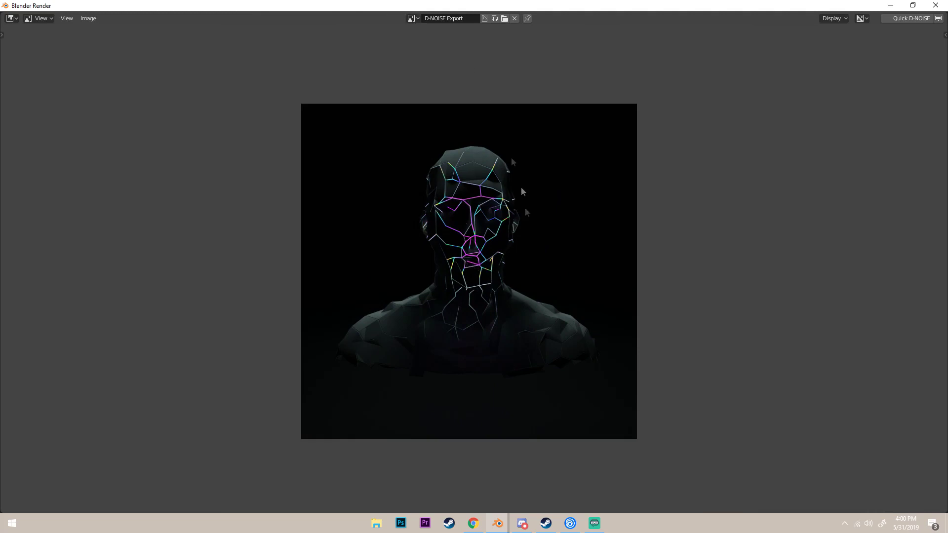
Display the undenoised Render Result and examine its noise around the face and chest
left_click(411, 18)
left_click(427, 43)
scroll(485, 336, "up", 5)
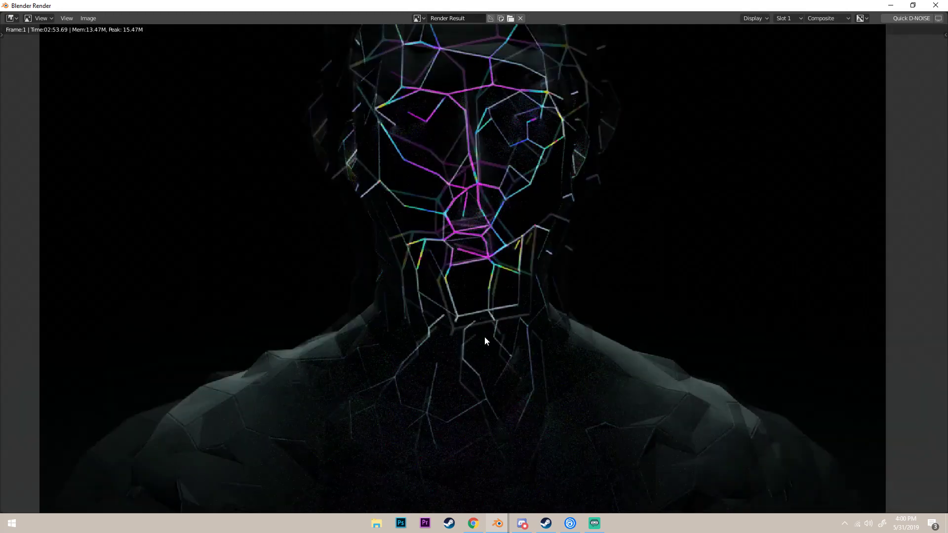
scroll(437, 351, "down", 5)
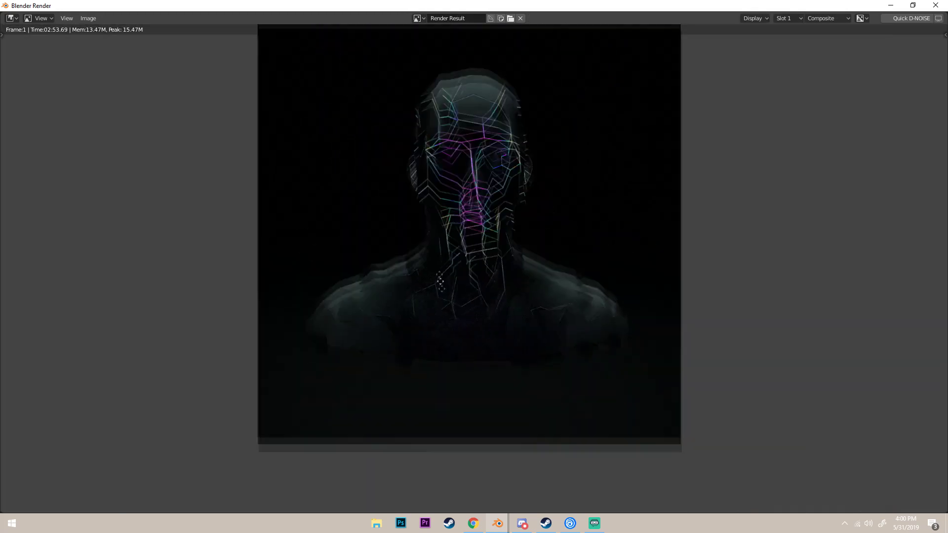
scroll(441, 361, "up", 1)
scroll(475, 331, "up", 3)
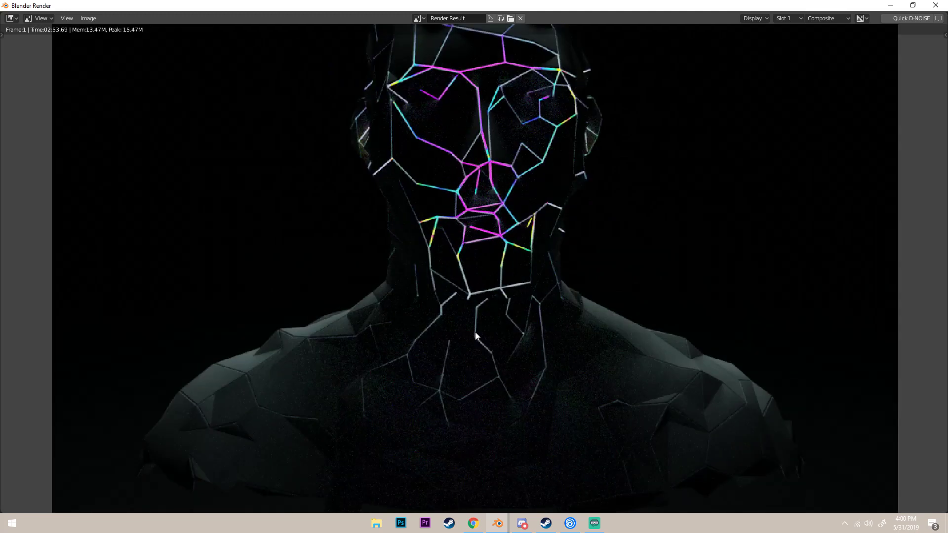
Switch back to the D-NOISE Export image and compare its smoothed surfaces and cracks up close
left_click(417, 18)
left_click(429, 33)
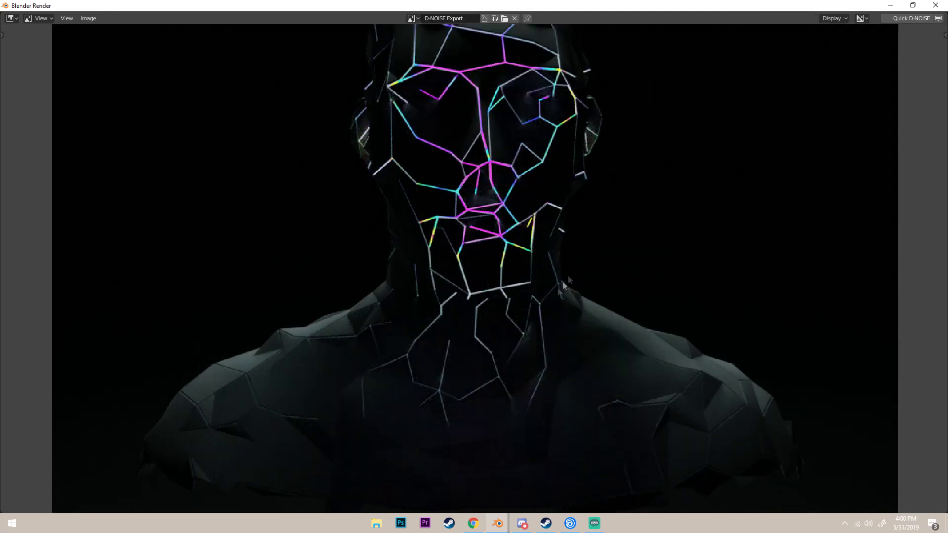
scroll(568, 276, "down", 5)
scroll(525, 290, "up", 3)
scroll(525, 287, "up", 1)
scroll(526, 287, "down", 1)
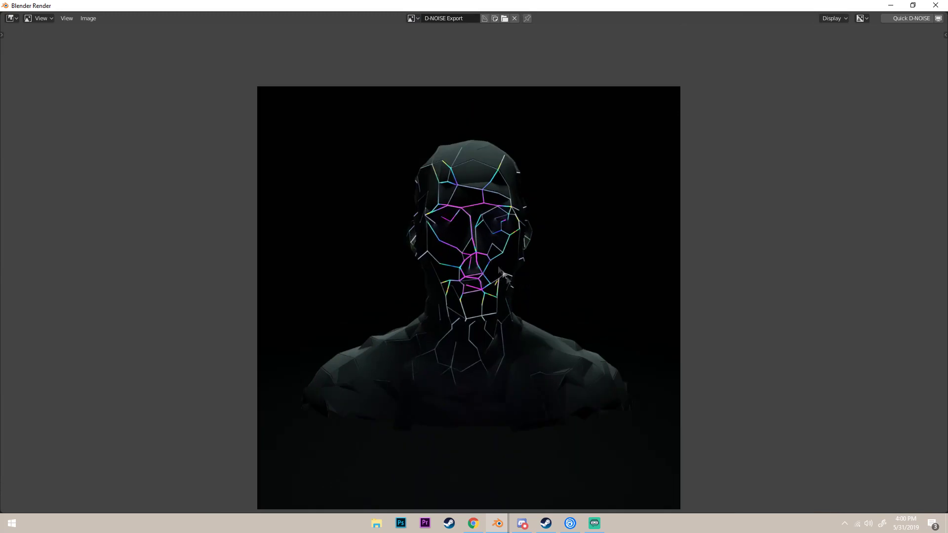
scroll(511, 295, "up", 2)
scroll(510, 292, "down", 2)
scroll(499, 237, "down", 1)
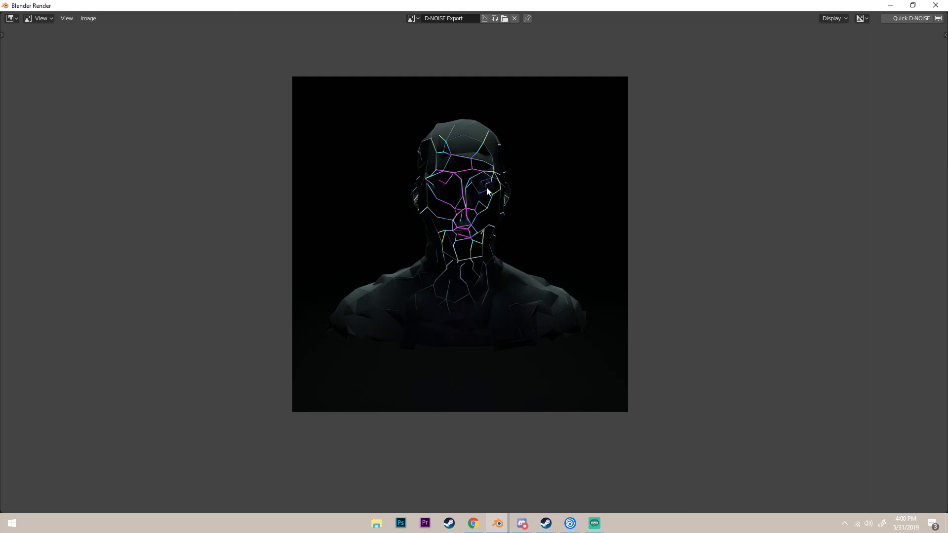
Switch to the browser and look through the artist's Instagram profile and its posts
left_click(478, 526)
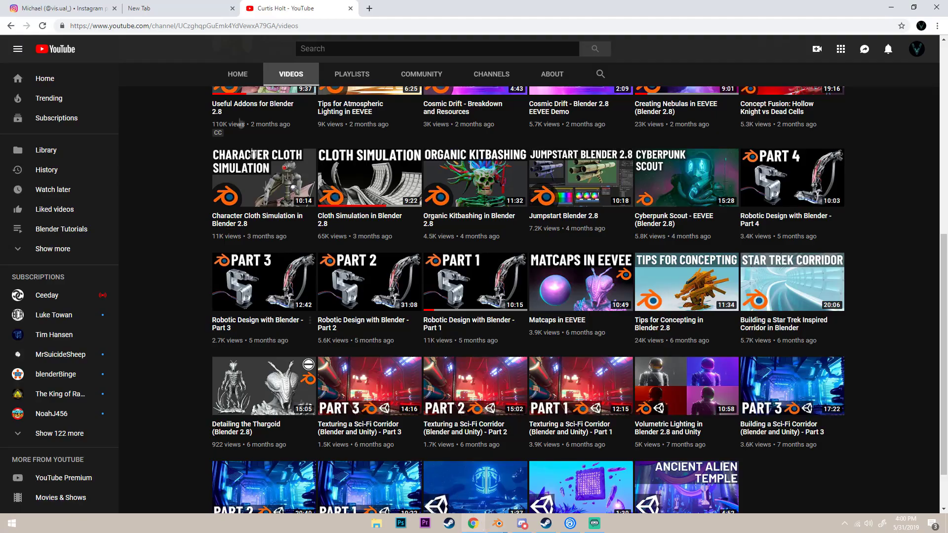
left_click(70, 7)
left_click_drag(401, 113, 434, 117)
left_click(441, 120)
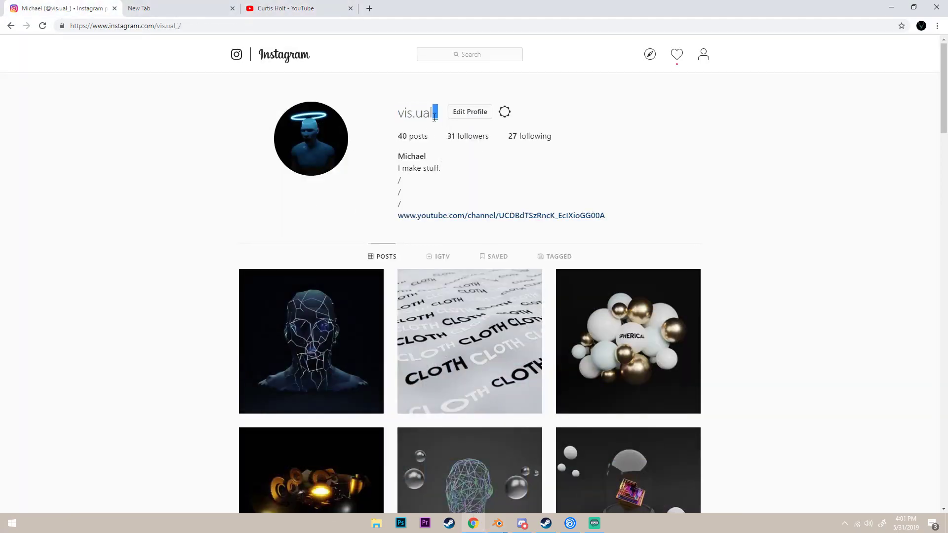
left_click(516, 173)
scroll(543, 205, "down", 5)
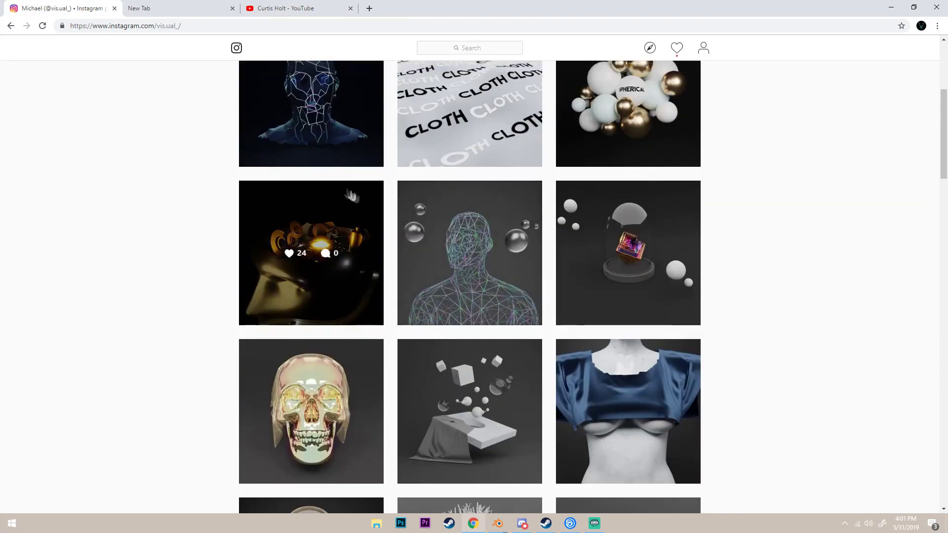
scroll(345, 160, "up", 5)
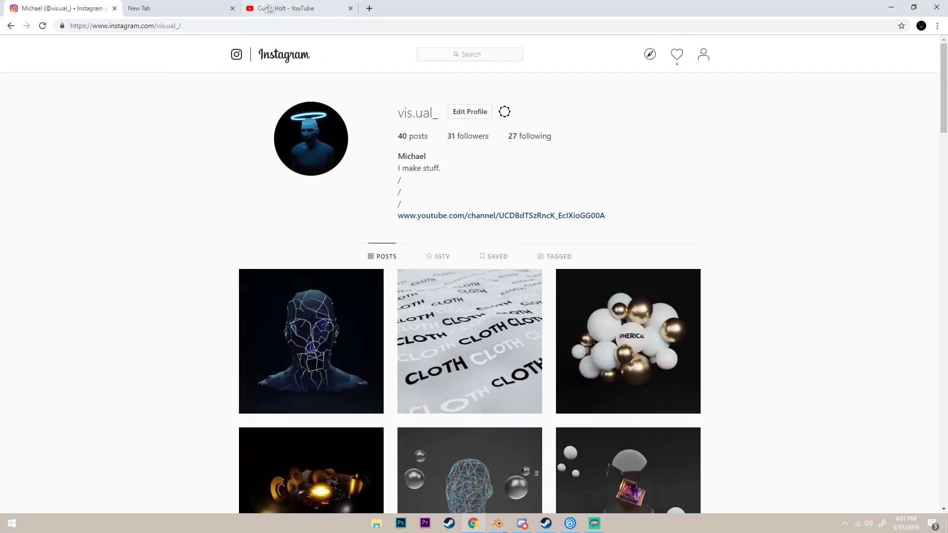
Show the Blender tutorial channel on YouTube and browse its uploaded videos
left_click(288, 6)
scroll(375, 212, "up", 10)
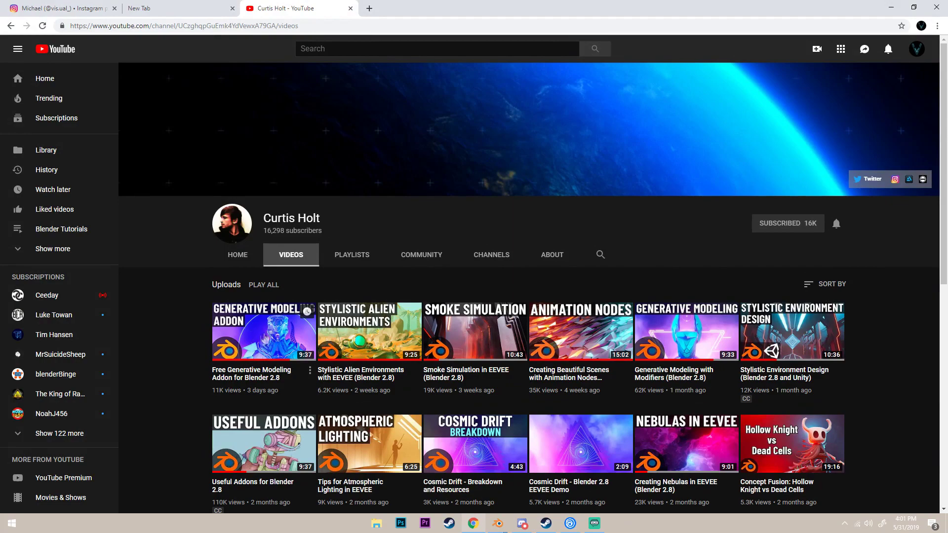
scroll(409, 303, "down", 5)
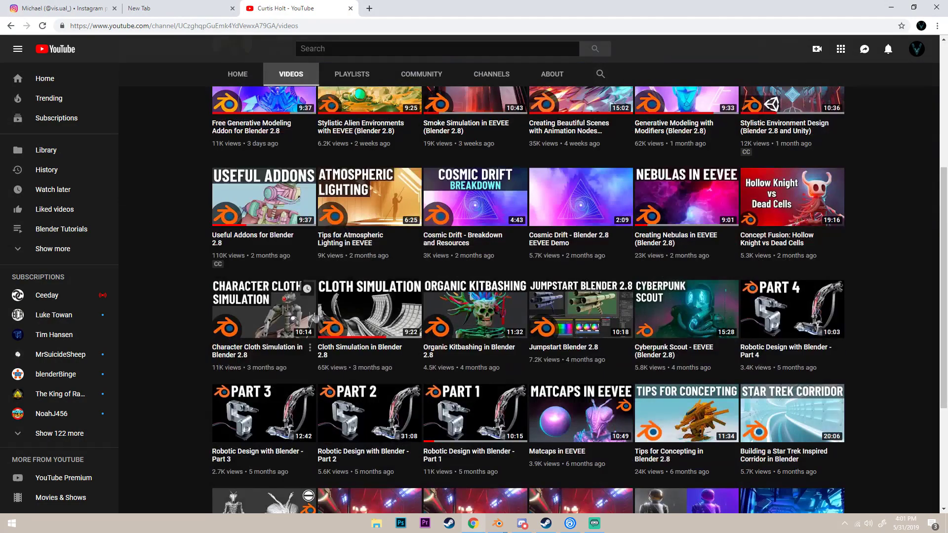
scroll(408, 302, "up", 4)
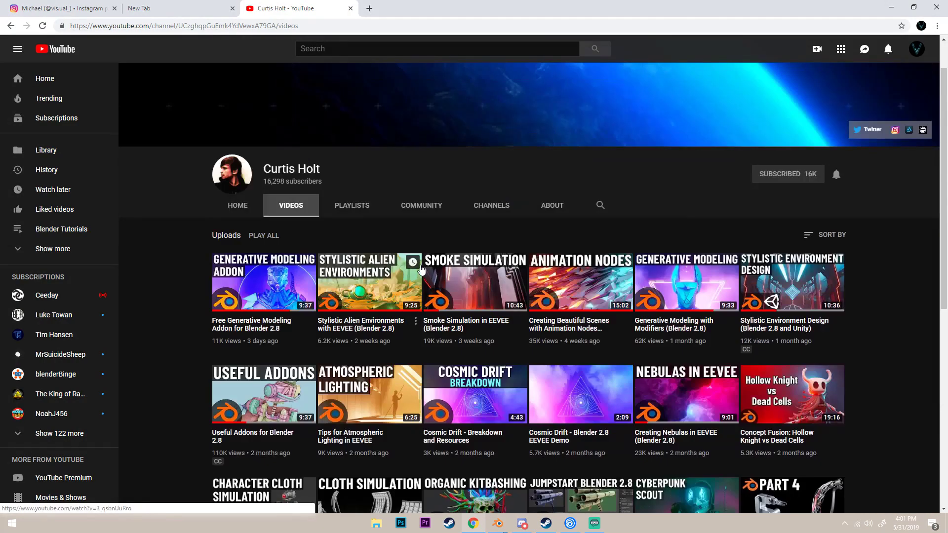
scroll(518, 171, "up", 1)
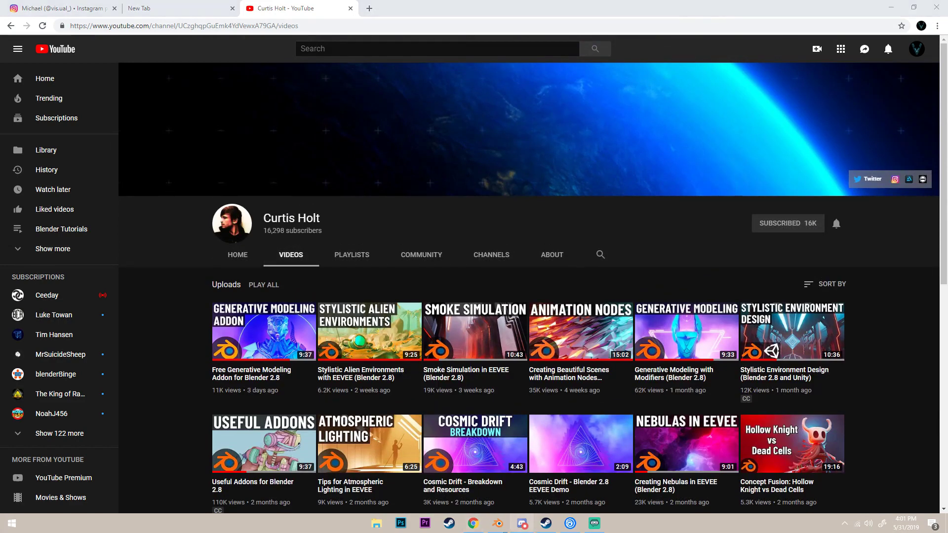
Bring Discord into view, look at the general channel of the Art & Design server, and return to the browser
left_click_drag(0, 35, 709, 69)
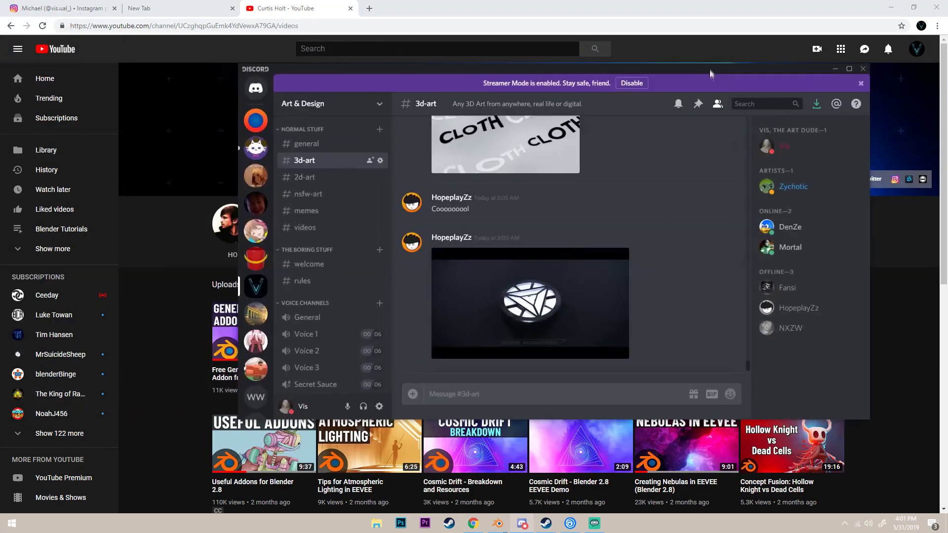
left_click(311, 144)
left_click(849, 69)
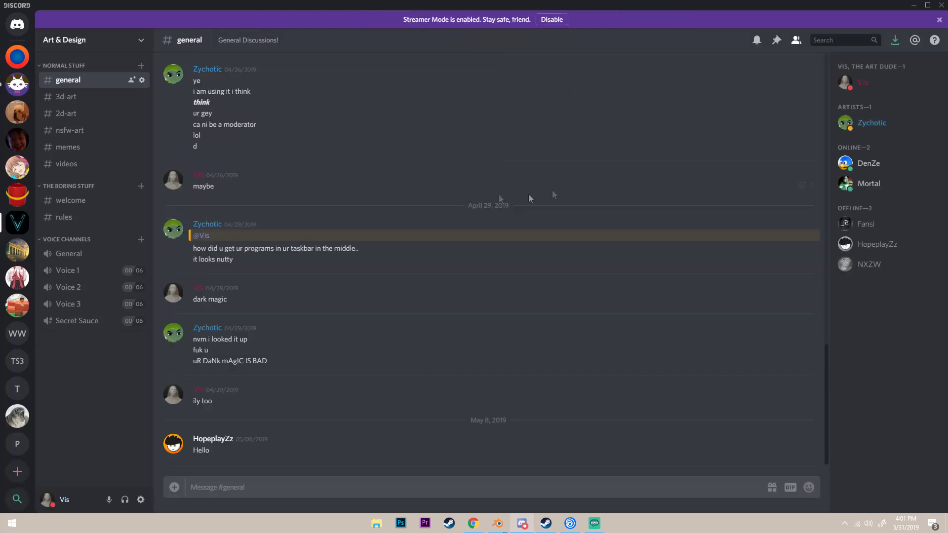
scroll(205, 132, "up", 2)
double_click(777, 4)
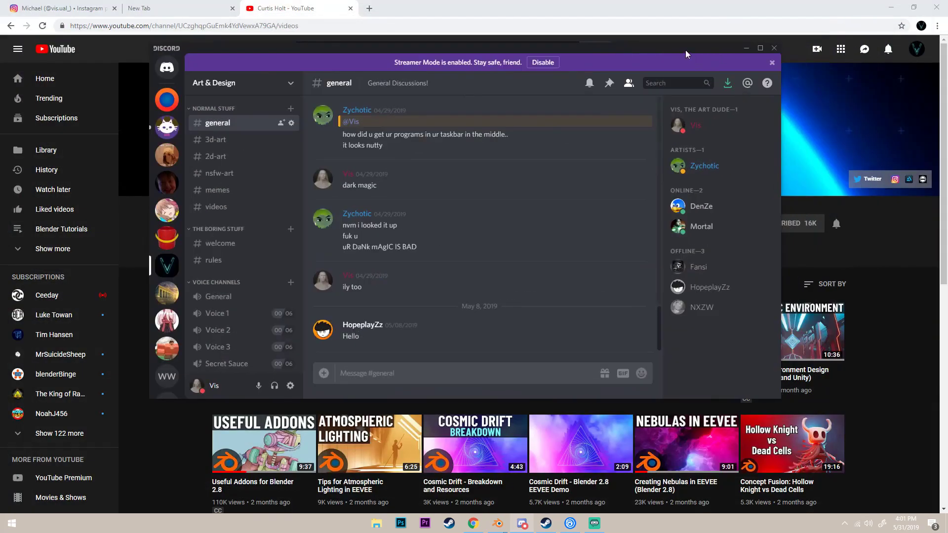
left_click_drag(685, 49, 0, 99)
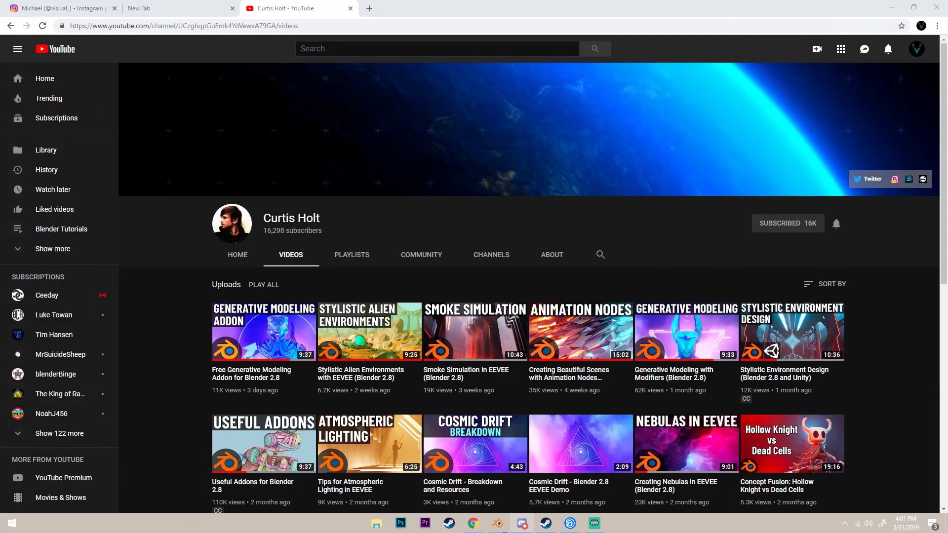
key("alt+Tab")
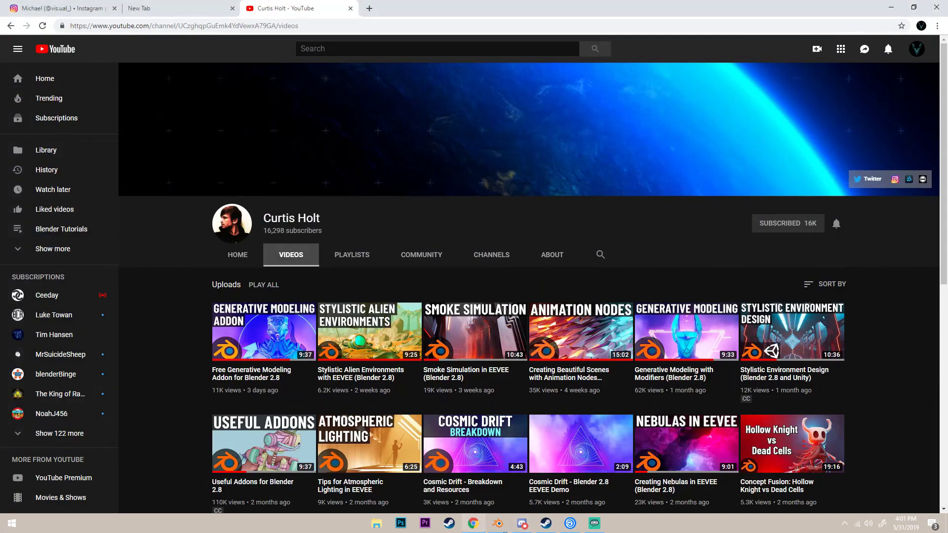